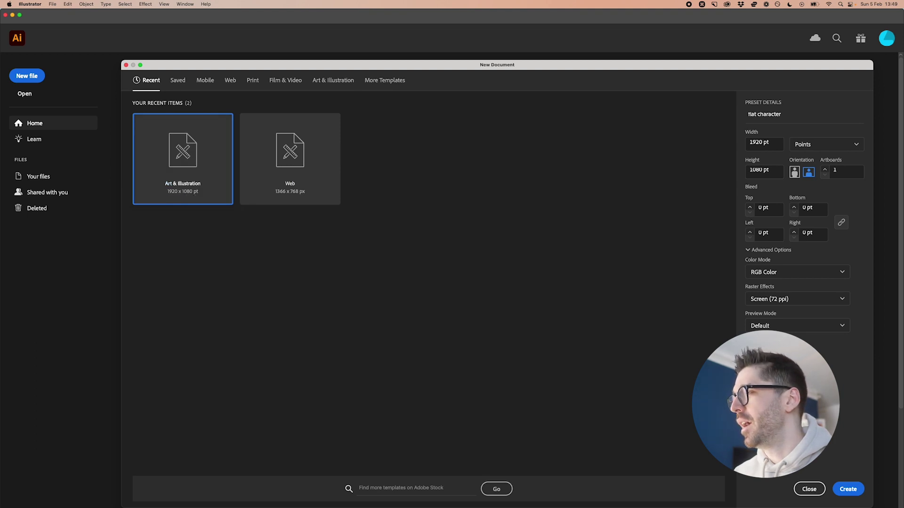
# Create the flat character document at 1920 × 1080 pt with one artboard in RGB color at 72 ppi
pyautogui.click(848, 489)
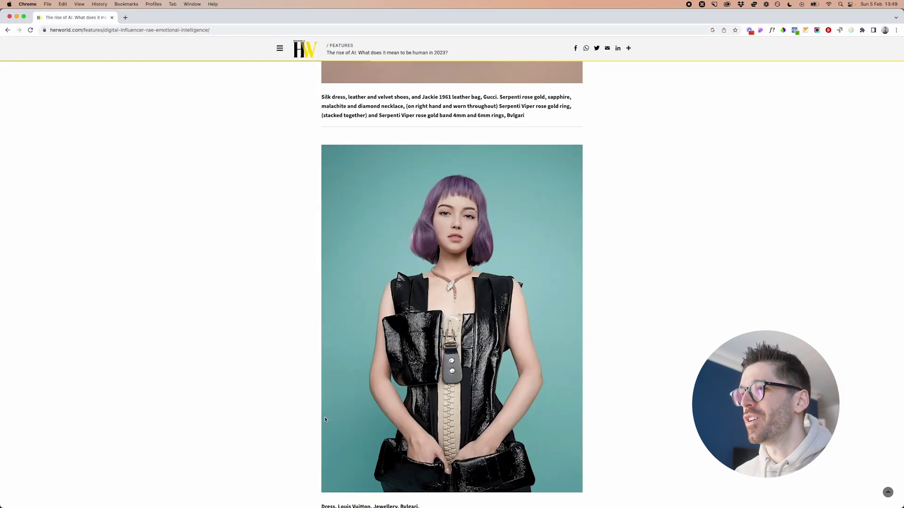
# Capture a screen region of the full photo of the purple-haired model on the web page and copy the capture
pyautogui.rightClick(478, 324)
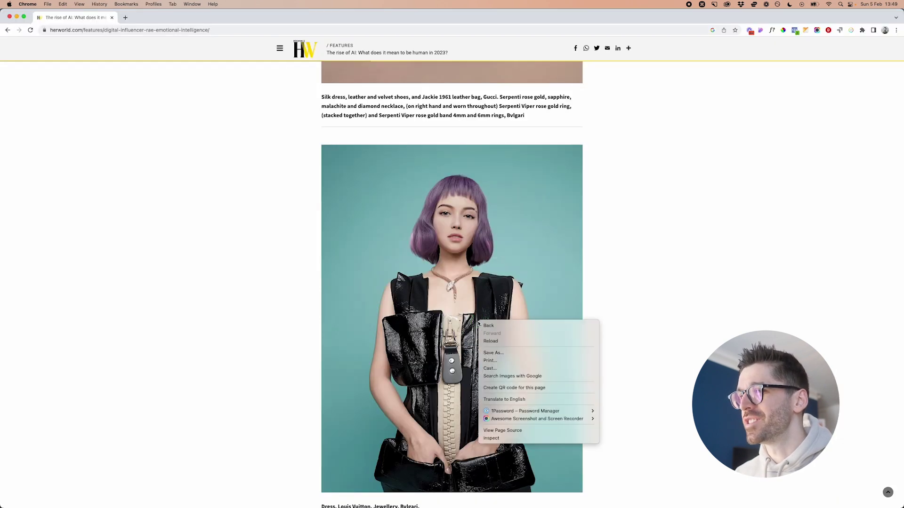
pyautogui.click(589, 273)
pyautogui.press('shift+super+4')
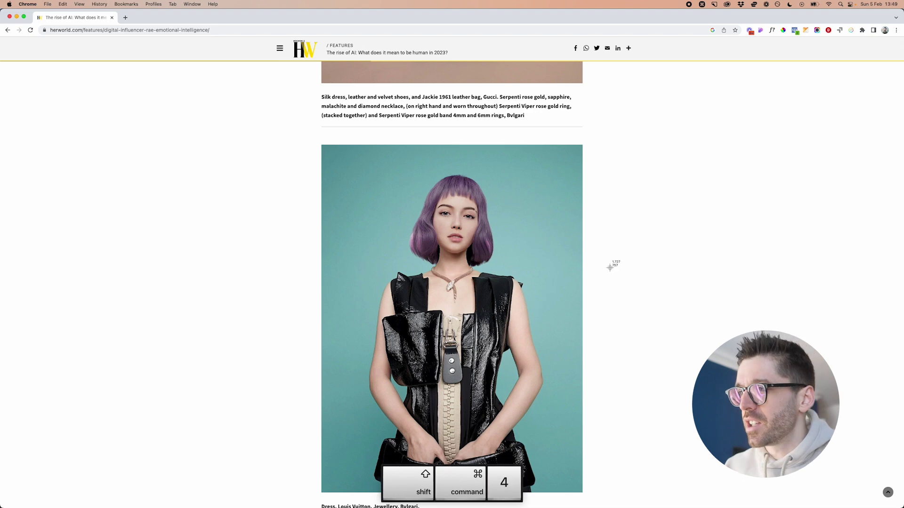
pyautogui.moveTo(329, 146); pyautogui.dragTo(581, 491)
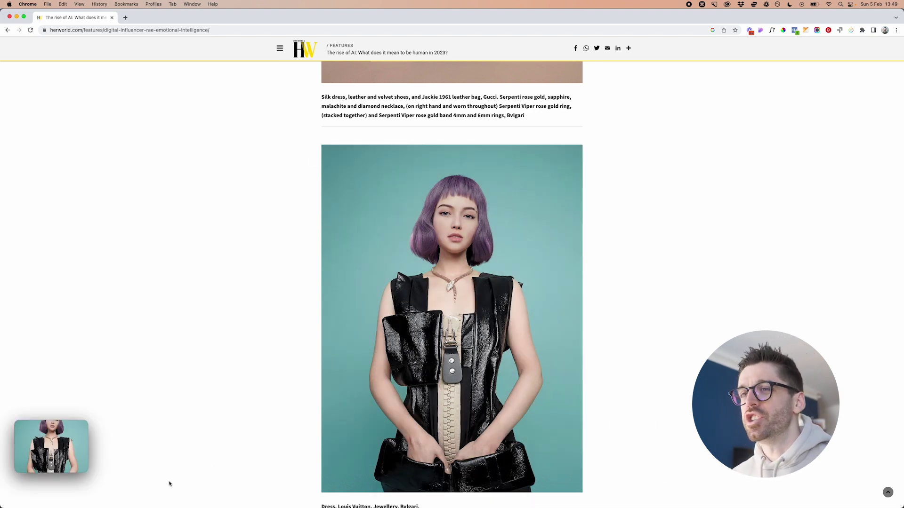
pyautogui.moveTo(60, 431)
pyautogui.click(53, 440)
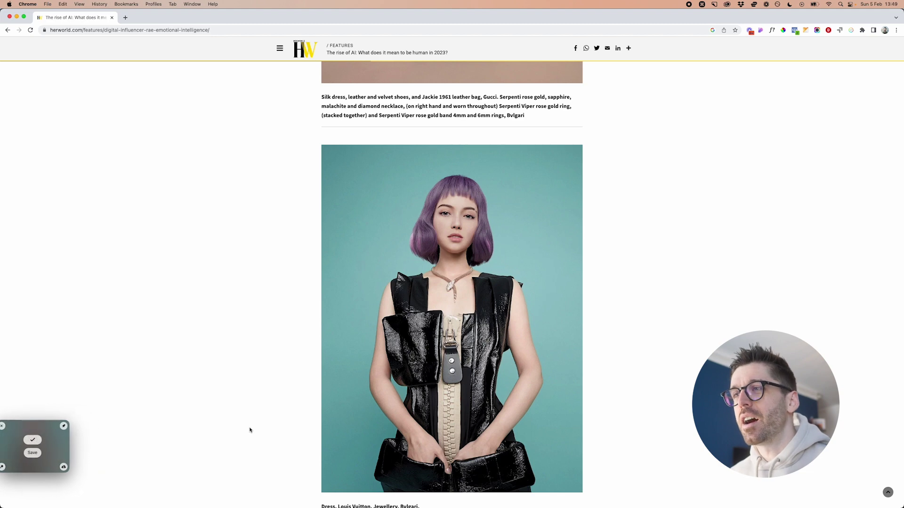
# Switch to Illustrator, paste the captured photo, and scale and place it at about 606 × 798 pt on the artboard's left half
pyautogui.press('super+Tab')
pyautogui.press('super+v')
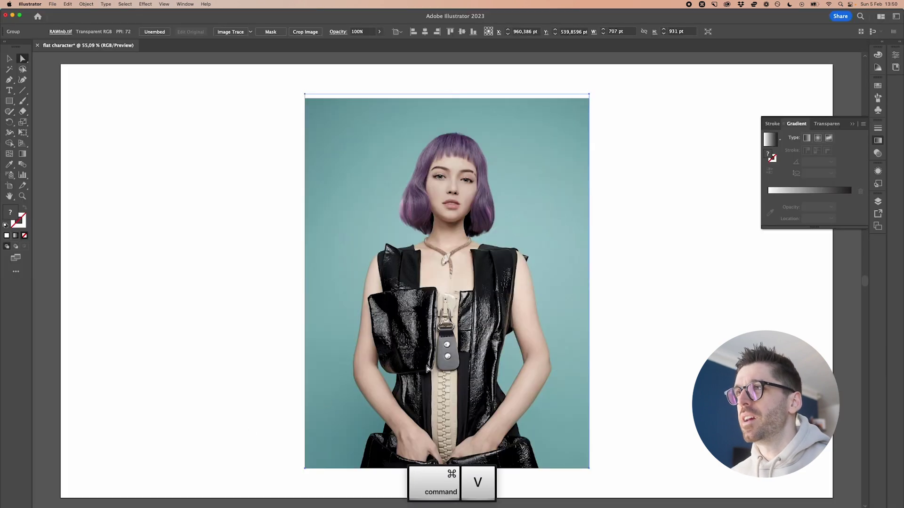
pyautogui.scroll(-3, 427, 368)
pyautogui.press('v')
pyautogui.moveTo(554, 447); pyautogui.dragTo(231, 274)
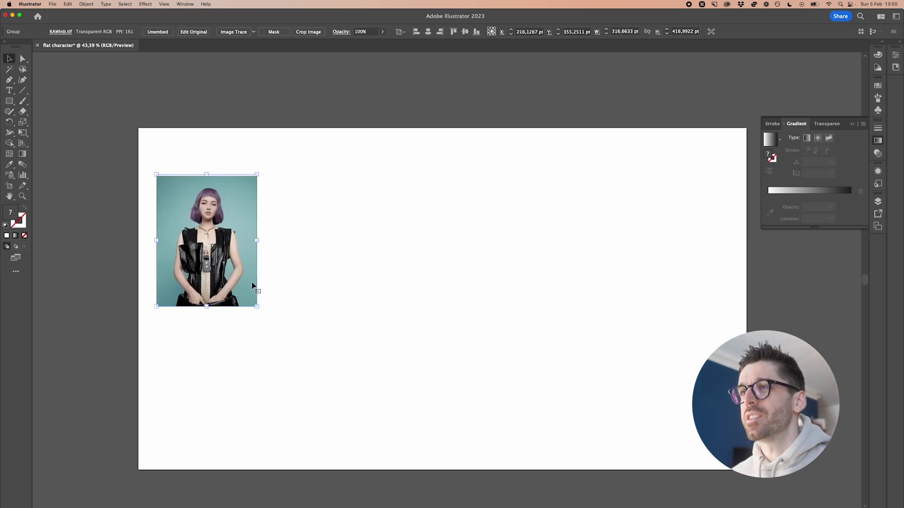
pyautogui.moveTo(257, 306); pyautogui.dragTo(349, 438)
pyautogui.moveTo(272, 335); pyautogui.dragTo(285, 331)
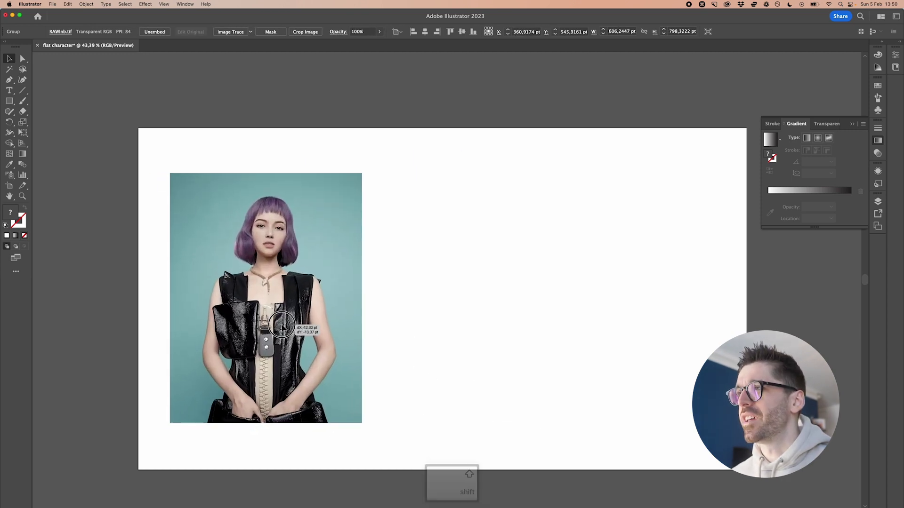
pyautogui.click(495, 244)
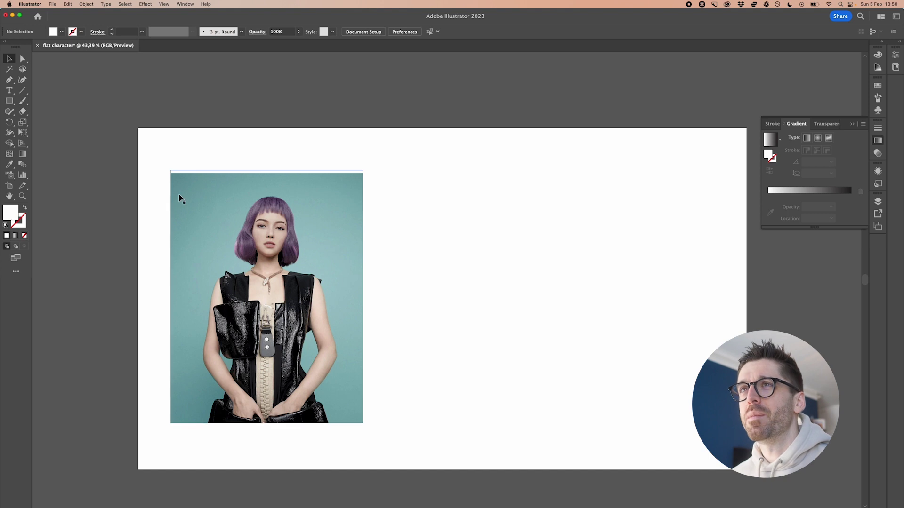
# Trace a closed face shape with the Pen tool along the jaw and cheeks and up over the forehead into the hair
pyautogui.click(9, 80)
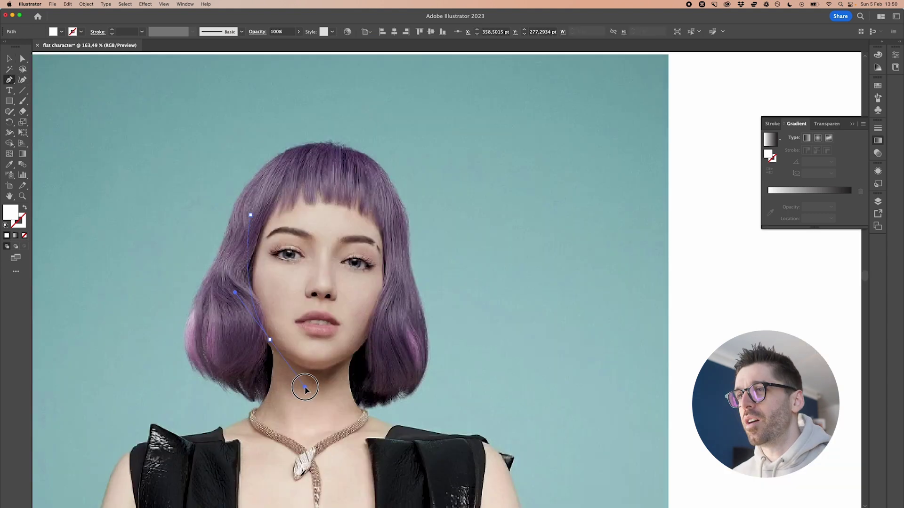
pyautogui.moveTo(299, 382); pyautogui.dragTo(305, 386)
pyautogui.moveTo(377, 317); pyautogui.dragTo(397, 272)
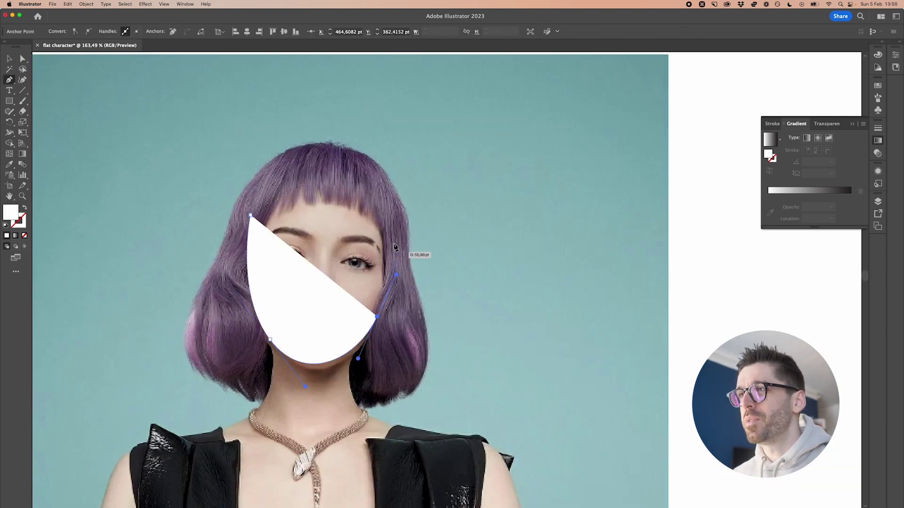
pyautogui.moveTo(379, 190); pyautogui.dragTo(362, 167)
pyautogui.moveTo(285, 163); pyautogui.dragTo(270, 173)
pyautogui.click(250, 214)
pyautogui.press('v')
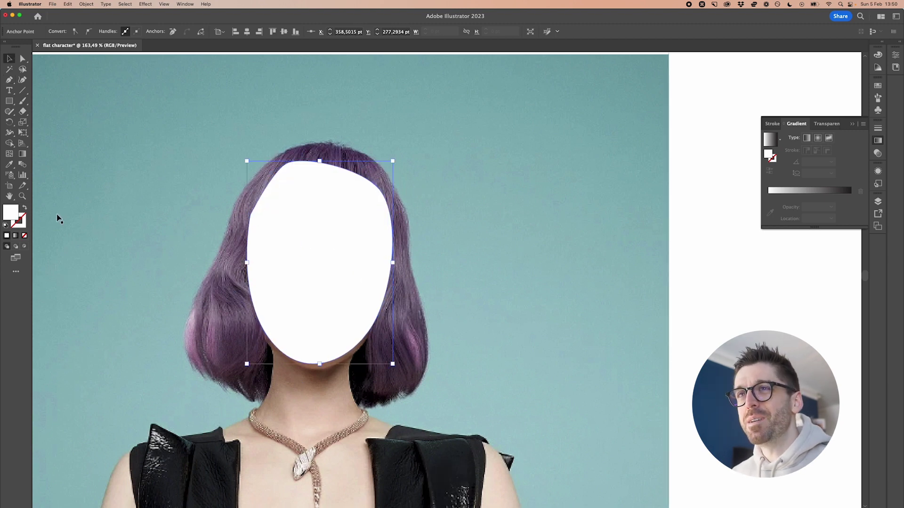
# Give the face shape a black 000000 stroke and no fill
pyautogui.doubleClick(20, 228)
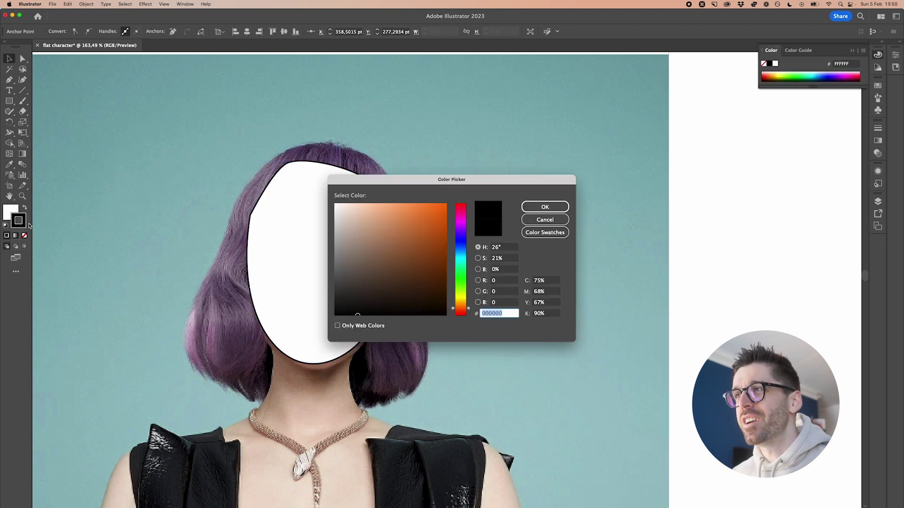
pyautogui.click(548, 208)
pyautogui.doubleClick(20, 223)
pyautogui.moveTo(388, 294); pyautogui.dragTo(337, 319)
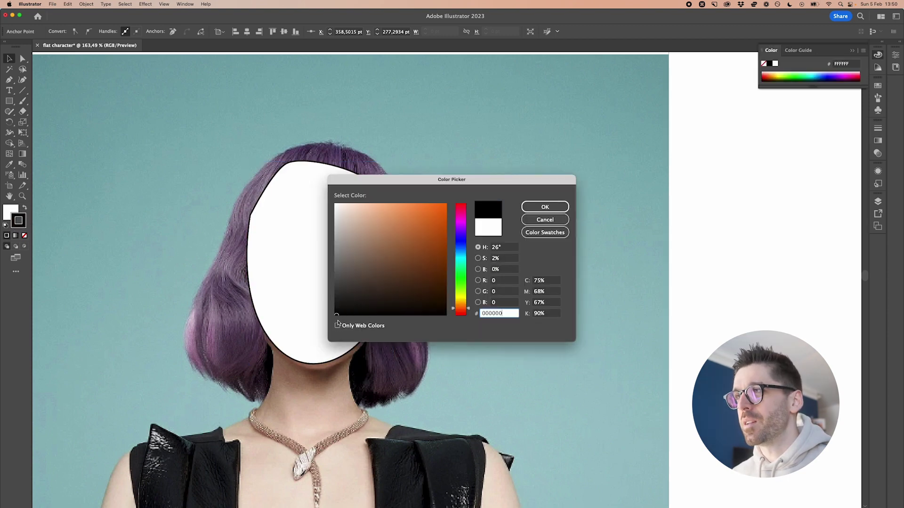
pyautogui.click(545, 207)
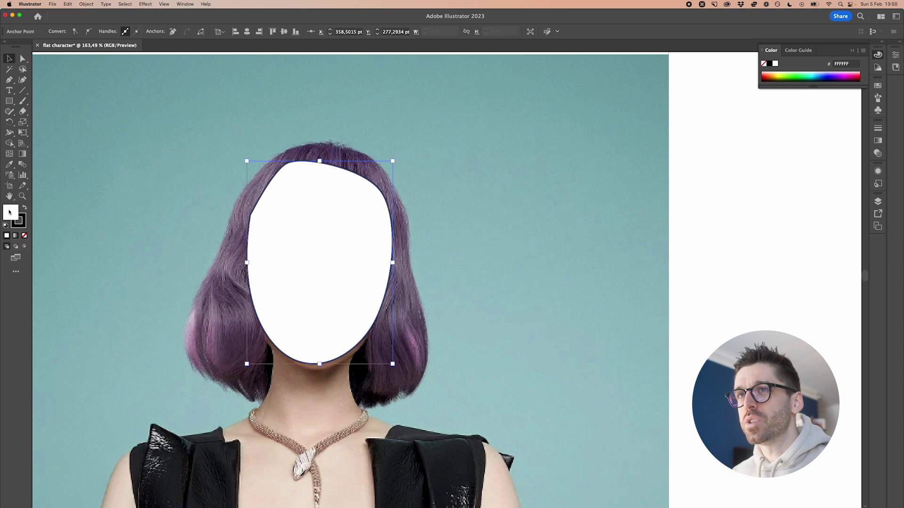
pyautogui.click(25, 236)
pyautogui.click(746, 271)
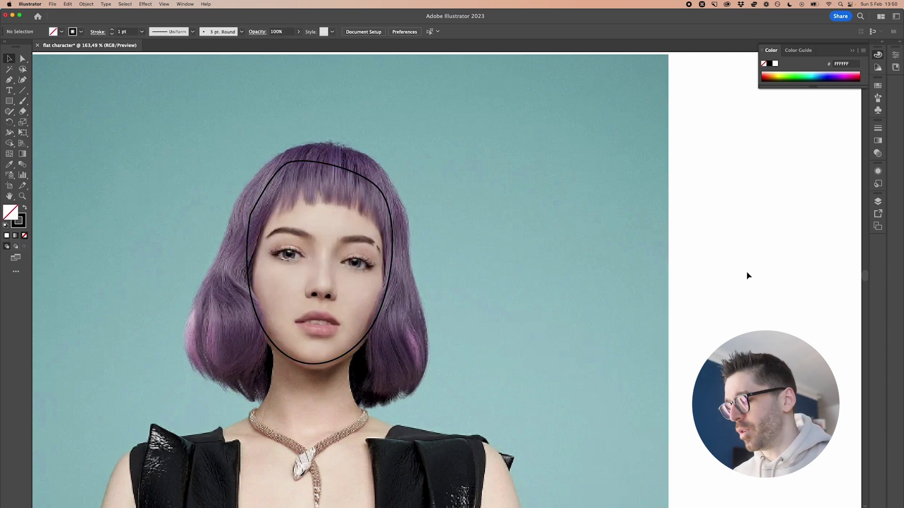
# Trace the bob's outer silhouette as a closed Pen path running from the crown around both sides and across the neck
pyautogui.press('p')
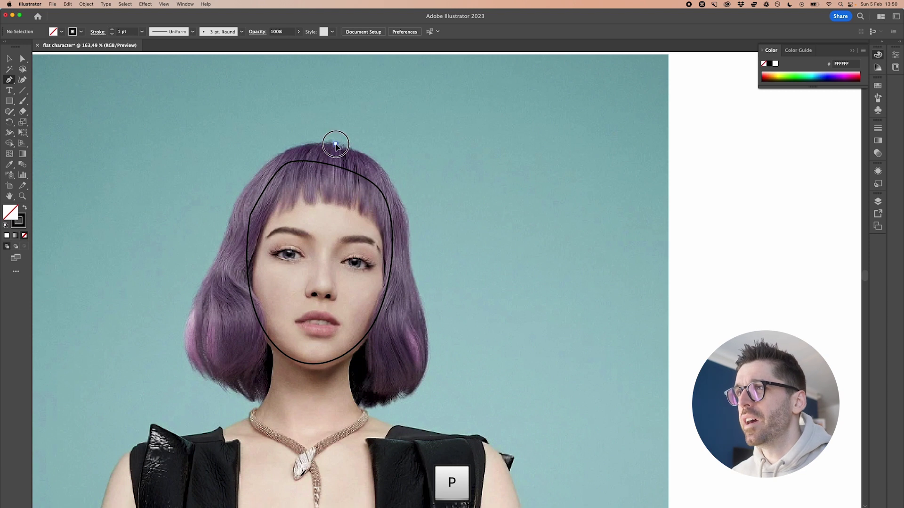
pyautogui.moveTo(335, 144); pyautogui.dragTo(392, 155)
pyautogui.moveTo(428, 343); pyautogui.dragTo(421, 413)
pyautogui.moveTo(215, 384); pyautogui.dragTo(154, 347)
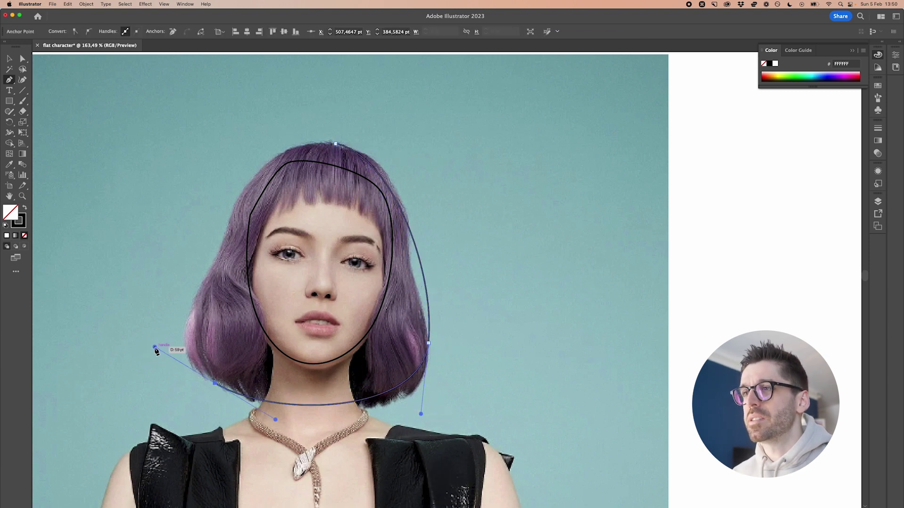
pyautogui.moveTo(218, 255); pyautogui.dragTo(240, 216)
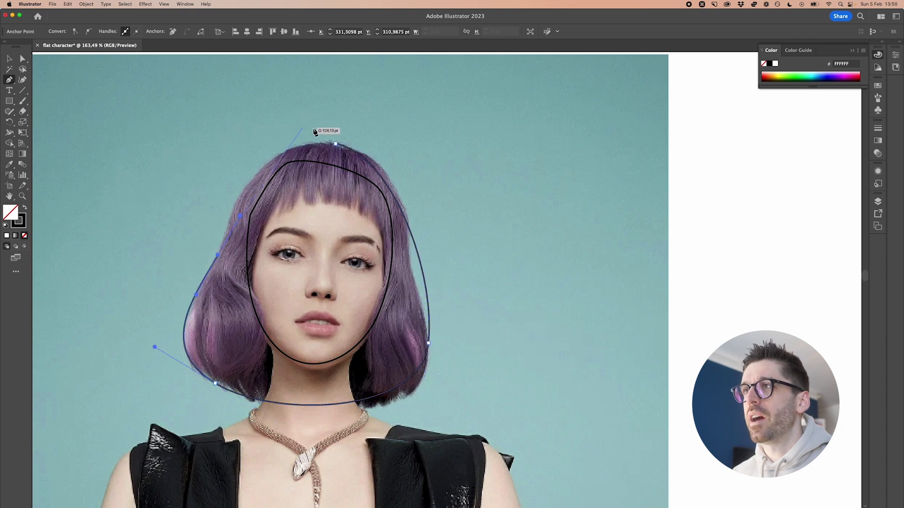
pyautogui.moveTo(335, 144); pyautogui.dragTo(439, 146)
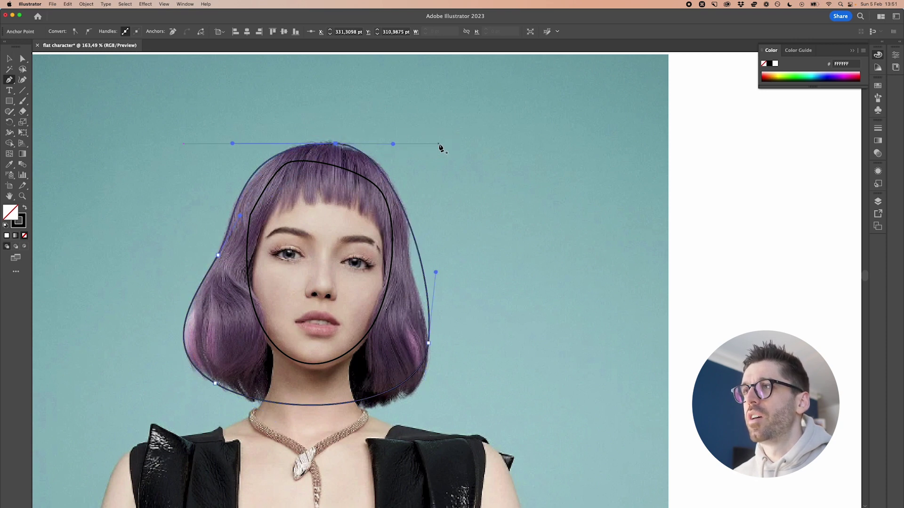
# Draw a closed fringe shape with a curved lower edge across the forehead and straight segments inside the hair outline
pyautogui.moveTo(254, 230); pyautogui.dragTo(267, 214)
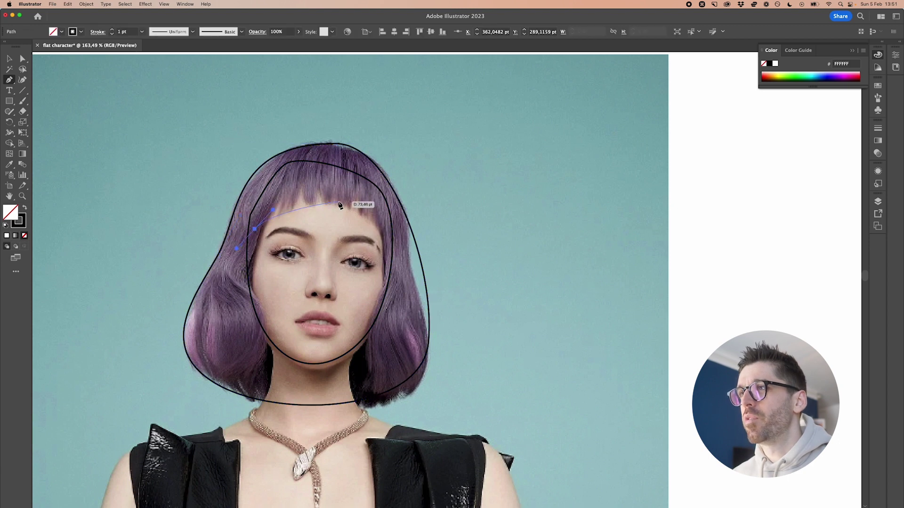
pyautogui.moveTo(331, 206); pyautogui.dragTo(359, 208)
pyautogui.moveTo(398, 248); pyautogui.dragTo(415, 279)
pyautogui.click(388, 189)
pyautogui.click(335, 154)
pyautogui.click(279, 159)
pyautogui.click(254, 229)
pyautogui.press('v')
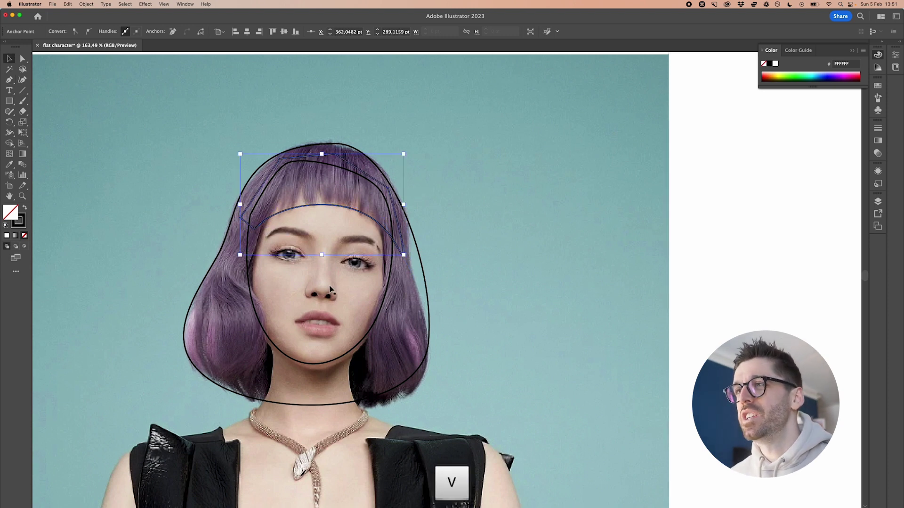
# Trace the eyebrow on the photo's left side as a closed curved Pen shape
pyautogui.press('p')
pyautogui.scroll(3, 274, 237)
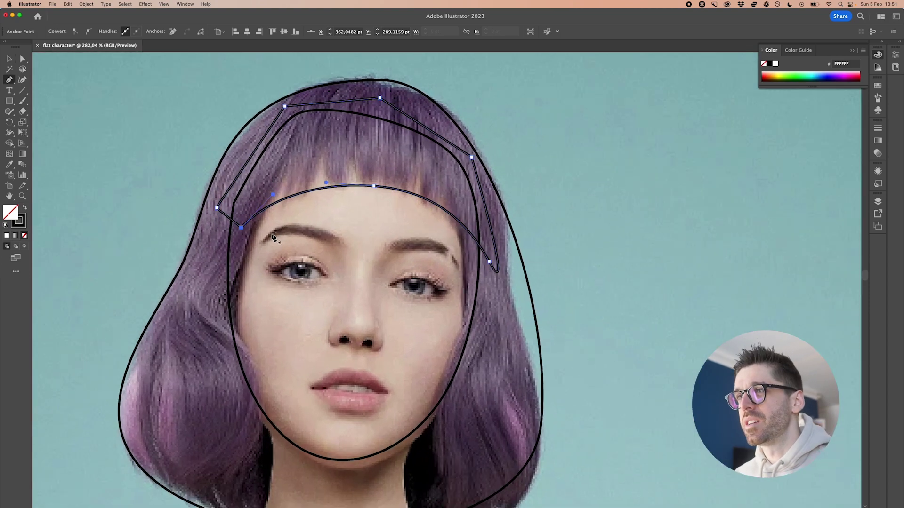
pyautogui.scroll(3, 273, 237)
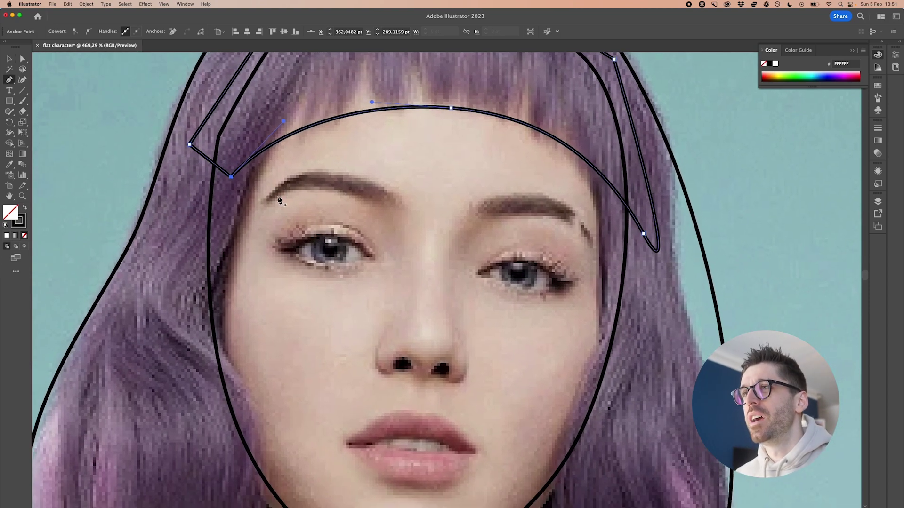
pyautogui.click(267, 202)
pyautogui.moveTo(331, 189)
pyautogui.mouseDown()
pyautogui.moveTo(365, 200)
pyautogui.moveTo(407, 178)
pyautogui.mouseUp()
pyautogui.click(398, 198)
pyautogui.moveTo(324, 164); pyautogui.dragTo(286, 163)
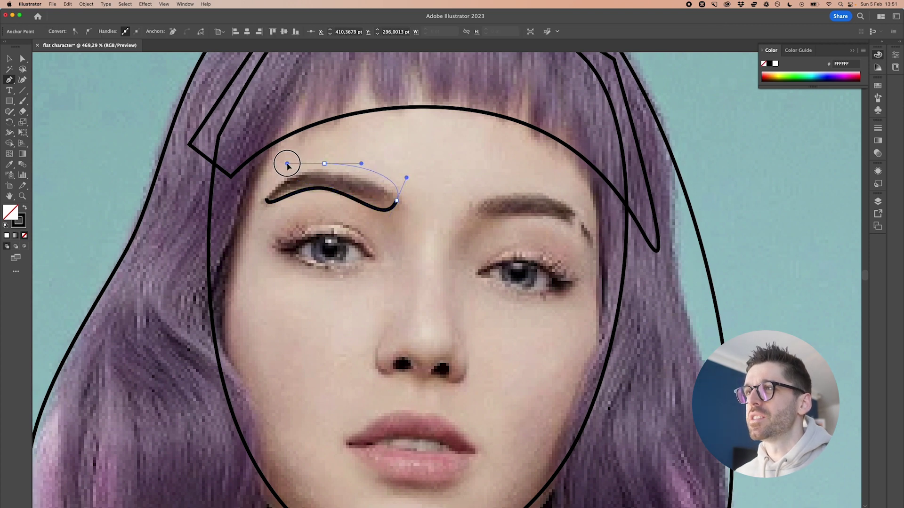
pyautogui.click(267, 200)
# Trace the eyebrow on the photo's right side as a closed curved Pen shape
pyautogui.moveTo(475, 219); pyautogui.dragTo(458, 200)
pyautogui.moveTo(545, 193); pyautogui.dragTo(575, 197)
pyautogui.moveTo(593, 250); pyautogui.dragTo(579, 247)
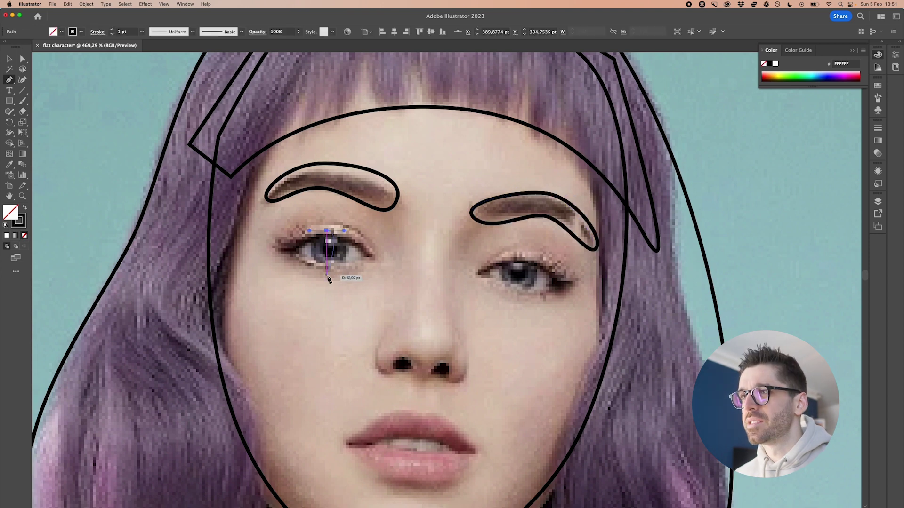
# Draw a narrow vertical oval over each iris with the Pen tool, the right one about 6.6 × 13.7 pt
pyautogui.moveTo(326, 277); pyautogui.dragTo(310, 276)
pyautogui.click(327, 231)
pyautogui.click(522, 250)
pyautogui.moveTo(517, 296); pyautogui.dragTo(502, 297)
pyautogui.moveTo(523, 250); pyautogui.dragTo(537, 251)
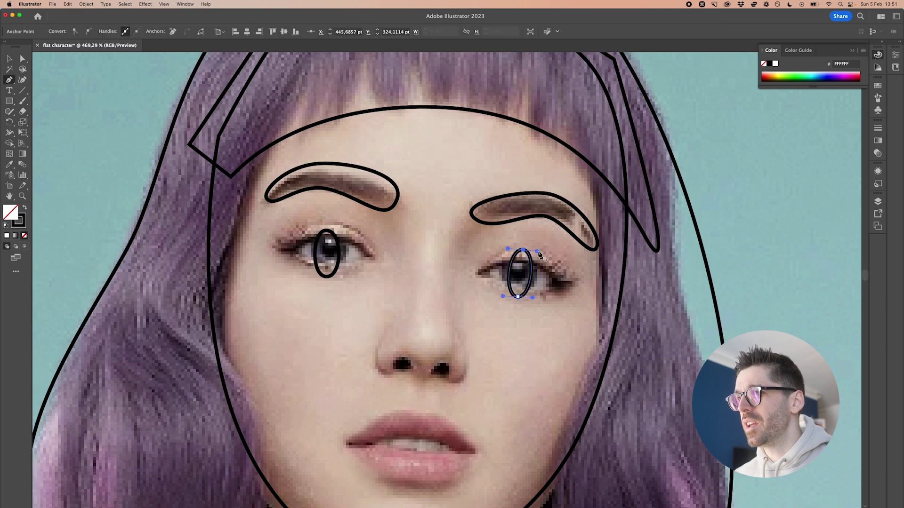
# Draw an open curved line for the nose bridge from the inner end of the left eyebrow to the left nostril
pyautogui.click(411, 218)
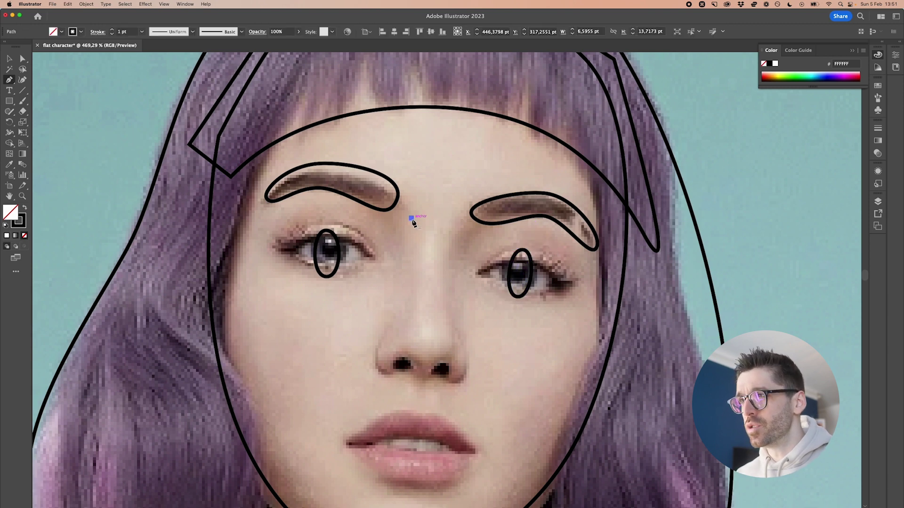
pyautogui.moveTo(426, 278); pyautogui.dragTo(425, 326)
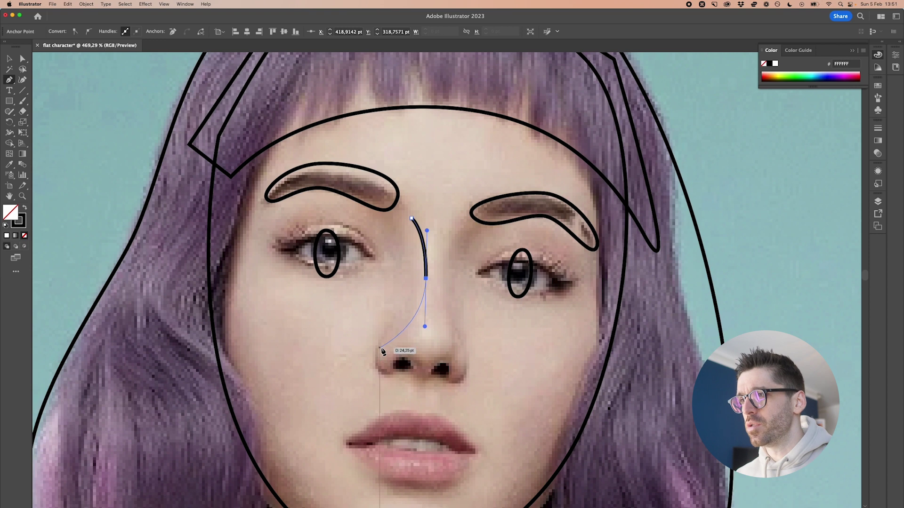
pyautogui.moveTo(382, 349); pyautogui.dragTo(379, 362)
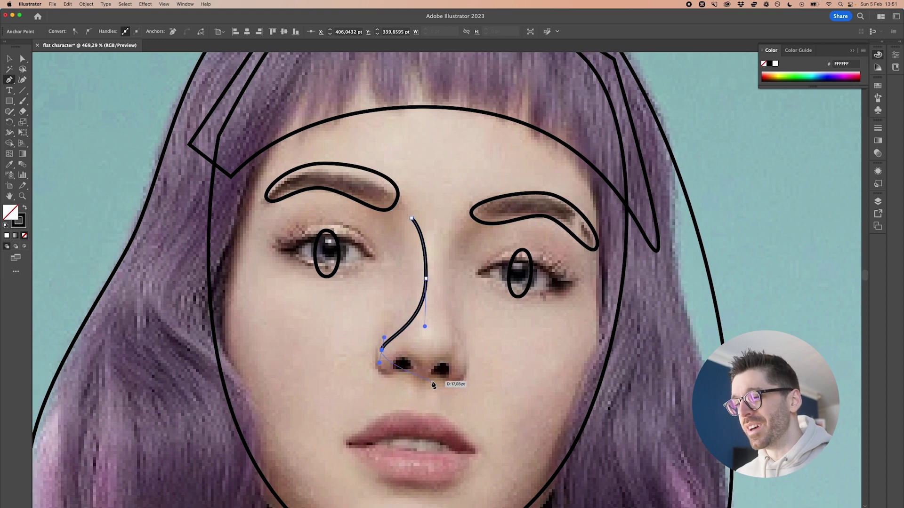
pyautogui.press('v')
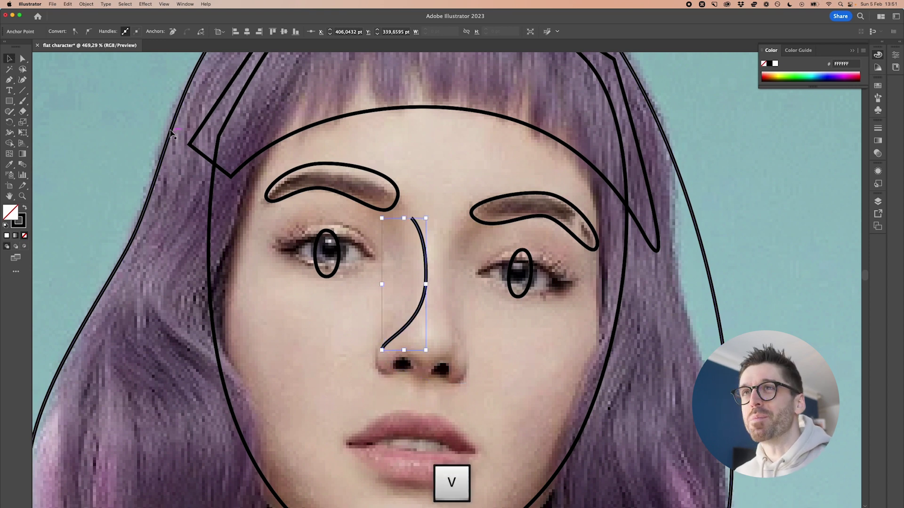
# Draw a flat ellipse around the nostrils and move the nose line's lower end onto the ellipse's left edge
pyautogui.moveTo(9, 101); pyautogui.dragTo(39, 118)
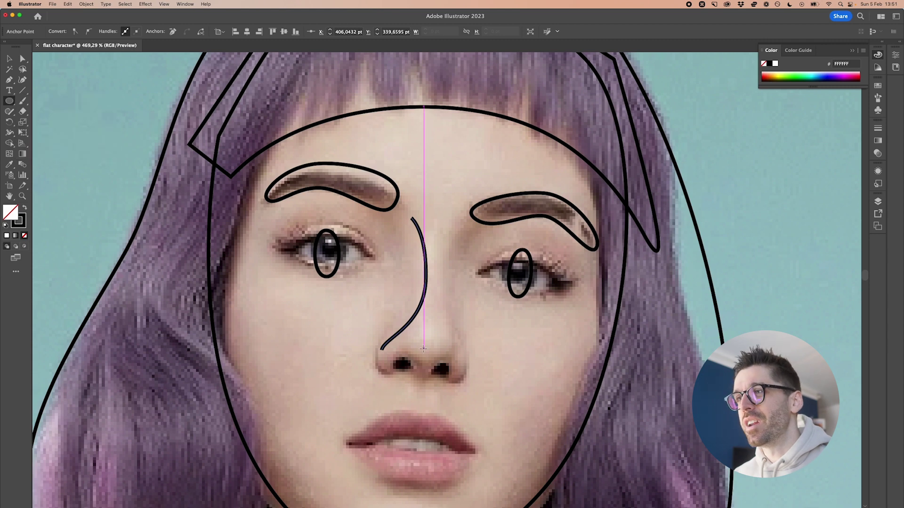
pyautogui.moveTo(381, 349); pyautogui.dragTo(461, 380)
pyautogui.press('v')
pyautogui.click(407, 330)
pyautogui.press('a')
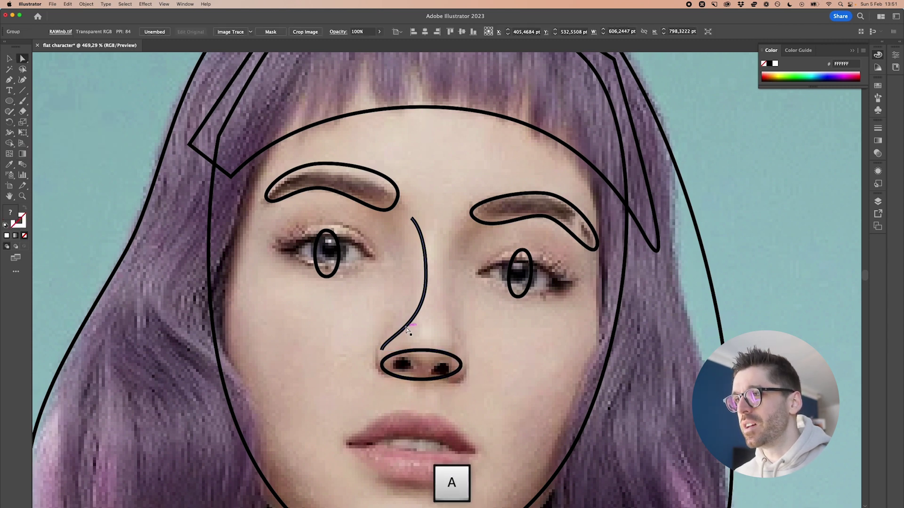
pyautogui.click(382, 350)
pyautogui.moveTo(382, 351); pyautogui.dragTo(382, 366)
# Draw an open, slightly wavy Pen line between the lips from one mouth corner to the other
pyautogui.scroll(-3, 417, 317)
pyautogui.press('p')
pyautogui.click(363, 406)
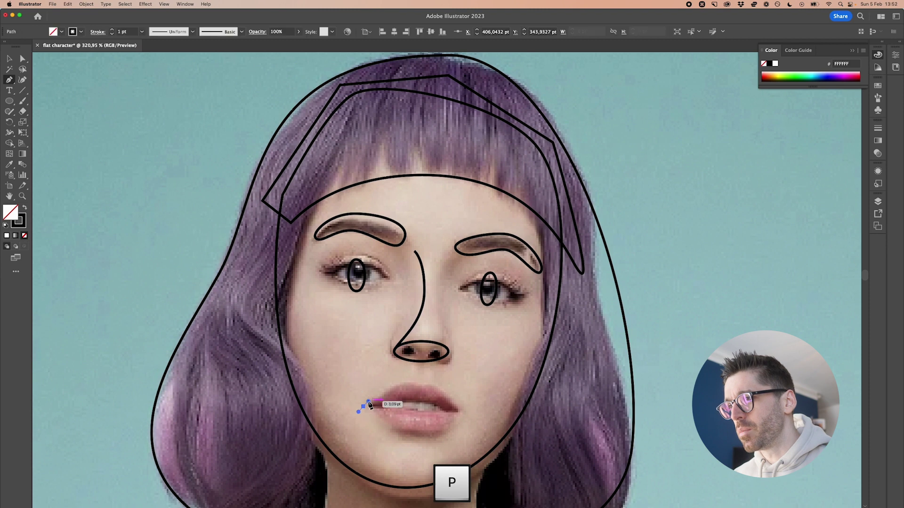
pyautogui.click(400, 405)
pyautogui.moveTo(400, 405); pyautogui.dragTo(476, 421)
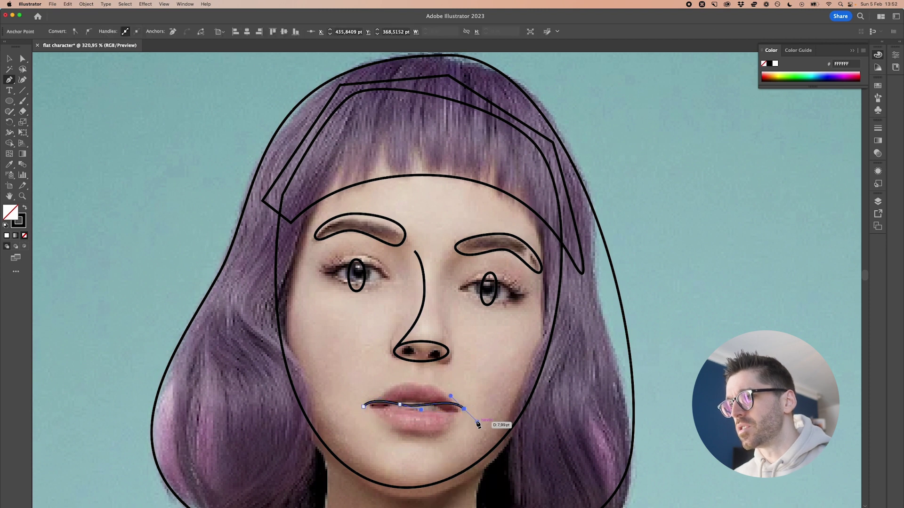
pyautogui.press('v')
pyautogui.press('p')
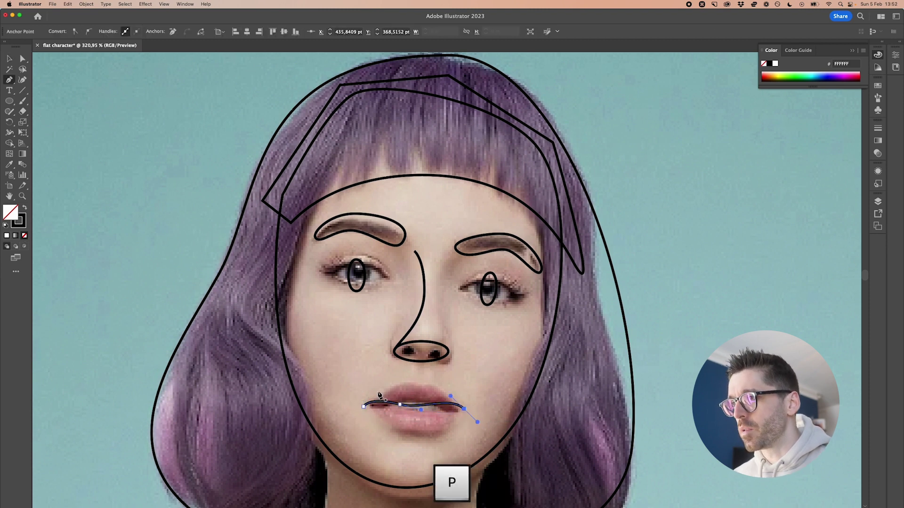
# Draw a closed curved outline around the upper and lower lips with the Pen tool
pyautogui.moveTo(417, 384); pyautogui.dragTo(459, 410)
pyautogui.moveTo(418, 433); pyautogui.dragTo(390, 432)
pyautogui.moveTo(375, 401); pyautogui.dragTo(434, 384)
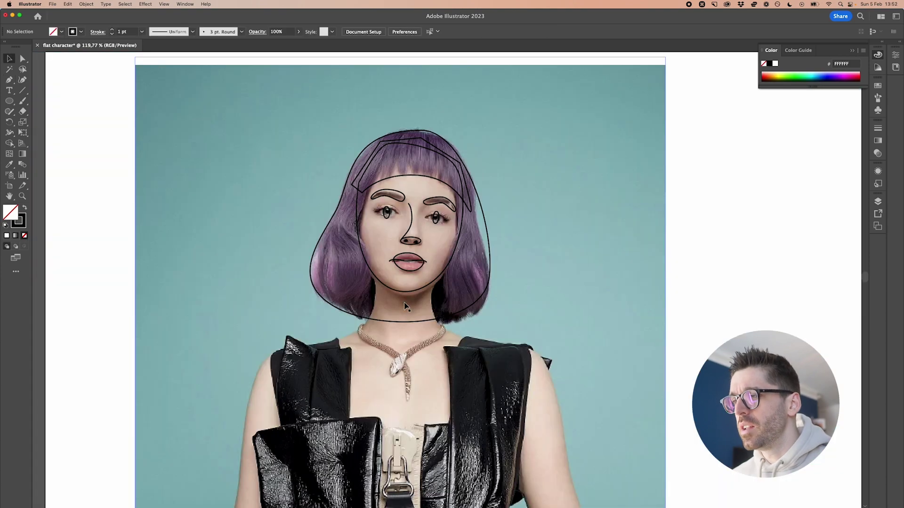
# Draw a closed neck, shoulders and torso outline from the jaw down to elbow height, about 411 pt wide, with the Pen tool
pyautogui.press('p')
pyautogui.moveTo(376, 268); pyautogui.dragTo(294, 356)
pyautogui.scroll(-3, 370, 321)
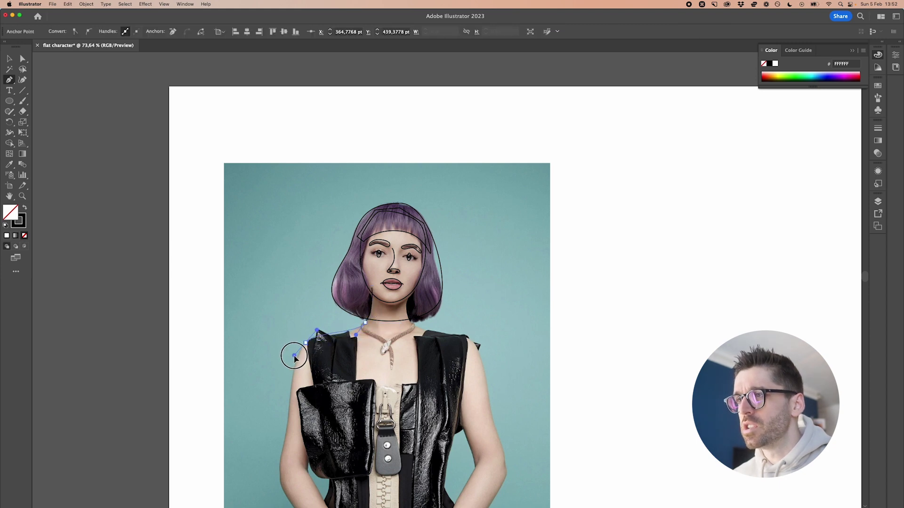
pyautogui.click(281, 467)
pyautogui.moveTo(285, 469); pyautogui.dragTo(501, 449)
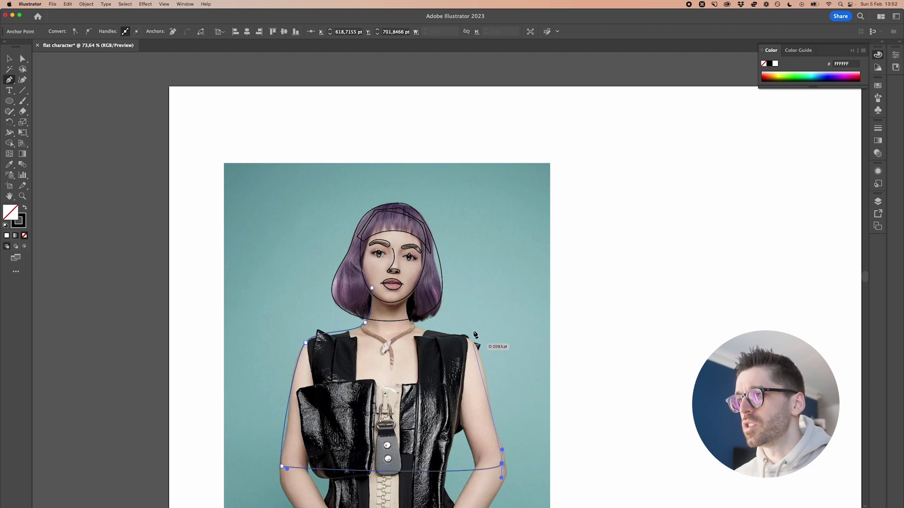
pyautogui.moveTo(465, 338); pyautogui.dragTo(401, 315)
pyautogui.click(410, 282)
pyautogui.press('v')
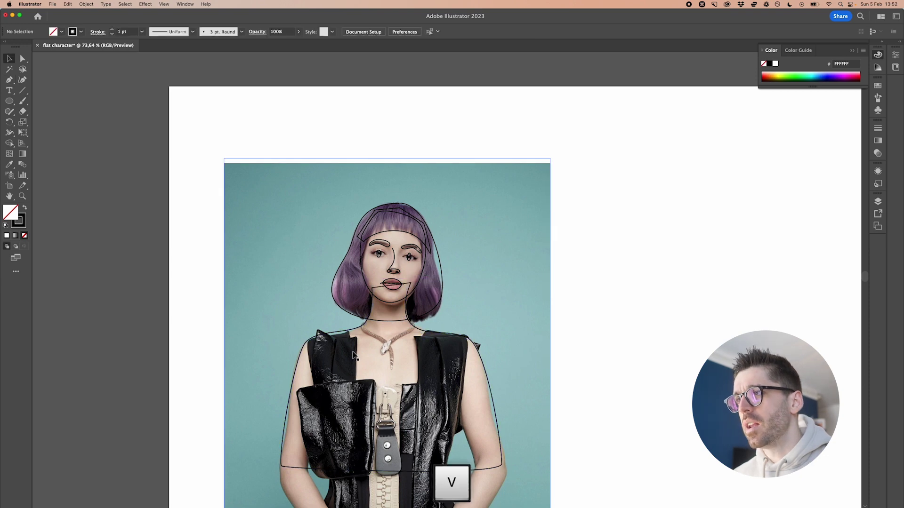
# Trace the vest's left panel as a closed Pen shape, from above the shoulder down to the pocket's lower edge
pyautogui.scroll(5, 354, 353)
pyautogui.scroll(-2, 354, 354)
pyautogui.scroll(-3, 353, 355)
pyautogui.press('p')
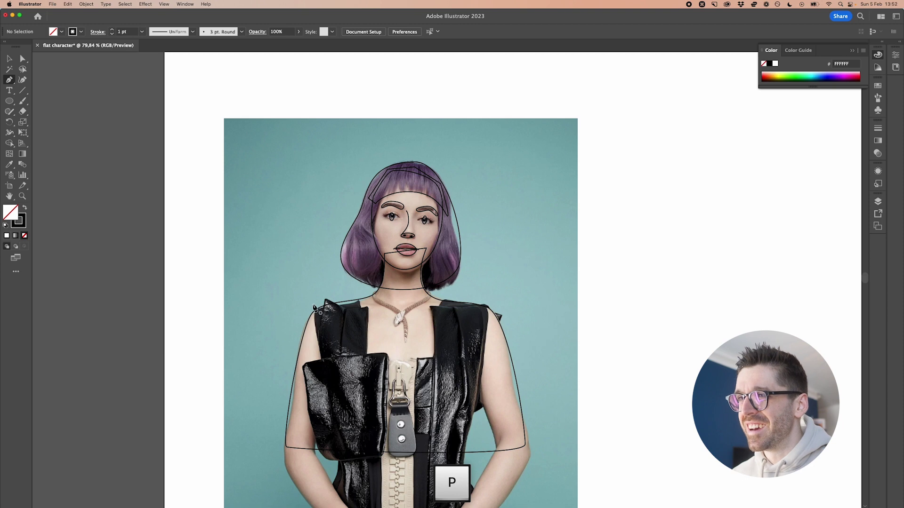
pyautogui.click(315, 301)
pyautogui.moveTo(321, 360); pyautogui.dragTo(302, 371)
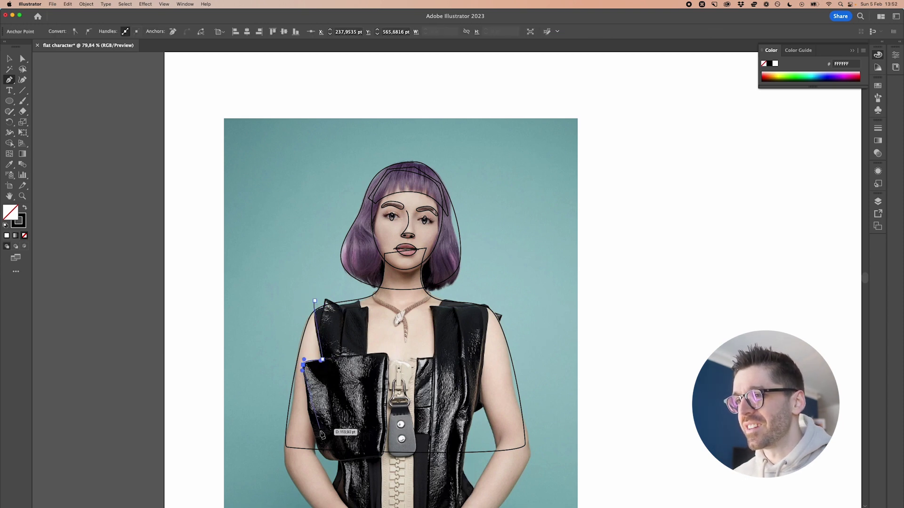
pyautogui.click(328, 458)
pyautogui.moveTo(314, 301); pyautogui.dragTo(308, 303)
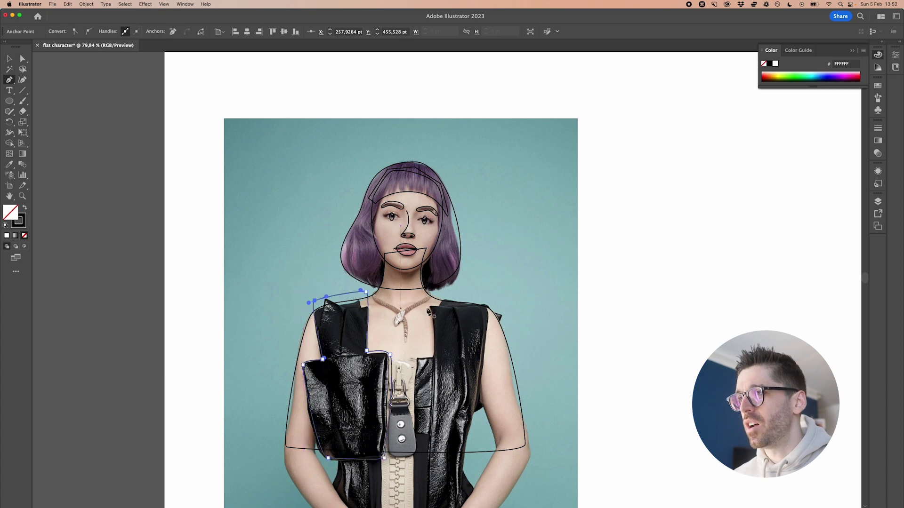
# Trace the vest's right panel as a closed Pen shape, from the shoulder and neckline notch down past the torso's lower edge
pyautogui.moveTo(445, 294); pyautogui.dragTo(425, 308)
pyautogui.moveTo(434, 355); pyautogui.dragTo(414, 363)
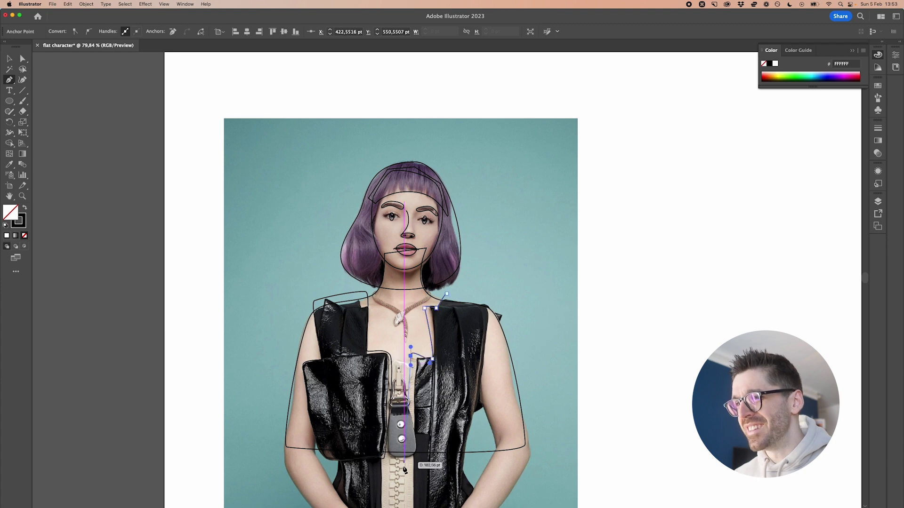
pyautogui.moveTo(408, 465); pyautogui.dragTo(416, 469)
pyautogui.moveTo(473, 460); pyautogui.dragTo(481, 375)
pyautogui.moveTo(487, 298); pyautogui.dragTo(436, 293)
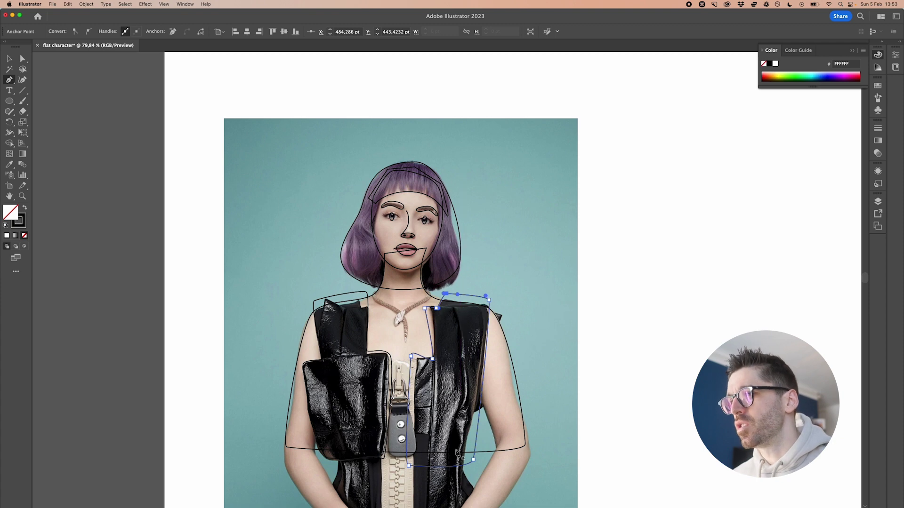
# Draw a tall, narrow rounded Pen shape over the beige zip strip between the two vest panels
pyautogui.scroll(3, 404, 376)
pyautogui.moveTo(381, 356); pyautogui.dragTo(422, 365)
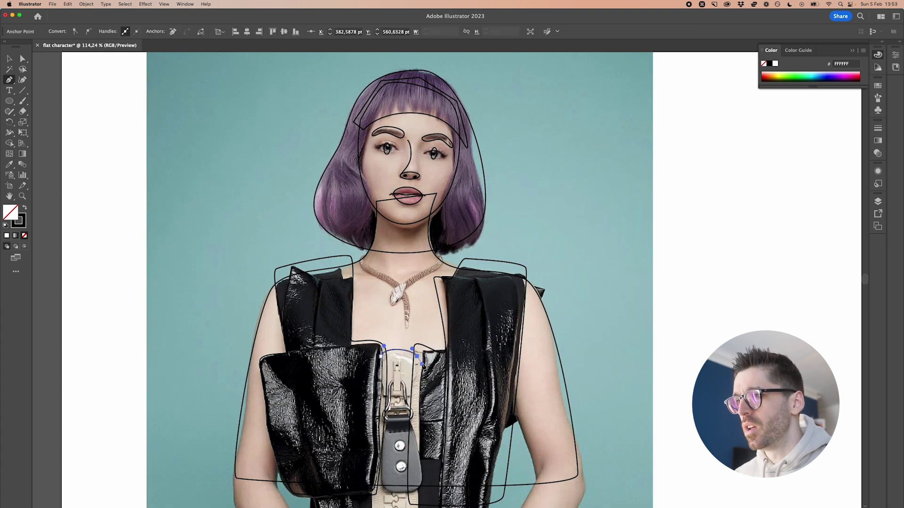
pyautogui.moveTo(415, 492); pyautogui.dragTo(368, 485)
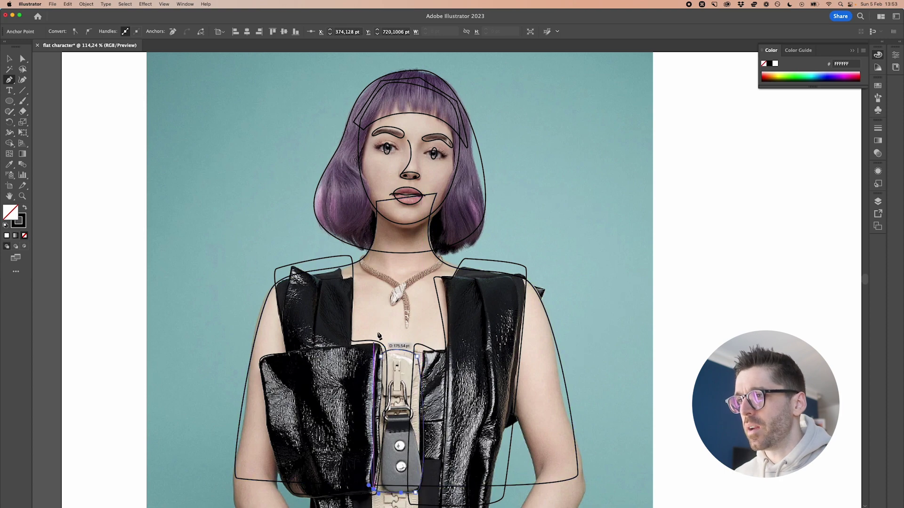
pyautogui.press('v')
# Select all traced paths without the photo and move them about 616 pt horizontally onto the empty artboard beside it
pyautogui.scroll(-3, 415, 313)
pyautogui.moveTo(580, 179)
pyautogui.mouseDown()
pyautogui.moveTo(282, 423)
pyautogui.moveTo(352, 413)
pyautogui.mouseUp()
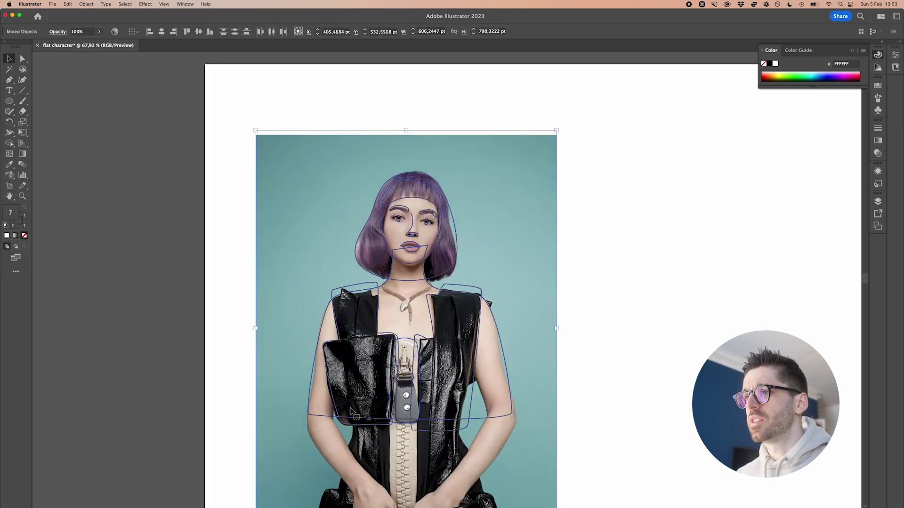
pyautogui.keyDown('shift'); pyautogui.click(520, 155); pyautogui.keyUp('shift')
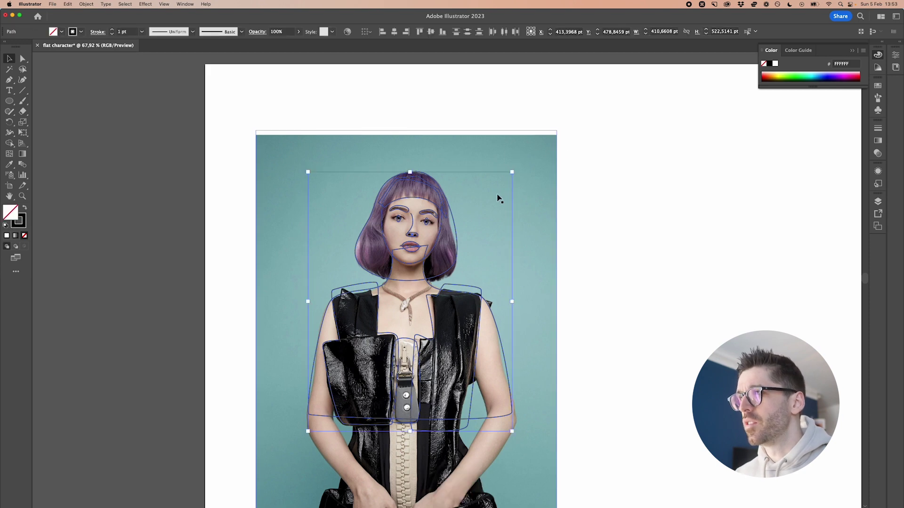
pyautogui.moveTo(439, 217); pyautogui.dragTo(747, 210)
pyautogui.hscroll(5, 746, 215)
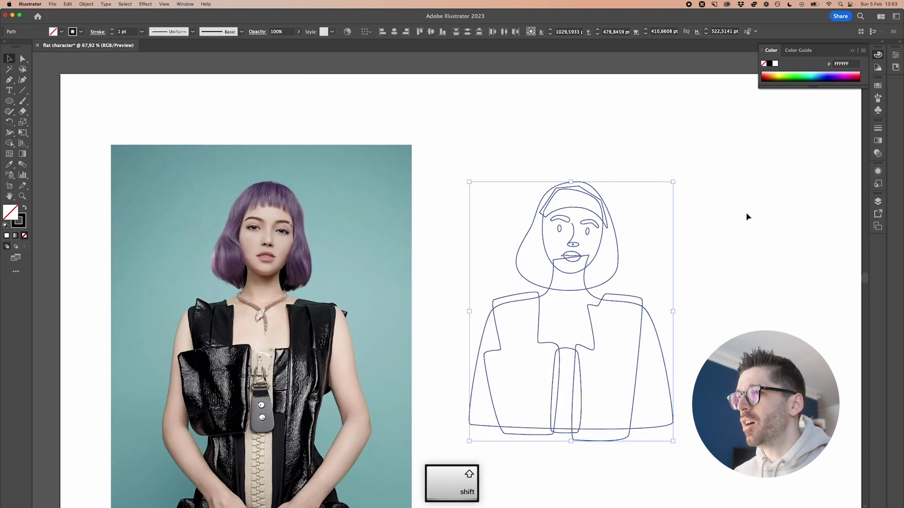
pyautogui.scroll(2, 649, 389)
pyautogui.click(649, 390)
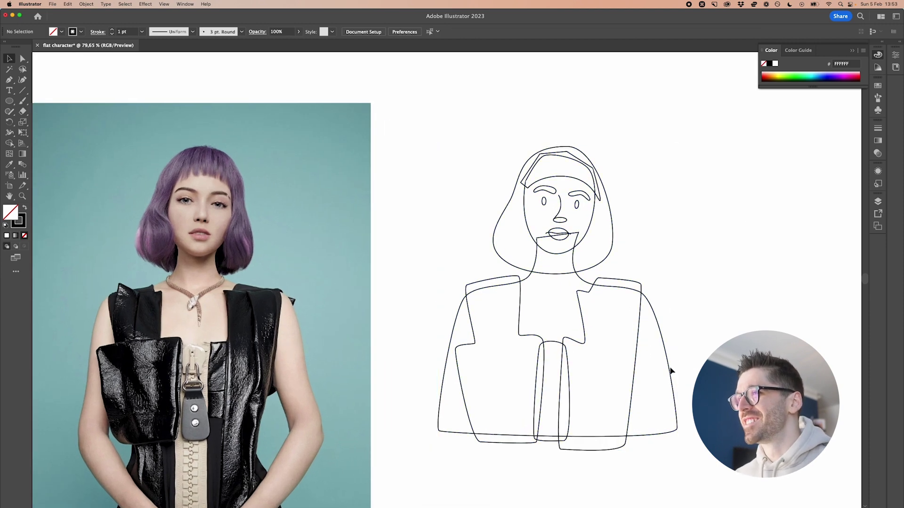
# Extend the fringe shape's left corner outward to the edge of the hair outline
pyautogui.click(573, 186)
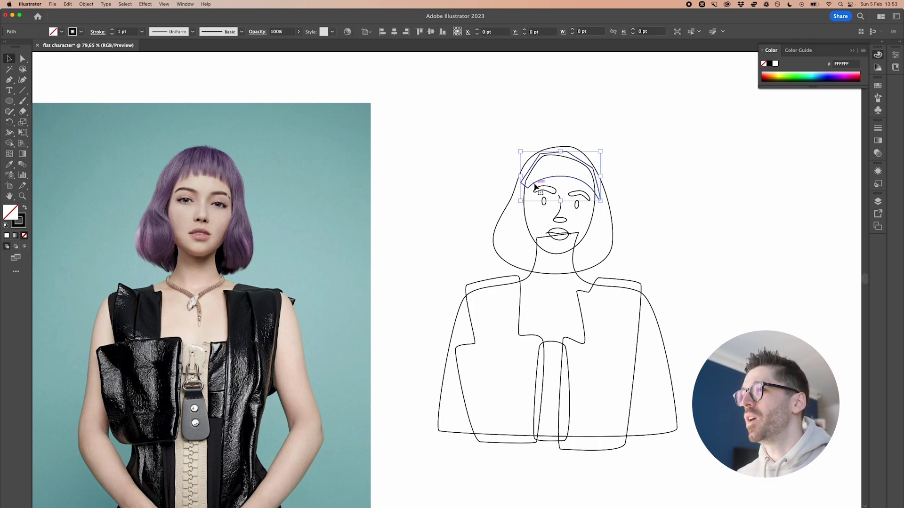
pyautogui.scroll(3, 535, 183)
pyautogui.moveTo(512, 212); pyautogui.dragTo(504, 215)
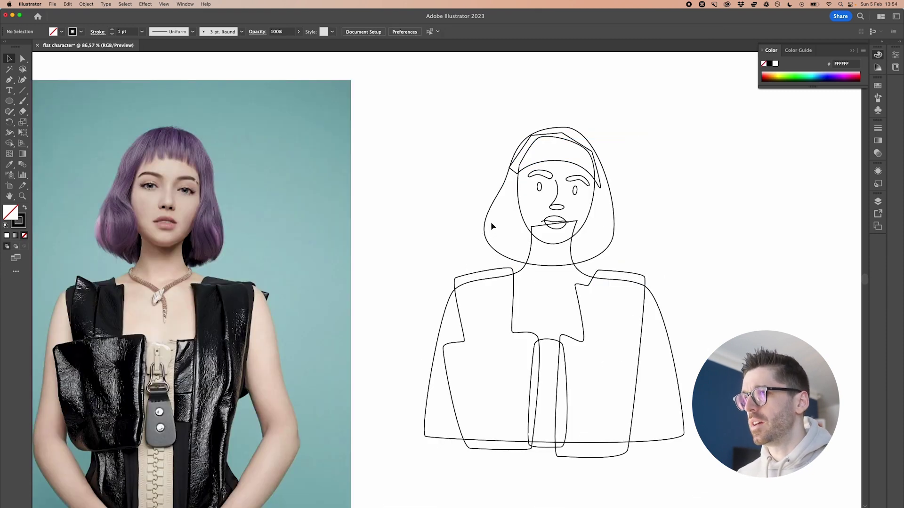
# Fill the main hair shape with dark purple 726077 sampled from the hair in the photo
pyautogui.click(487, 222)
pyautogui.press('i')
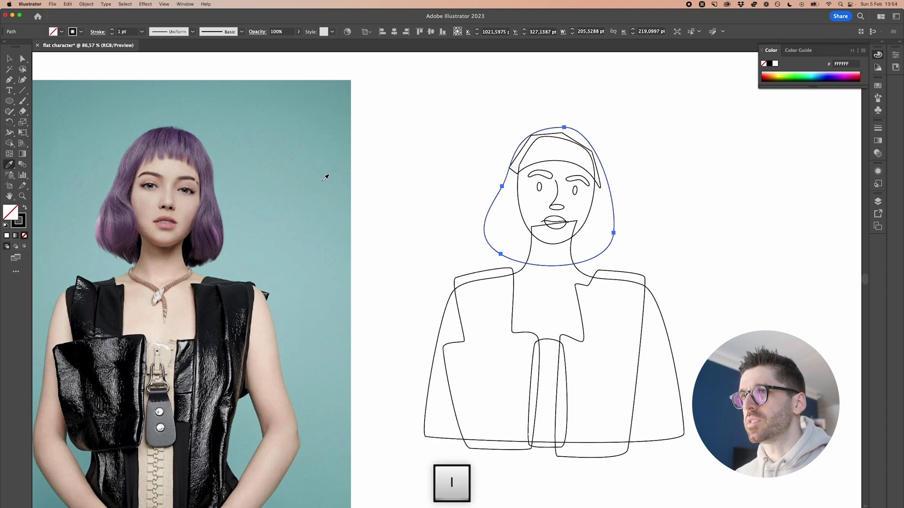
pyautogui.click(209, 231)
pyautogui.click(211, 219)
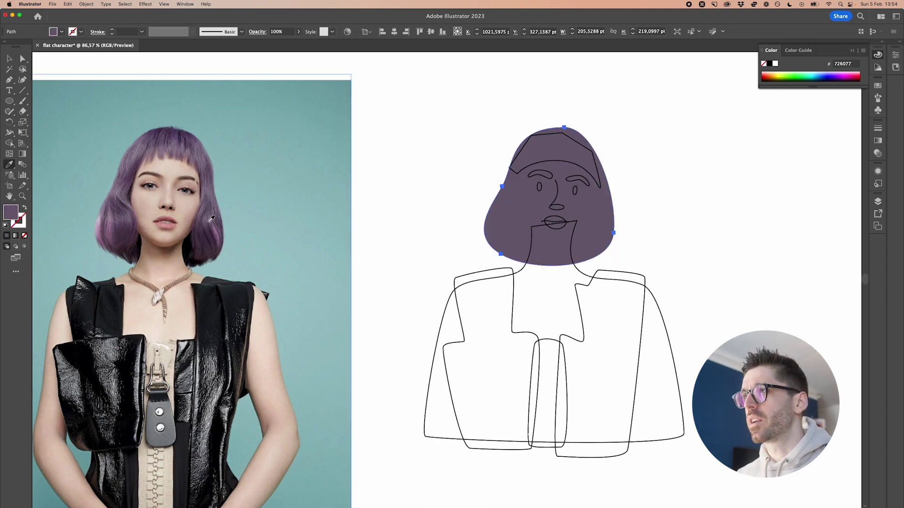
# Send the filled hair shape behind the face outline and deselect it
pyautogui.press('v')
pyautogui.rightClick(521, 201)
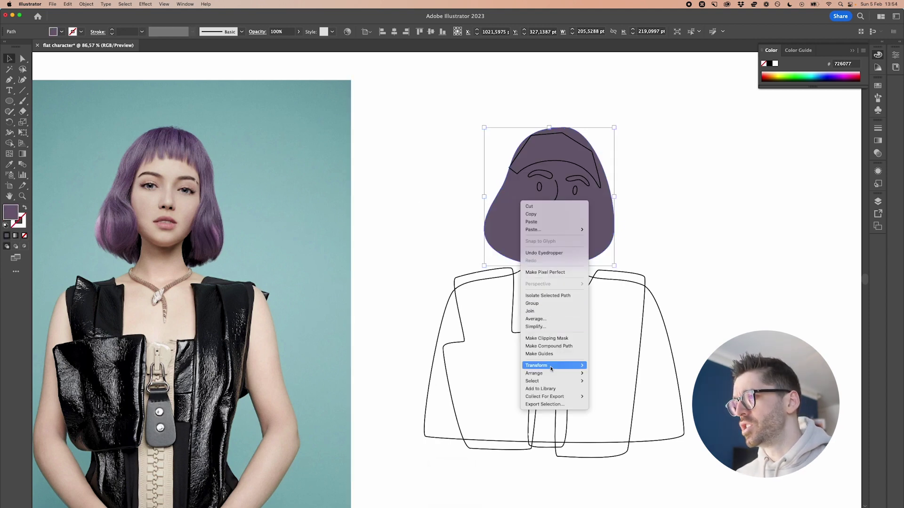
pyautogui.moveTo(541, 373)
pyautogui.click(608, 390)
pyautogui.click(633, 205)
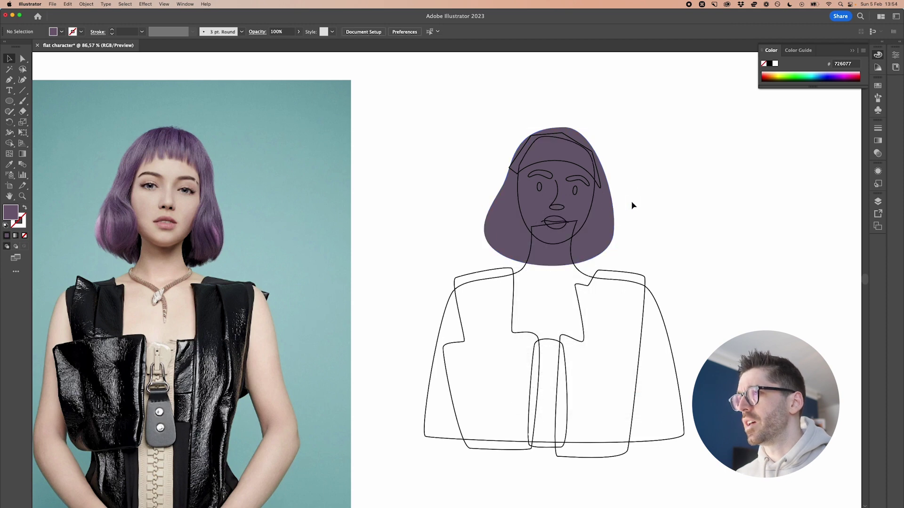
# Fill the face and body shapes with a purple sampled from the photo's hair and adjust it to violet 917FD6
pyautogui.click(589, 210)
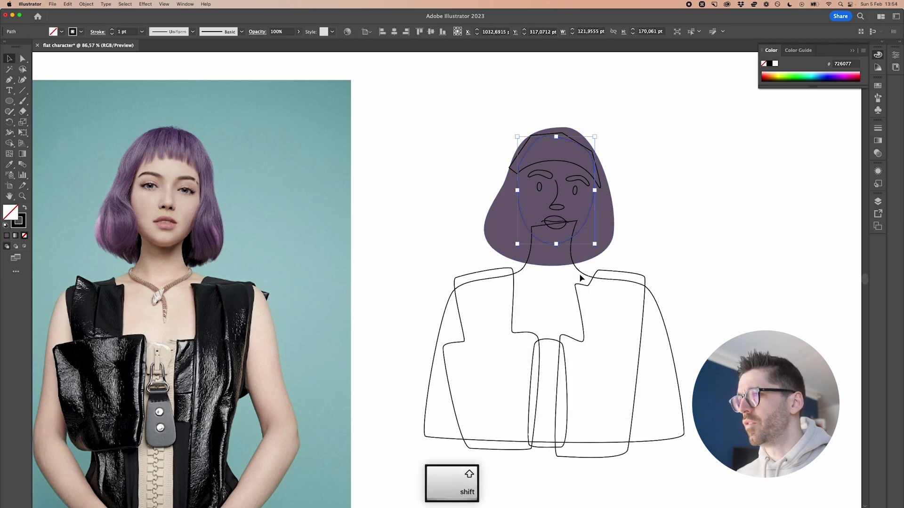
pyautogui.keyDown('shift'); pyautogui.click(582, 274); pyautogui.keyUp('shift')
pyautogui.press('i')
pyautogui.click(207, 155)
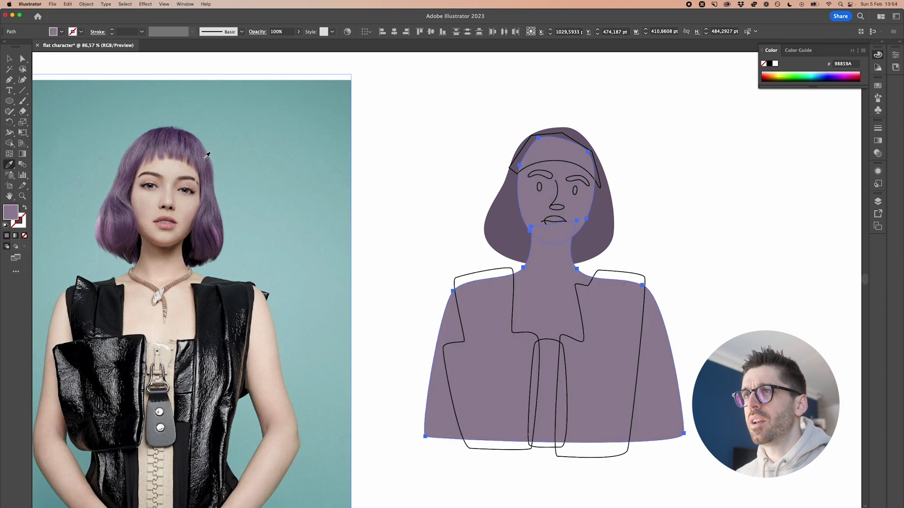
pyautogui.click(200, 153)
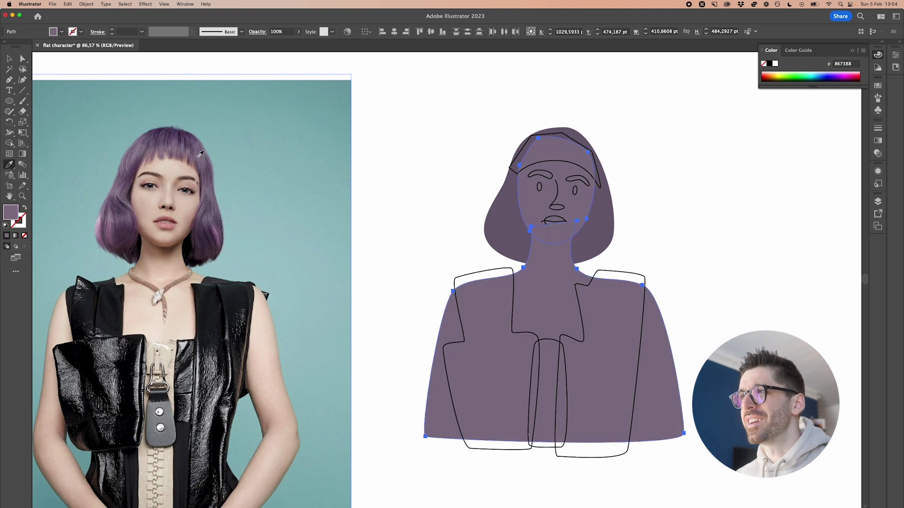
pyautogui.doubleClick(15, 215)
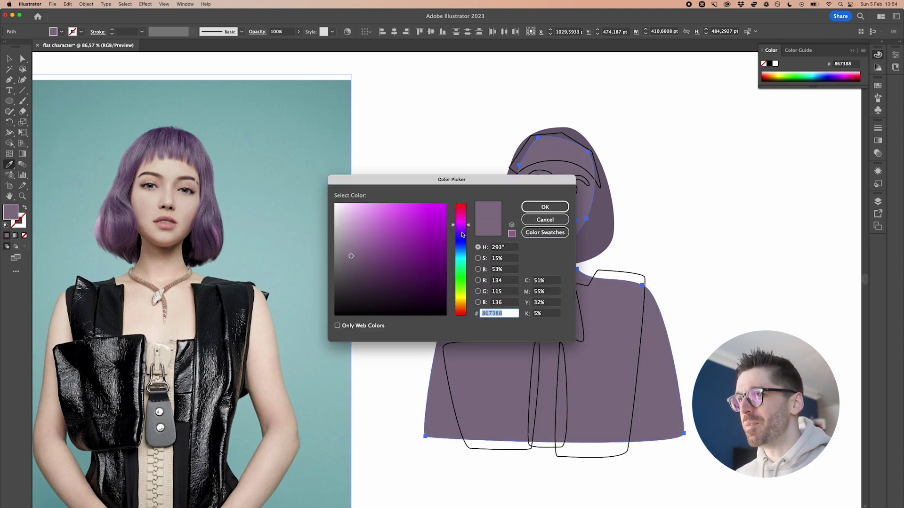
pyautogui.moveTo(461, 249); pyautogui.dragTo(461, 237)
pyautogui.click(545, 207)
pyautogui.press('v')
# Fill the fringe shape with the same dark purple 726077 as the main hair shape
pyautogui.click(599, 186)
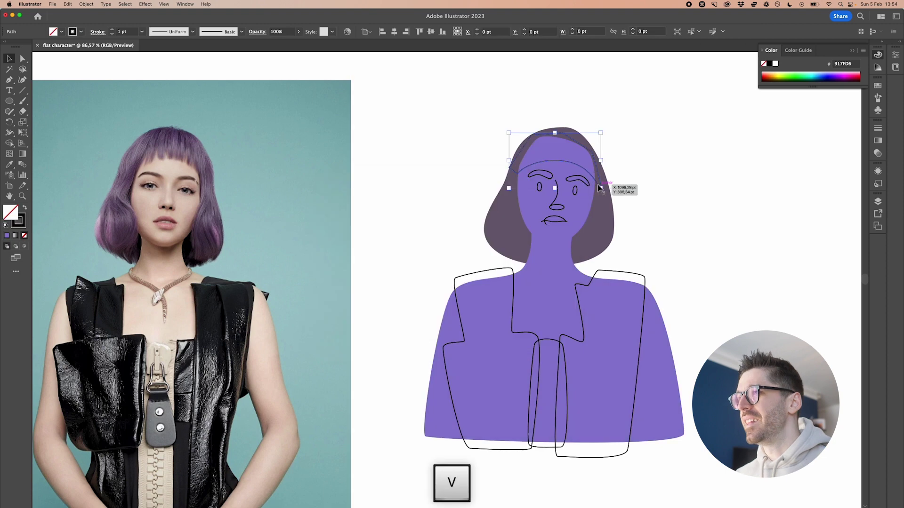
pyautogui.press('i')
pyautogui.click(611, 209)
pyautogui.press('v')
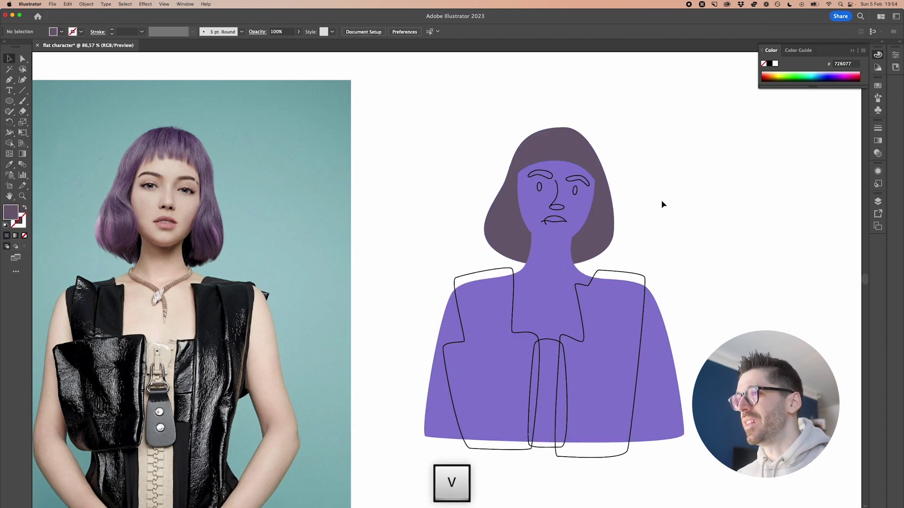
# Send the violet body shape backward so that it lies behind the lips
pyautogui.click(556, 236)
pyautogui.press('super+bracketleft')
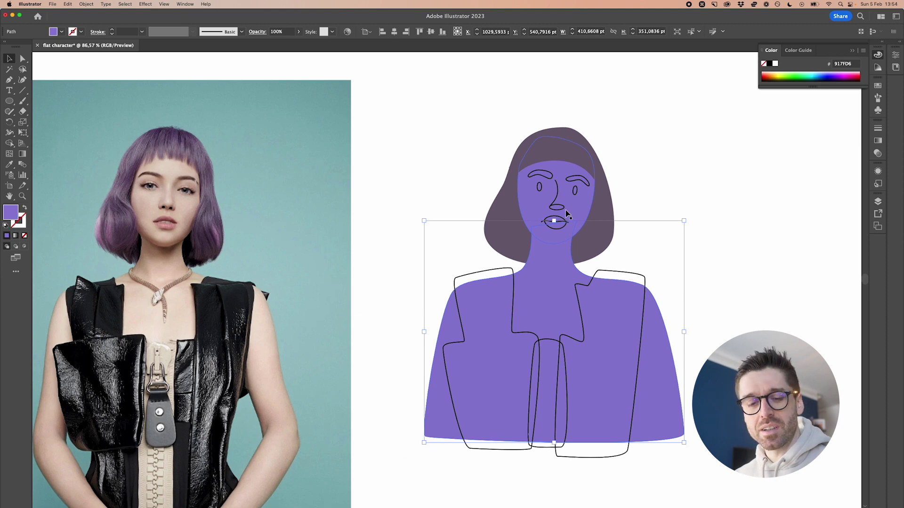
# Fill both vest panels with solid near-black and no stroke
pyautogui.click(506, 274)
pyautogui.keyDown('shift'); pyautogui.click(625, 271); pyautogui.keyUp('shift')
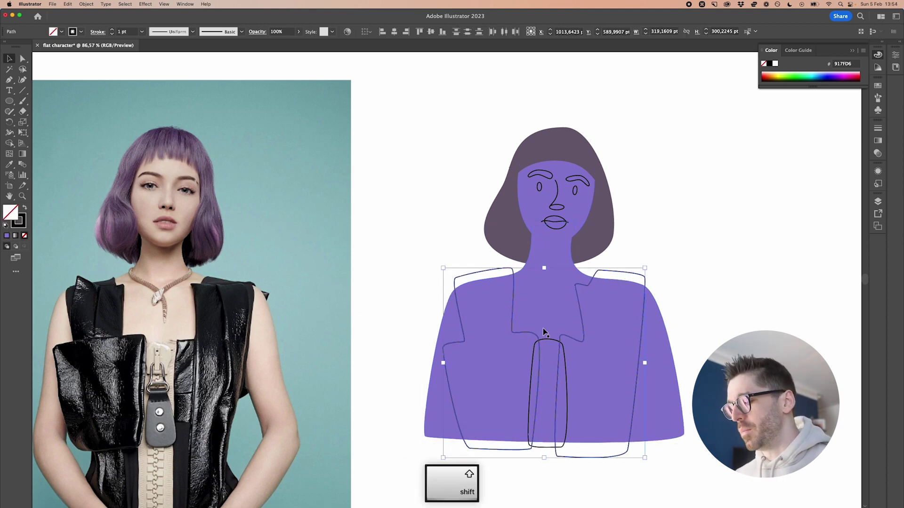
pyautogui.hotkey('shift', 'x')
pyautogui.press('v')
# Fill the central zip strip with beige sampled from the zip in the photo
pyautogui.click(553, 343)
pyautogui.press('i')
pyautogui.click(171, 472)
pyautogui.press('v')
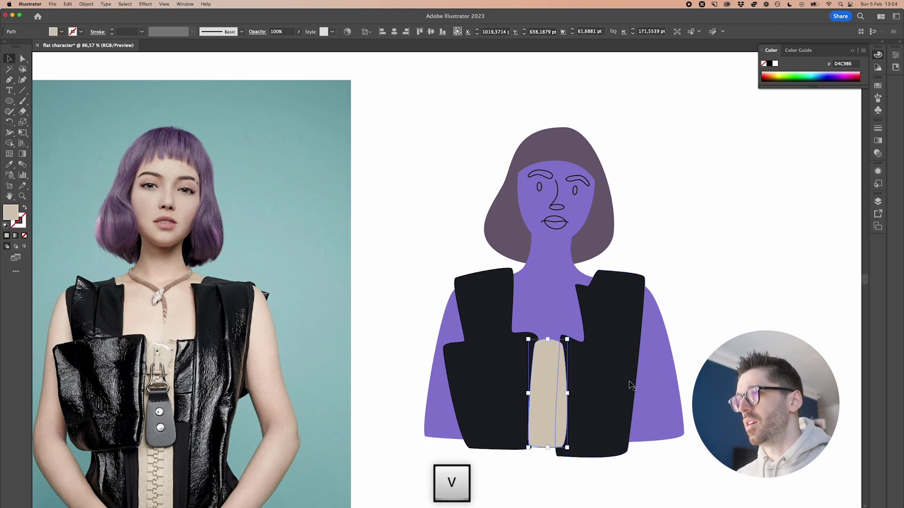
# Fill both eyebrows with the near-black colour sampled from the left vest panel
pyautogui.scroll(3, 564, 154)
pyautogui.scroll(1, 564, 154)
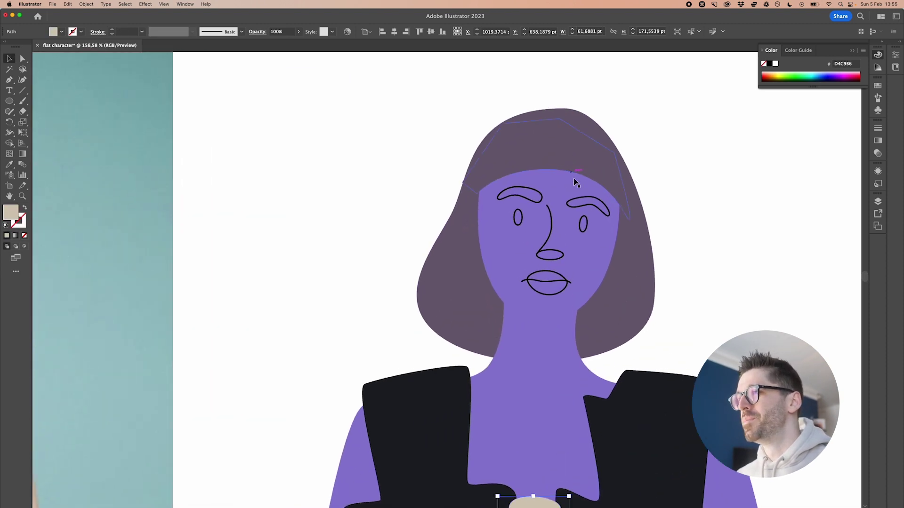
pyautogui.click(540, 196)
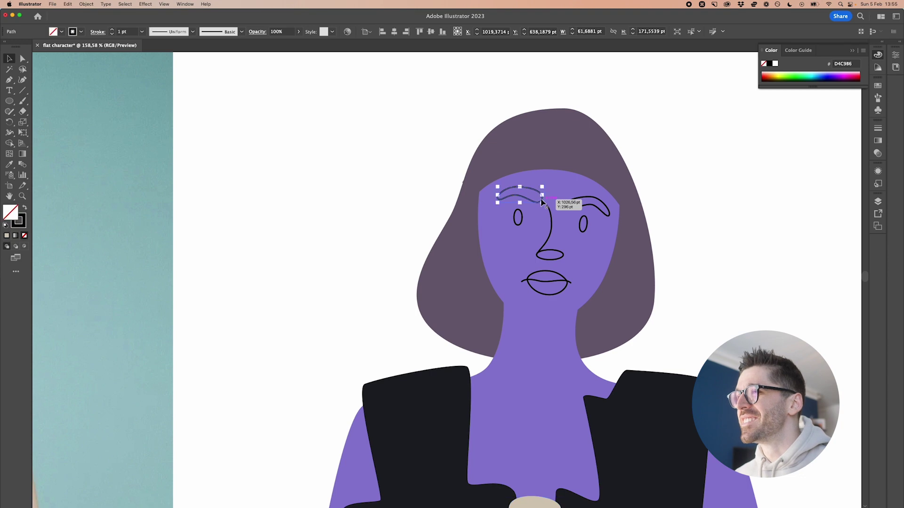
pyautogui.keyDown('shift'); pyautogui.click(575, 203); pyautogui.keyUp('shift')
pyautogui.press('i')
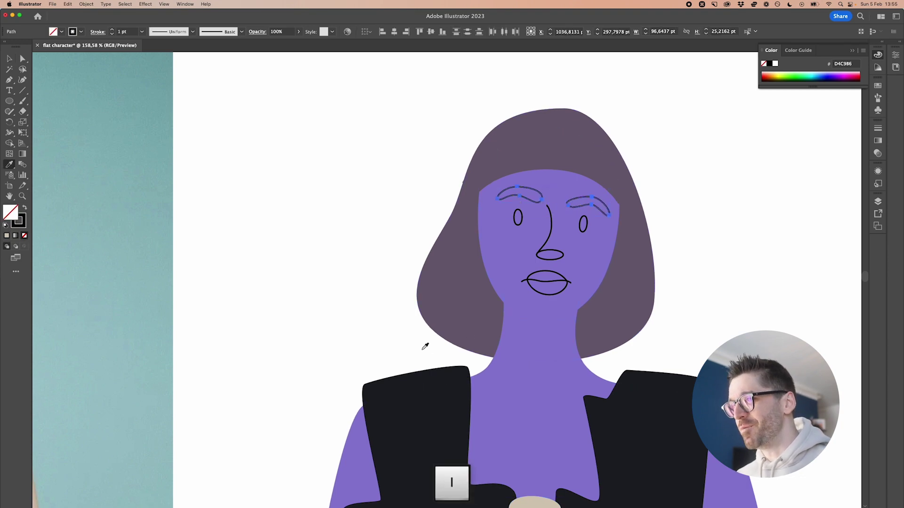
pyautogui.click(433, 383)
pyautogui.press('v')
# Fill both eye ovals with near-black 1A1F22 sampled from the vest
pyautogui.click(518, 219)
pyautogui.keyDown('shift'); pyautogui.click(583, 224); pyautogui.keyUp('shift')
pyautogui.press('i')
pyautogui.click(423, 415)
pyautogui.press('v')
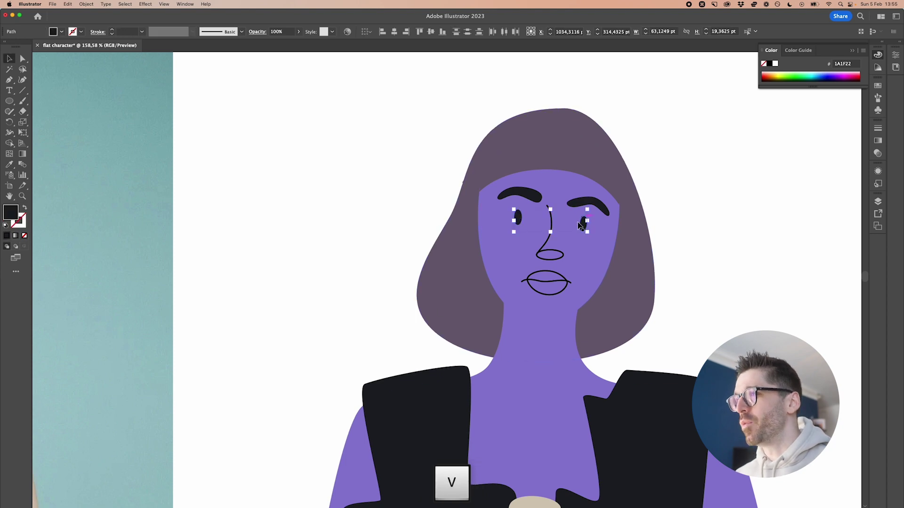
# Set the nose outline, nostril oval and mouth line to a 3 pt stroke with round caps and round corners
pyautogui.click(545, 246)
pyautogui.keyDown('shift'); pyautogui.click(562, 257); pyautogui.keyUp('shift')
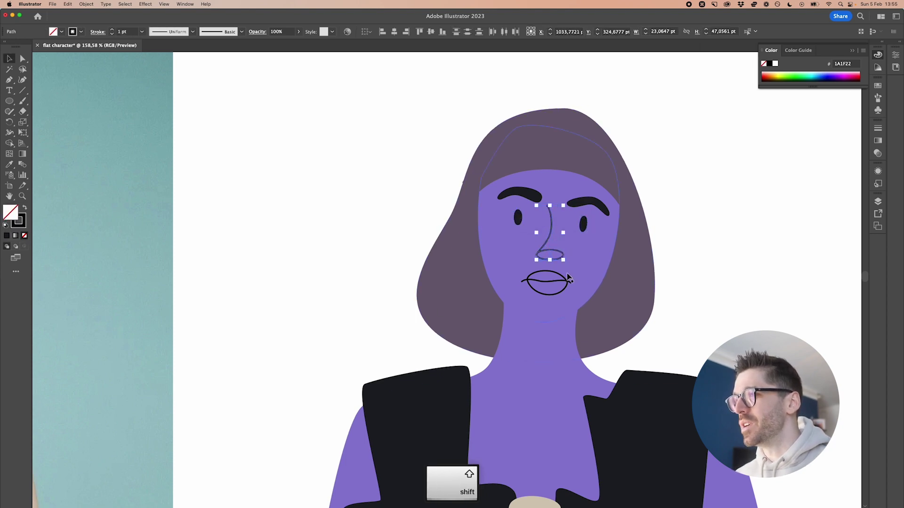
pyautogui.keyDown('shift'); pyautogui.click(570, 284); pyautogui.keyUp('shift')
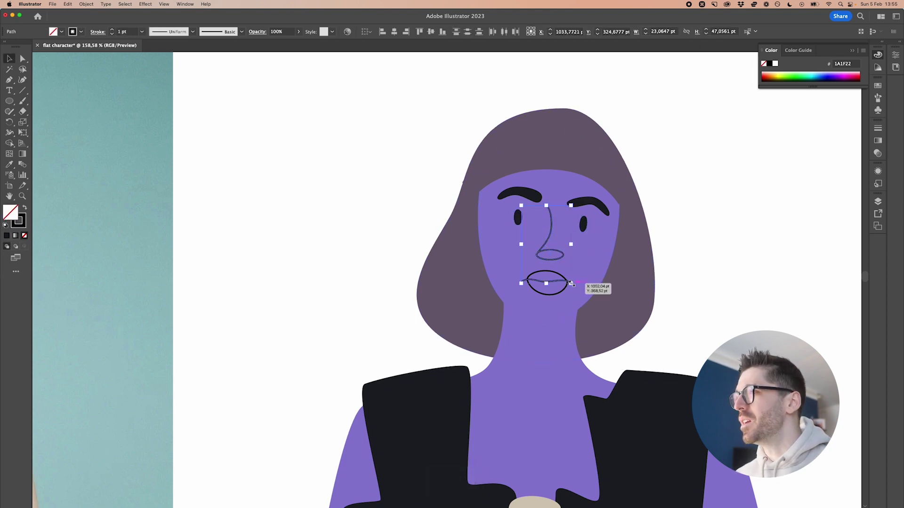
pyautogui.click(877, 131)
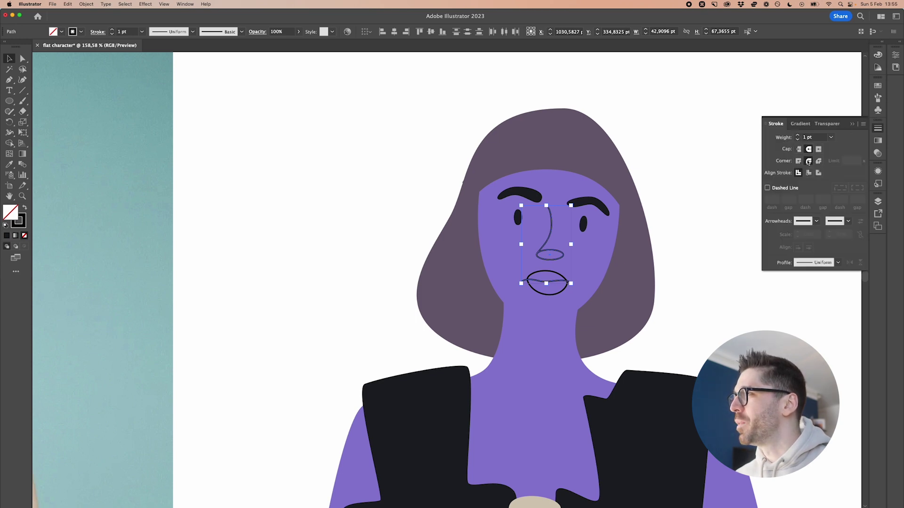
pyautogui.click(798, 136)
pyautogui.click(798, 136)
pyautogui.click(798, 141)
# Fill the lips oval with bright magenta-pink and no stroke, and place it behind the mouth line
pyautogui.click(553, 296)
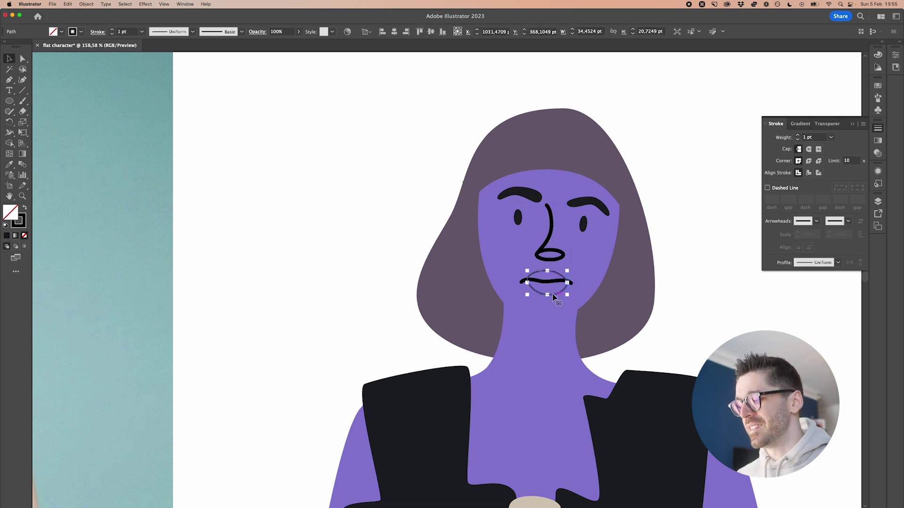
pyautogui.press('i')
pyautogui.click(554, 328)
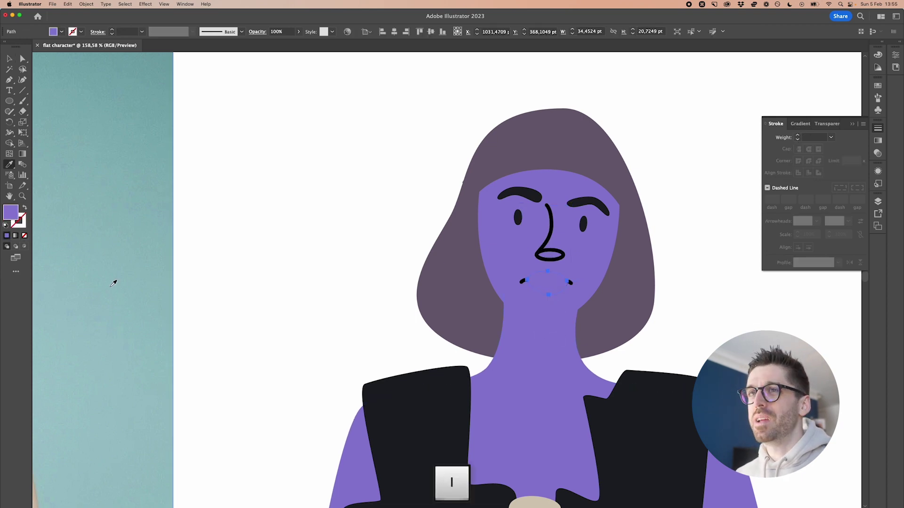
pyautogui.doubleClick(10, 218)
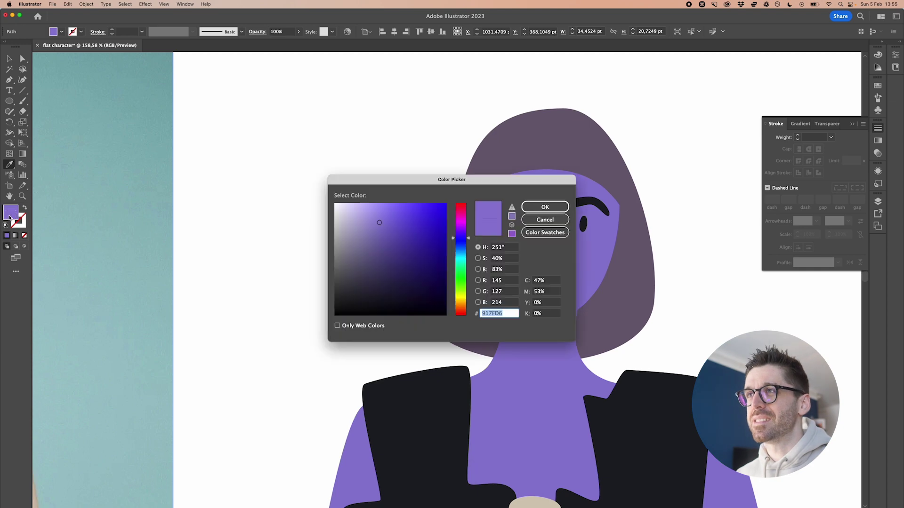
pyautogui.click(464, 215)
pyautogui.moveTo(431, 224); pyautogui.dragTo(429, 209)
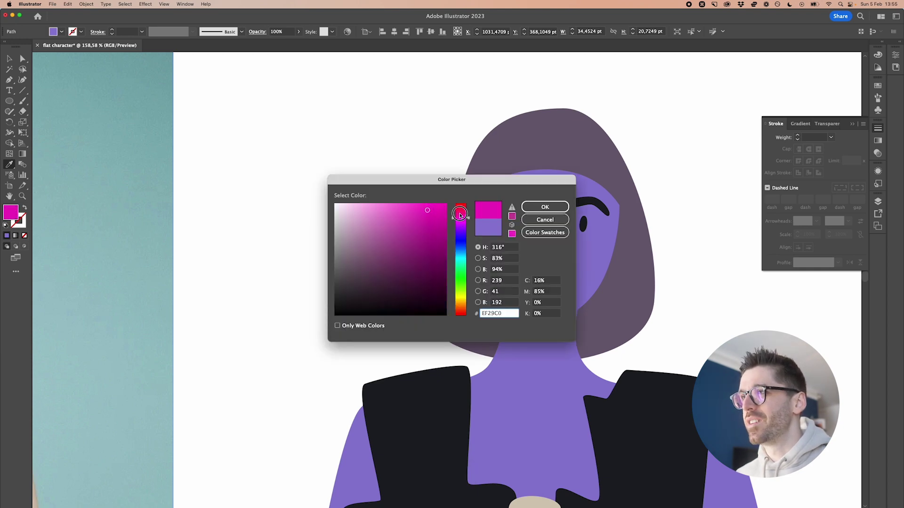
pyautogui.click(543, 206)
pyautogui.press('v')
pyautogui.press('super+bracketleft')
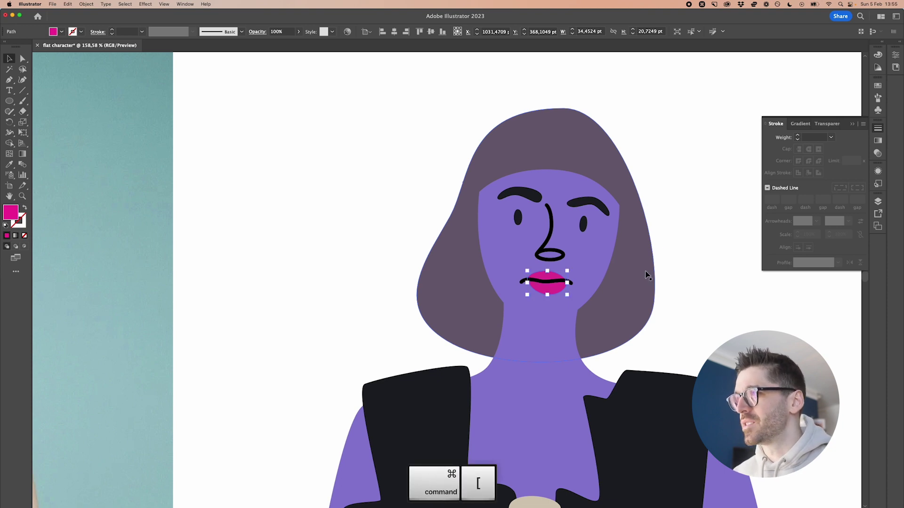
# Draw a curved chin and jaw line below the mouth with the nose line's 3 pt black stroke
pyautogui.click(549, 240)
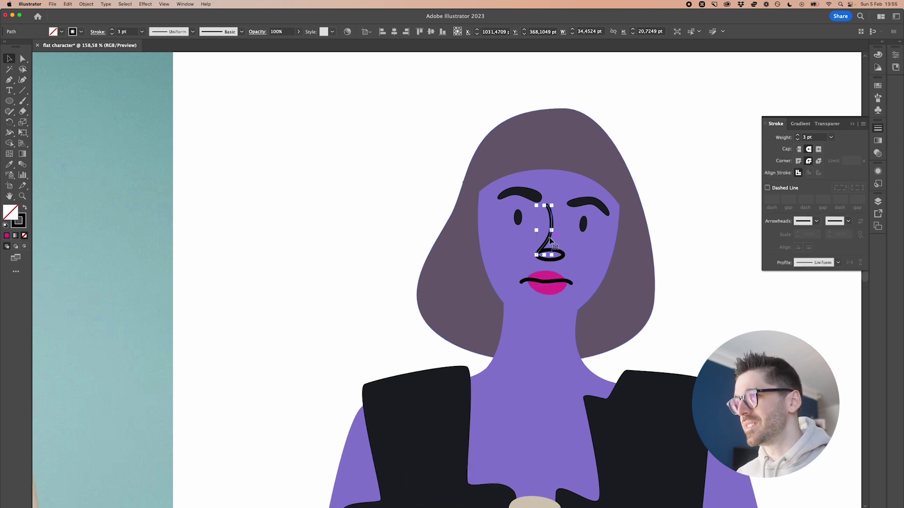
pyautogui.press('p')
pyautogui.click(521, 310)
pyautogui.moveTo(592, 295); pyautogui.dragTo(619, 257)
pyautogui.press('v')
# Draw a wider closed hair shape around the head with a wavy lower edge, using the existing hair's mauve fill
pyautogui.click(631, 289)
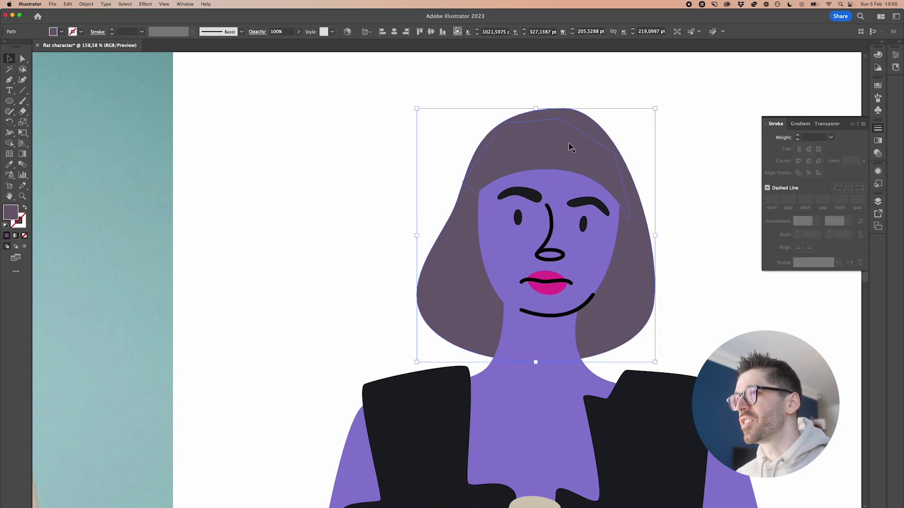
pyautogui.click(672, 211)
pyautogui.press('p')
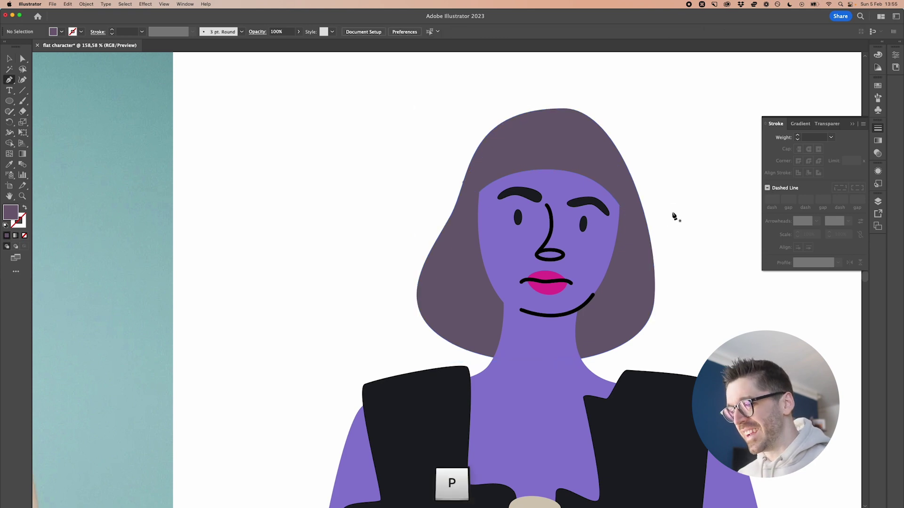
pyautogui.moveTo(554, 102); pyautogui.dragTo(504, 102)
pyautogui.moveTo(457, 174); pyautogui.dragTo(455, 230)
pyautogui.moveTo(399, 295); pyautogui.dragTo(470, 300)
pyautogui.moveTo(484, 335); pyautogui.dragTo(486, 351)
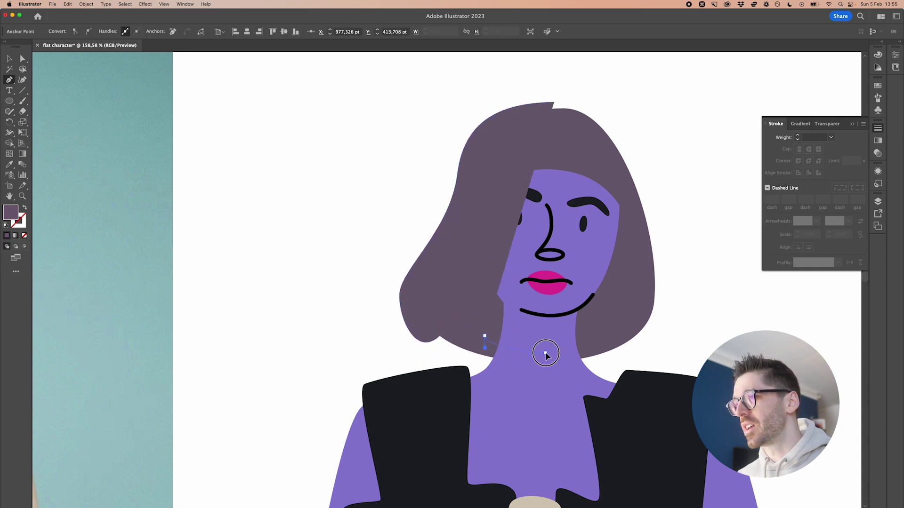
pyautogui.moveTo(545, 354); pyautogui.dragTo(568, 330)
pyautogui.moveTo(615, 348); pyautogui.dragTo(617, 351)
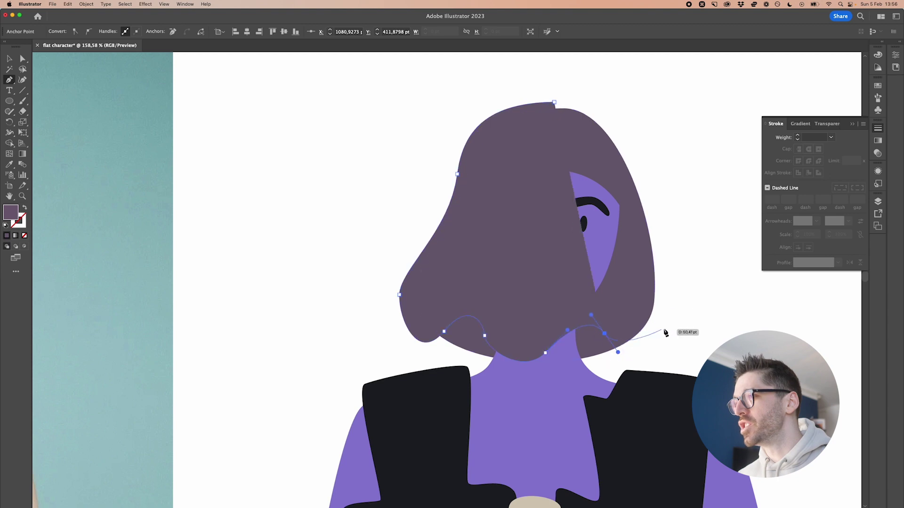
pyautogui.moveTo(671, 307); pyautogui.dragTo(664, 264)
pyautogui.moveTo(639, 197); pyautogui.dragTo(632, 156)
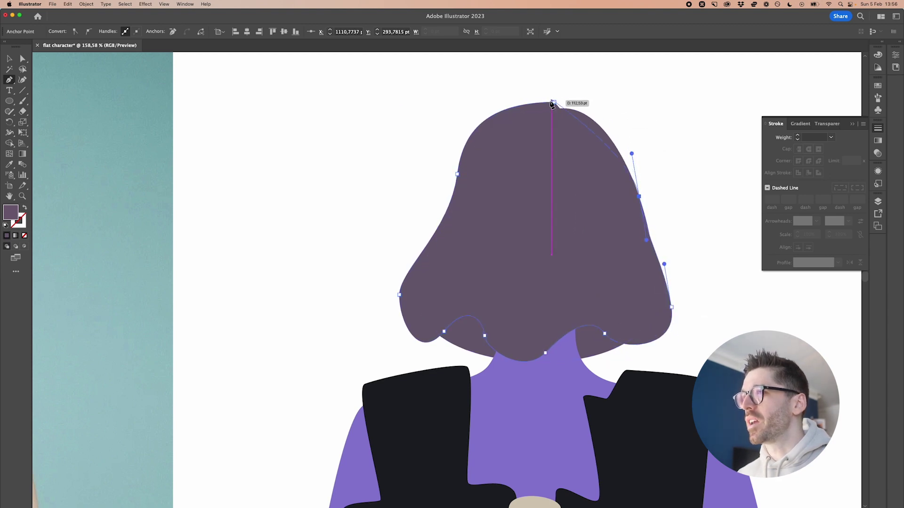
pyautogui.moveTo(556, 103); pyautogui.dragTo(494, 100)
pyautogui.press('v')
pyautogui.moveTo(671, 103); pyautogui.dragTo(670, 104)
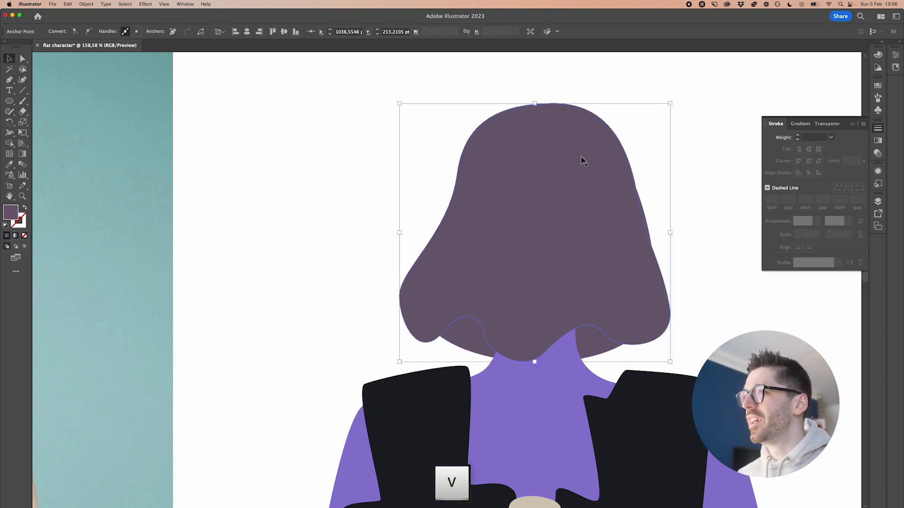
# Send the new hair shape to the back and delete the old hair shape
pyautogui.rightClick(597, 155)
pyautogui.moveTo(639, 326)
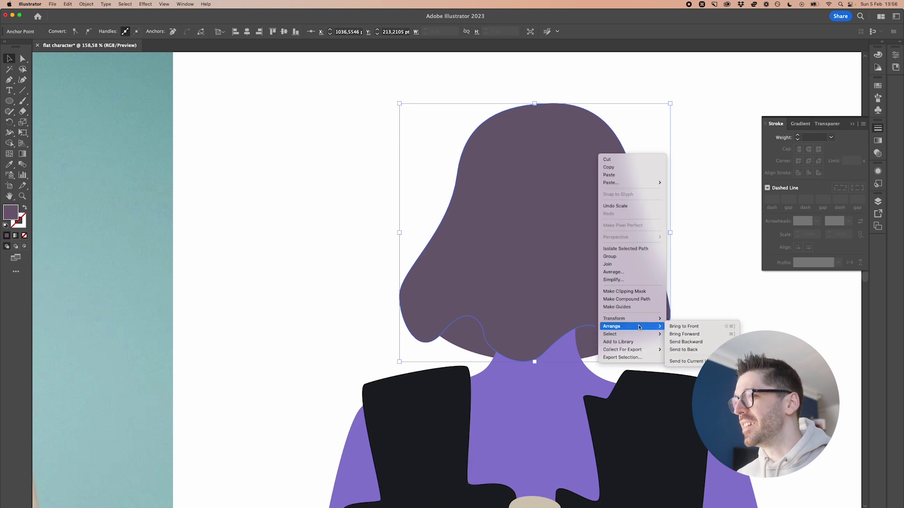
pyautogui.click(704, 351)
pyautogui.press('BackSpace')
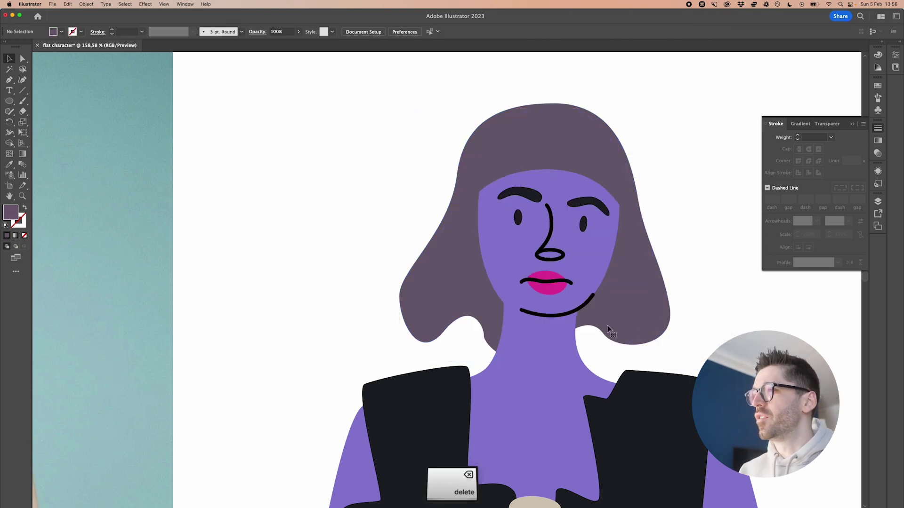
# Fill the hair shape with the near-black sampled from the vest, and give the fringe the same colour
pyautogui.click(634, 318)
pyautogui.press('i')
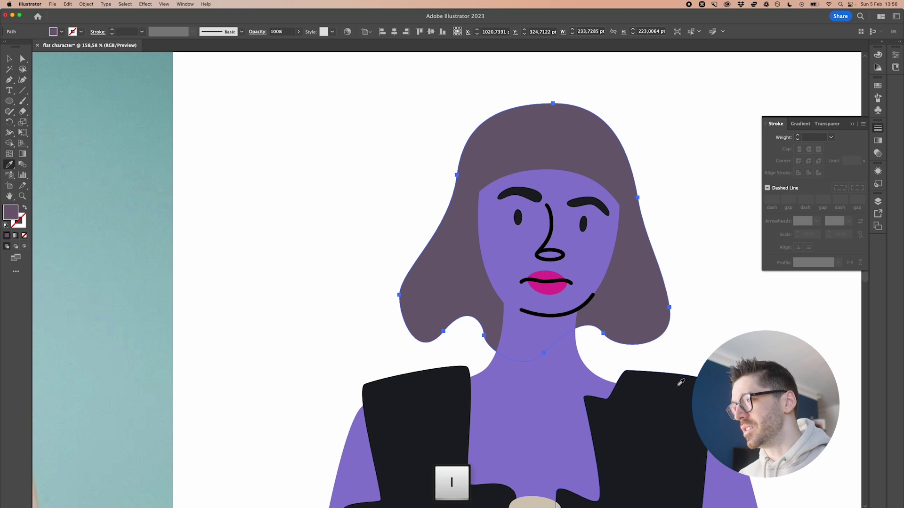
pyautogui.click(682, 377)
pyautogui.press('v')
pyautogui.click(563, 163)
pyautogui.press('i')
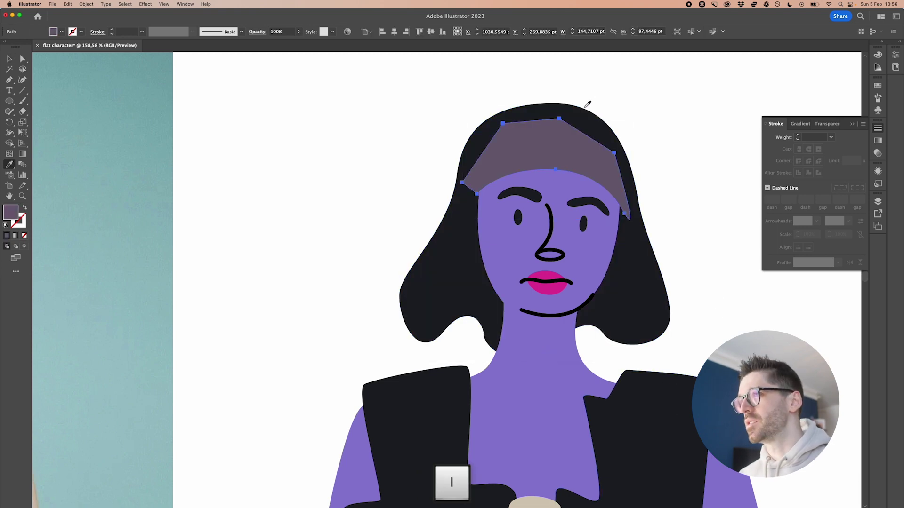
pyautogui.click(585, 118)
pyautogui.press('v')
pyautogui.click(665, 131)
# Draw a new near-black fringe across the forehead with four narrow pointed gaps, closing it over the crown
pyautogui.press('super+0')
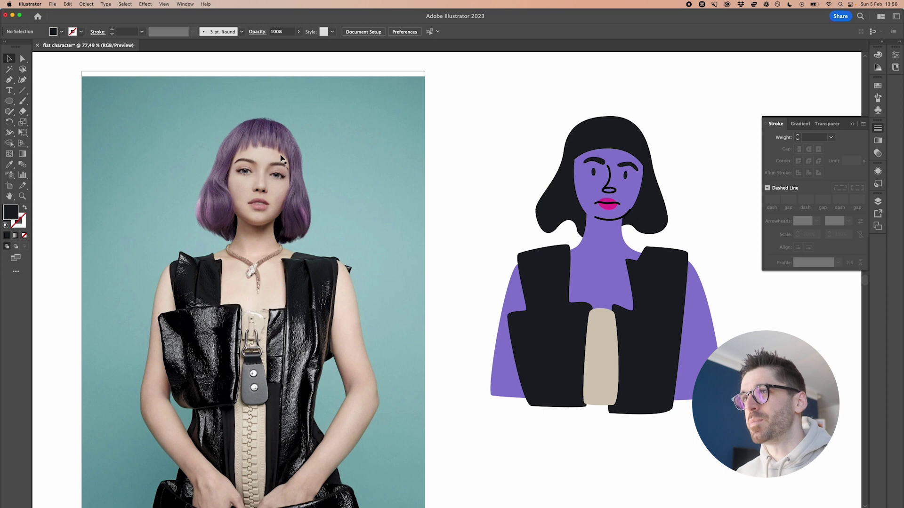
pyautogui.scroll(5, 623, 142)
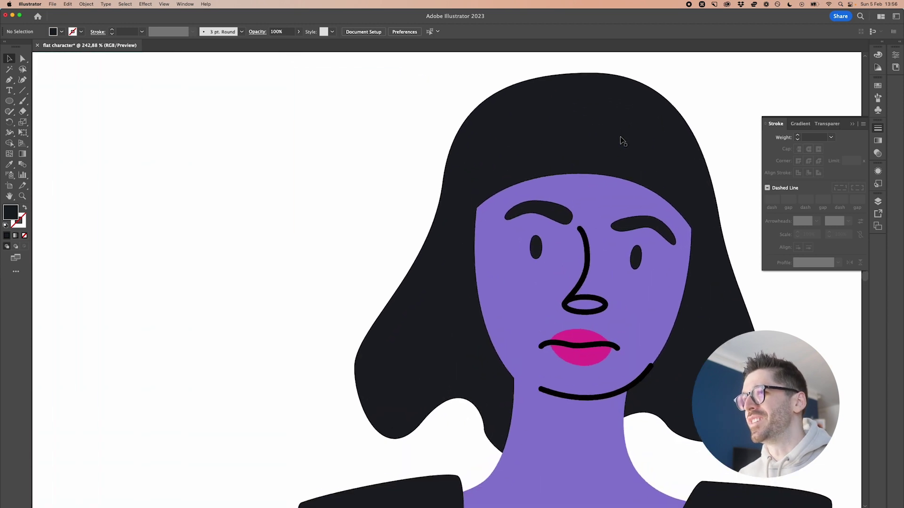
pyautogui.press('p')
pyautogui.click(453, 202)
pyautogui.moveTo(501, 180); pyautogui.dragTo(525, 182)
pyautogui.moveTo(524, 132); pyautogui.dragTo(533, 132)
pyautogui.moveTo(531, 188); pyautogui.dragTo(538, 187)
pyautogui.click(555, 185)
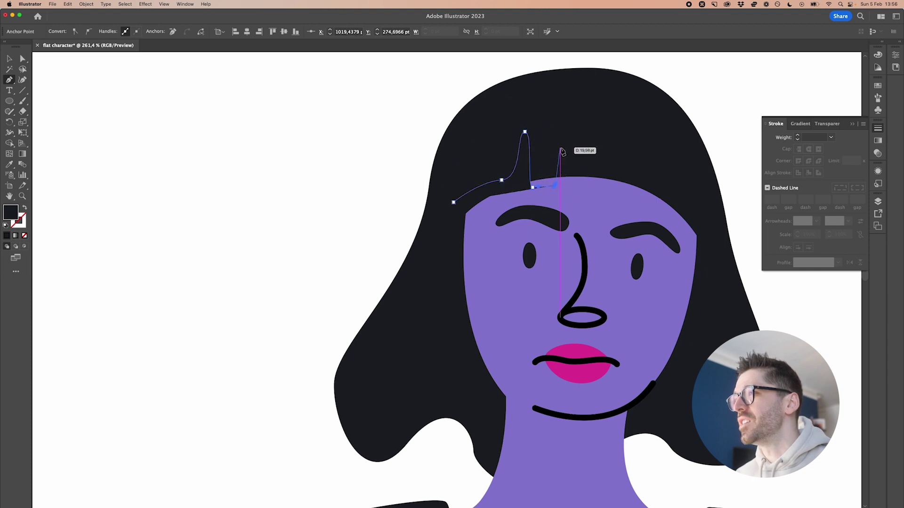
pyautogui.moveTo(560, 147); pyautogui.dragTo(570, 144)
pyautogui.moveTo(567, 187); pyautogui.dragTo(572, 188)
pyautogui.moveTo(637, 194); pyautogui.dragTo(642, 196)
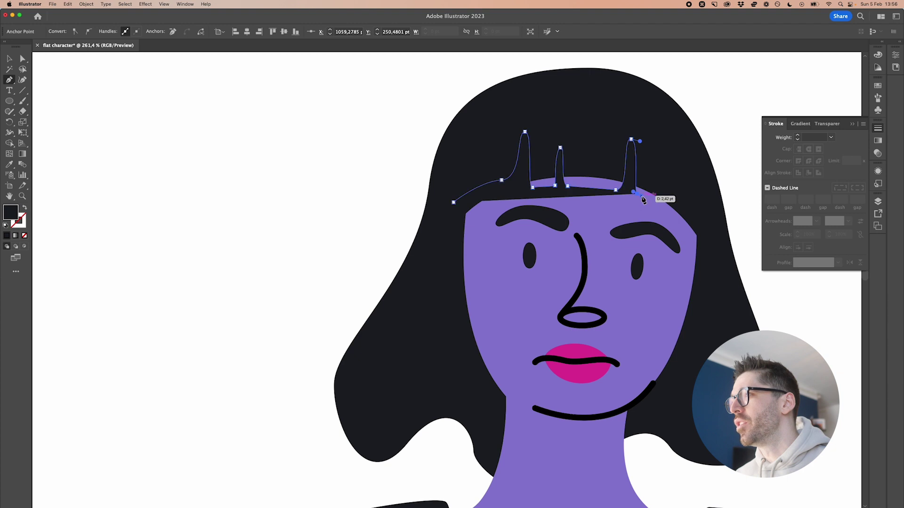
pyautogui.click(660, 206)
pyautogui.moveTo(674, 178); pyautogui.dragTo(684, 178)
pyautogui.click(680, 213)
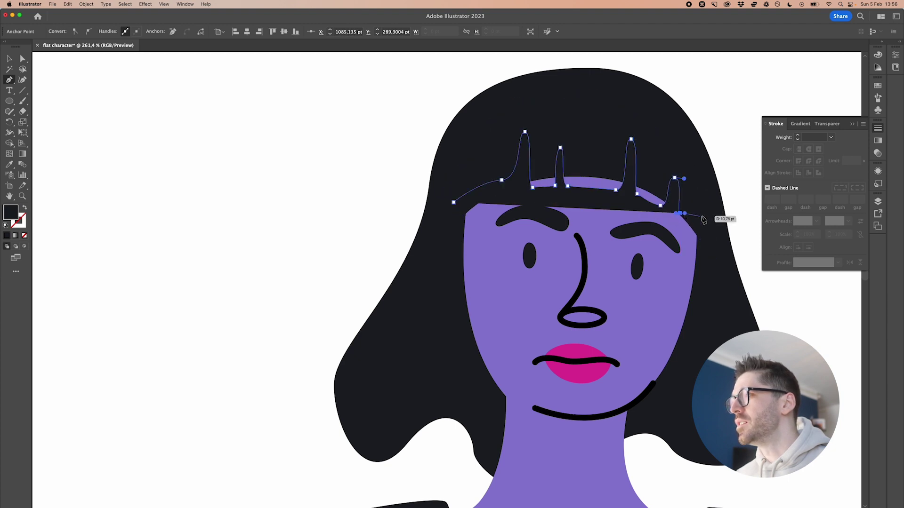
pyautogui.click(706, 213)
pyautogui.click(703, 168)
pyautogui.moveTo(643, 92); pyautogui.dragTo(605, 83)
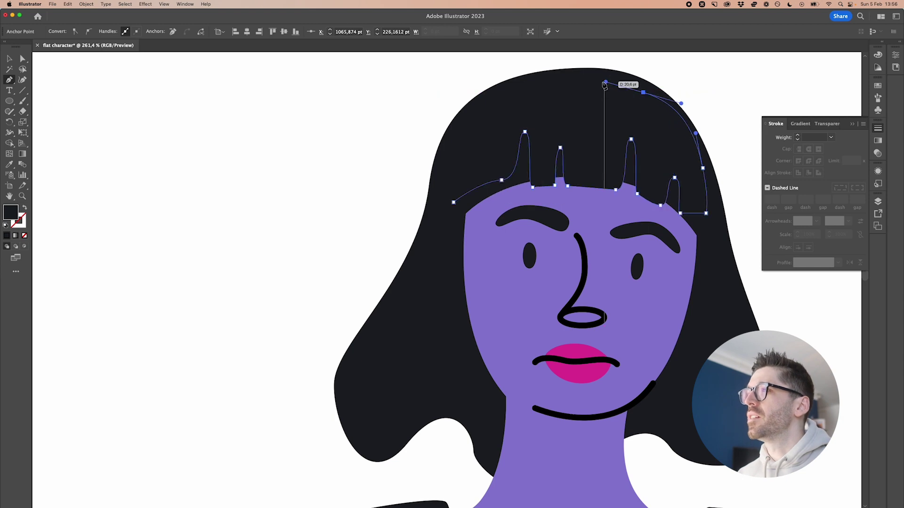
pyautogui.moveTo(516, 87); pyautogui.dragTo(476, 108)
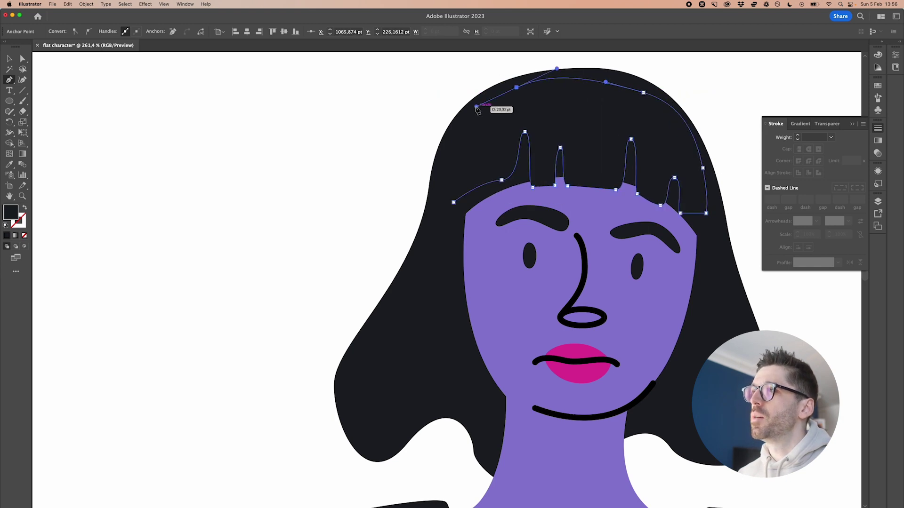
# Delete the old fringe shape underneath the new one
pyautogui.press('v')
pyautogui.click(467, 211)
pyautogui.press('Delete')
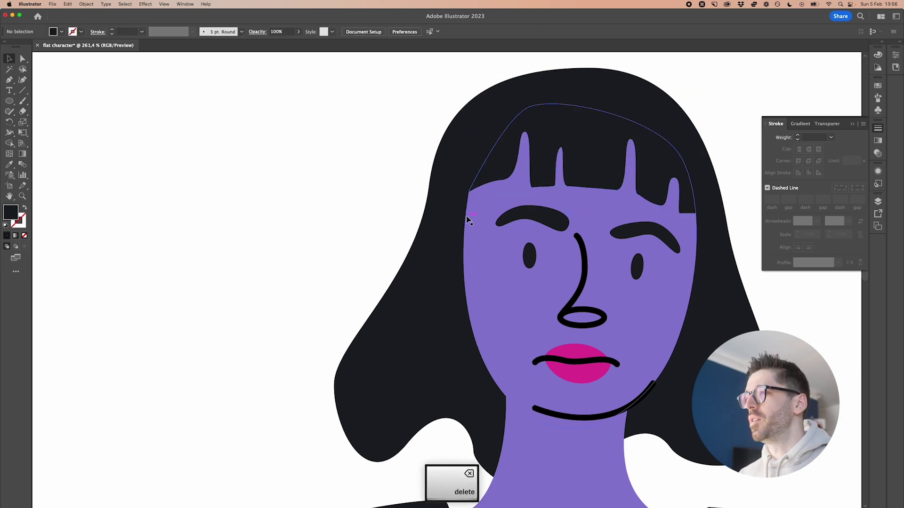
pyautogui.scroll(-10, 466, 215)
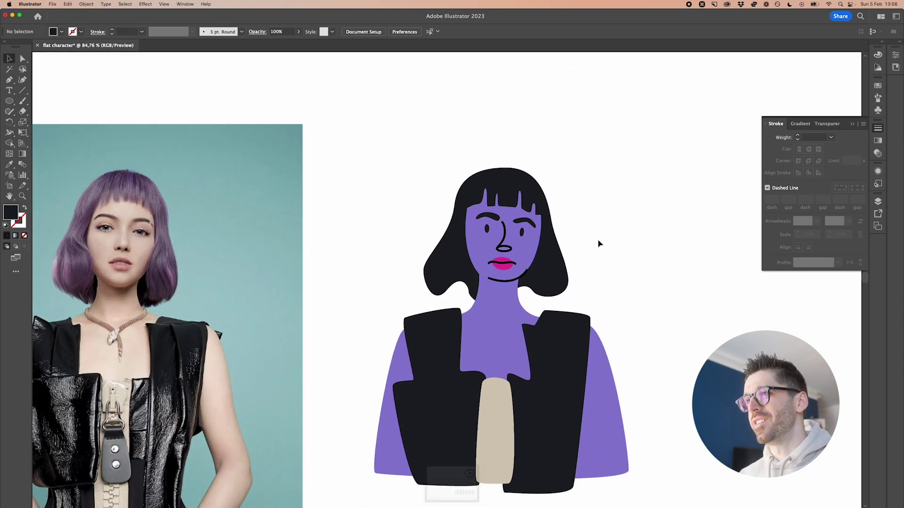
# Draw a rounded ear about 40 by 43 pt at the face's left edge with the Curvature tool, filled with the skin's purple
pyautogui.scroll(5, 489, 205)
pyautogui.click(466, 192)
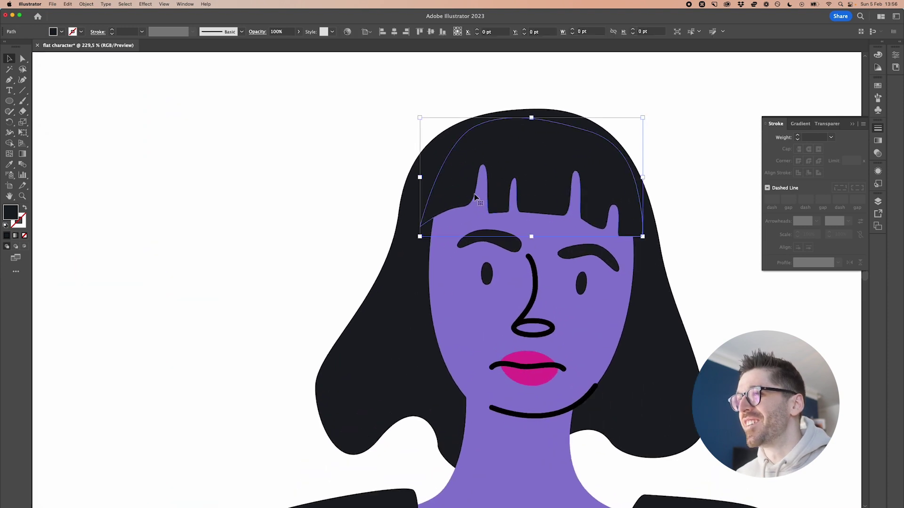
pyautogui.click(23, 80)
pyautogui.click(449, 305)
pyautogui.click(405, 292)
pyautogui.click(406, 356)
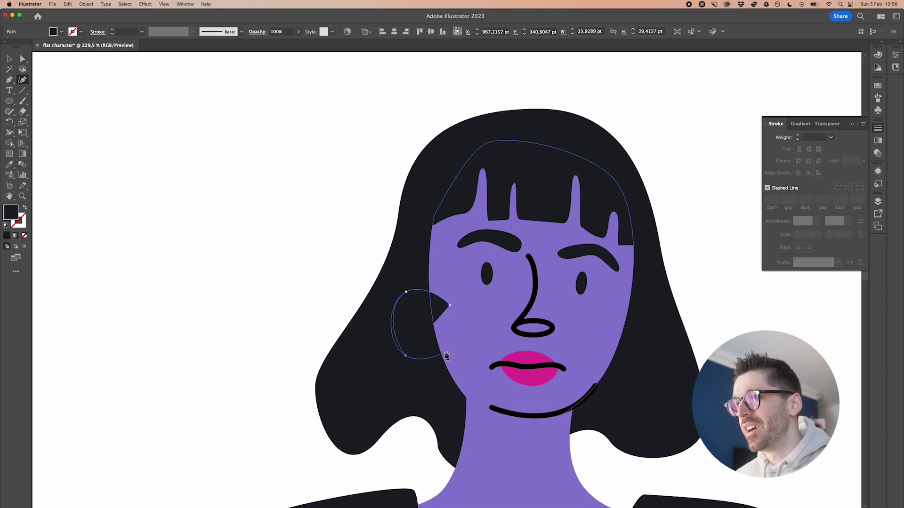
pyautogui.click(450, 306)
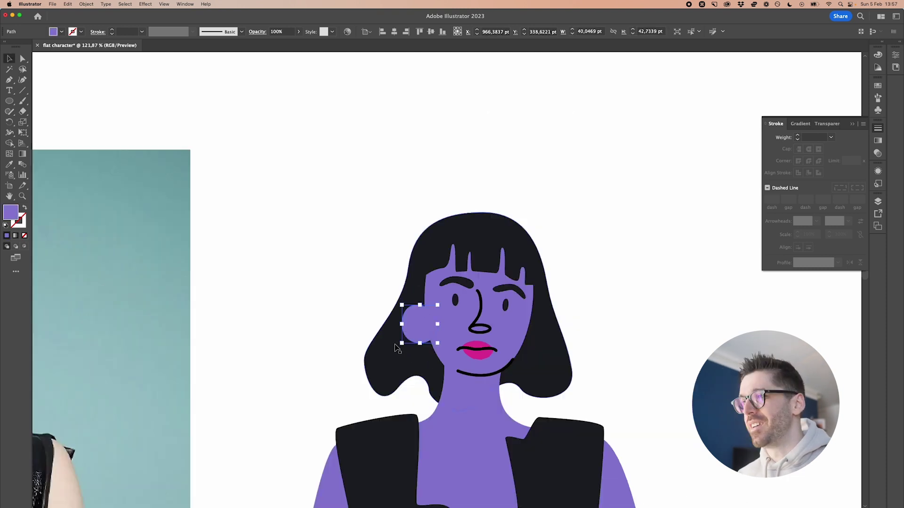
# Reshape the mouth line by adjusting its anchors and handles so both corners curve upward
pyautogui.scroll(5, 485, 348)
pyautogui.press('a')
pyautogui.click(517, 356)
pyautogui.moveTo(518, 359)
pyautogui.mouseDown()
pyautogui.moveTo(526, 351)
pyautogui.moveTo(513, 351)
pyautogui.moveTo(514, 362)
pyautogui.mouseUp()
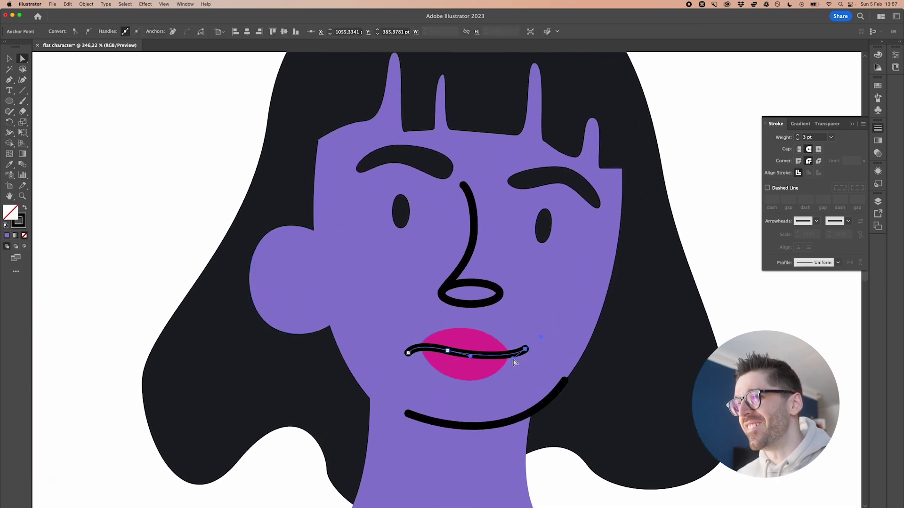
pyautogui.moveTo(407, 353); pyautogui.dragTo(466, 355)
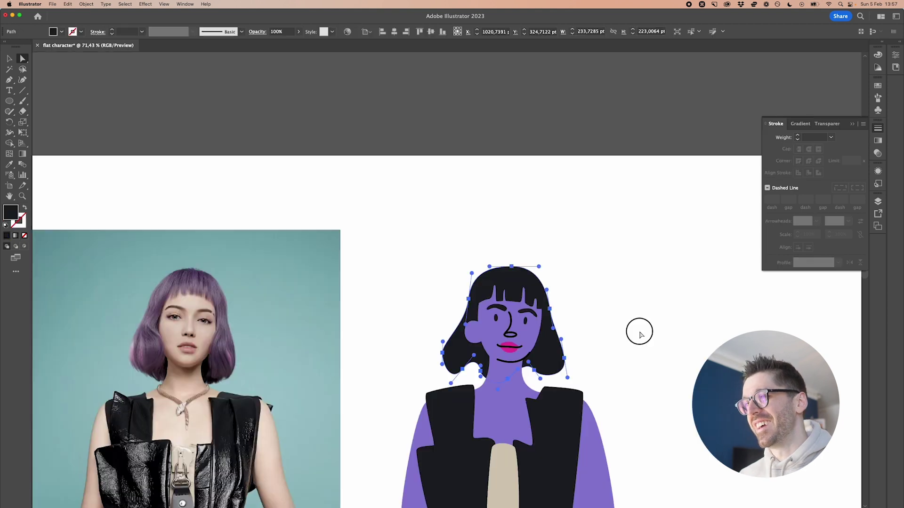
pyautogui.click(639, 332)
# Duplicate the left ear, flip the copy horizontally and place it at the face's right edge
pyautogui.scroll(5, 538, 359)
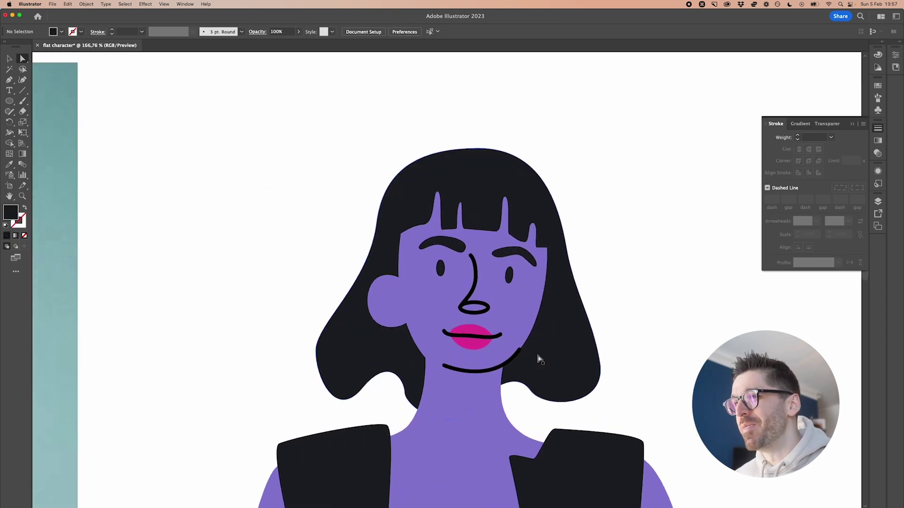
pyautogui.press('v')
pyautogui.click(392, 303)
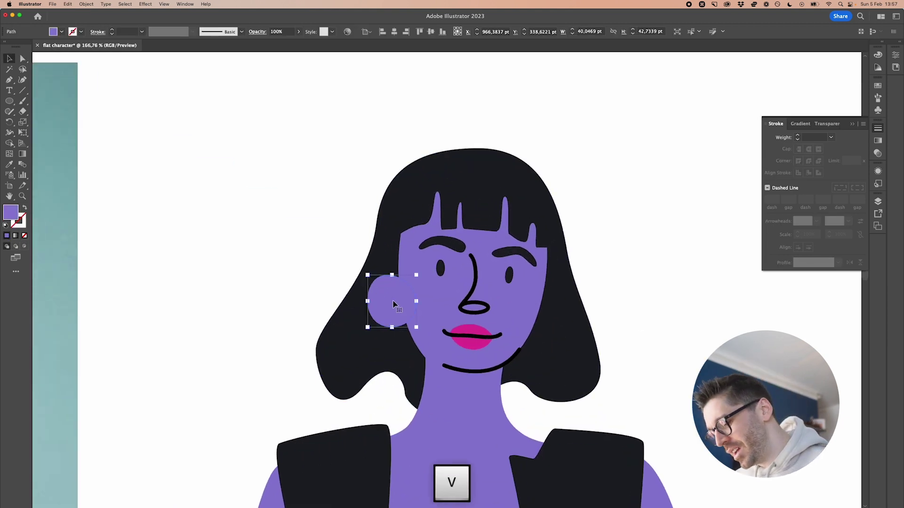
pyautogui.moveTo(395, 305); pyautogui.dragTo(510, 279)
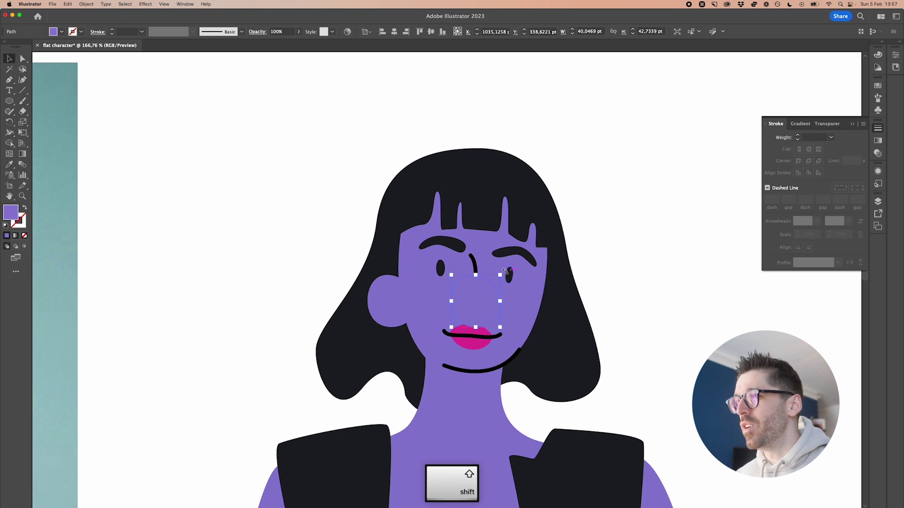
pyautogui.moveTo(468, 303); pyautogui.dragTo(543, 310)
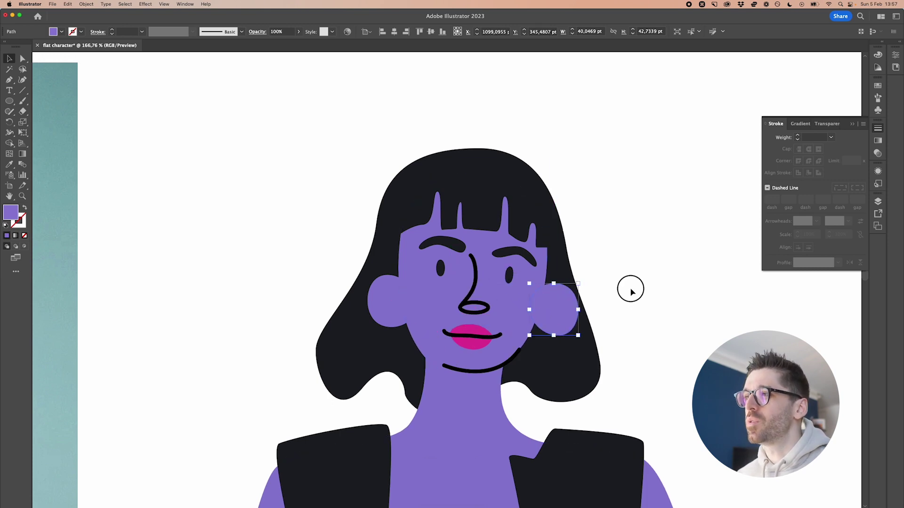
# Reshape the hair's right outline by its anchors and handles so it bulges outward around the right ear
pyautogui.scroll(-3, 626, 312)
pyautogui.scroll(3, 624, 312)
pyautogui.press('a')
pyautogui.click(606, 312)
pyautogui.moveTo(618, 306); pyautogui.dragTo(629, 300)
pyautogui.moveTo(623, 262); pyautogui.dragTo(621, 215)
pyautogui.click(663, 280)
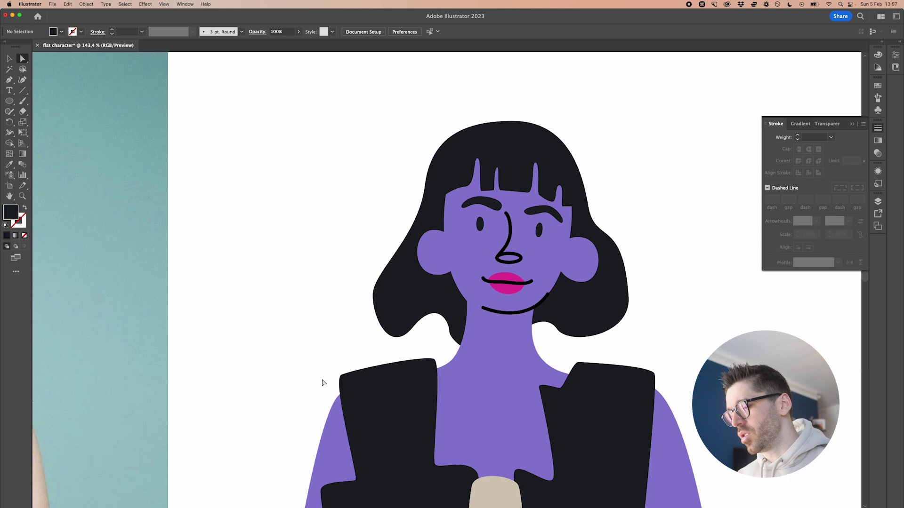
# Draw a closed wavy shape about 251 by 84 pt across the lower hair with the Pen tool, extending below the existing hair ends
pyautogui.press('p')
pyautogui.moveTo(386, 265); pyautogui.dragTo(363, 295)
pyautogui.moveTo(382, 351); pyautogui.dragTo(452, 346)
pyautogui.click(508, 348)
pyautogui.moveTo(556, 345); pyautogui.dragTo(568, 354)
pyautogui.moveTo(629, 309); pyautogui.dragTo(627, 251)
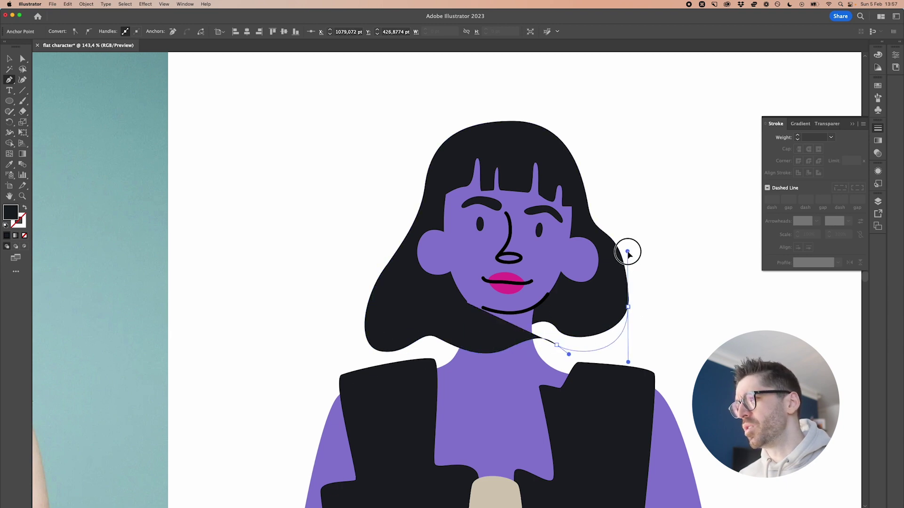
pyautogui.click(507, 281)
pyautogui.click(391, 267)
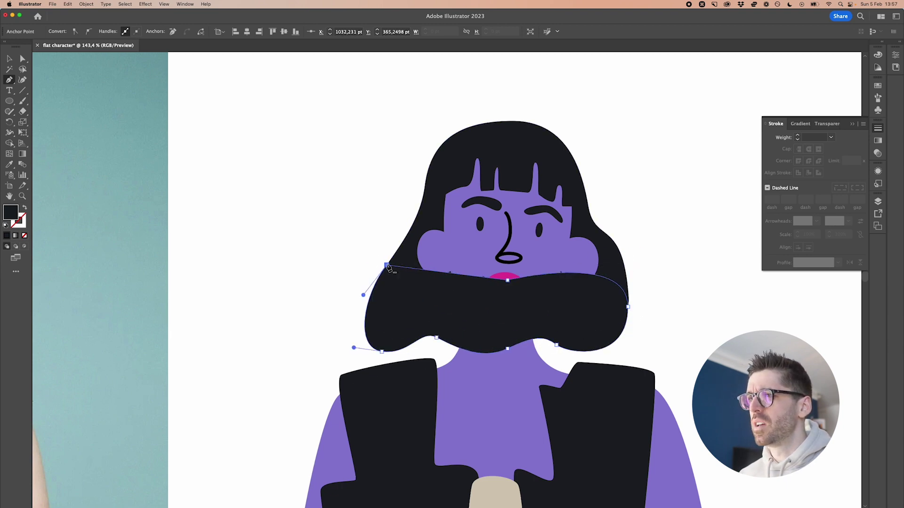
# Send the new wavy hair shape to the back and fill it with the lips' pink
pyautogui.press('v')
pyautogui.rightClick(464, 297)
pyautogui.moveTo(499, 471)
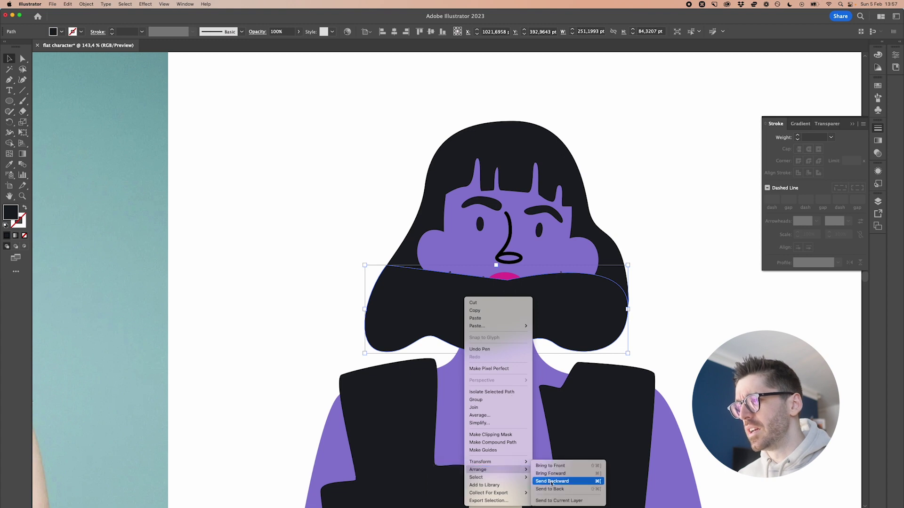
pyautogui.click(562, 487)
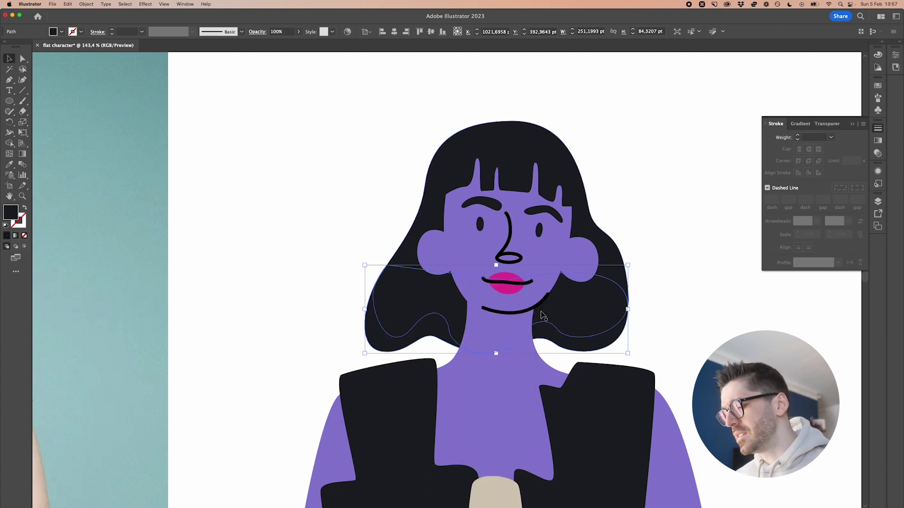
pyautogui.press('i')
pyautogui.click(508, 289)
pyautogui.press('v')
pyautogui.click(710, 325)
# Smooth the dark hair's right outline into one continuous slope by adjusting its anchor and handle
pyautogui.press('a')
pyautogui.click(611, 242)
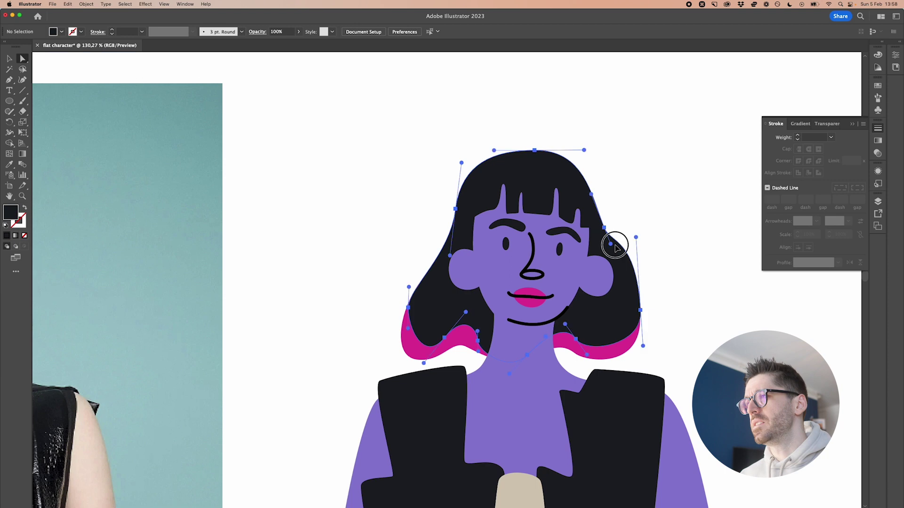
pyautogui.moveTo(636, 238); pyautogui.dragTo(636, 285)
pyautogui.click(664, 289)
# Move the right ear slightly inward toward the face
pyautogui.scroll(-5, 664, 289)
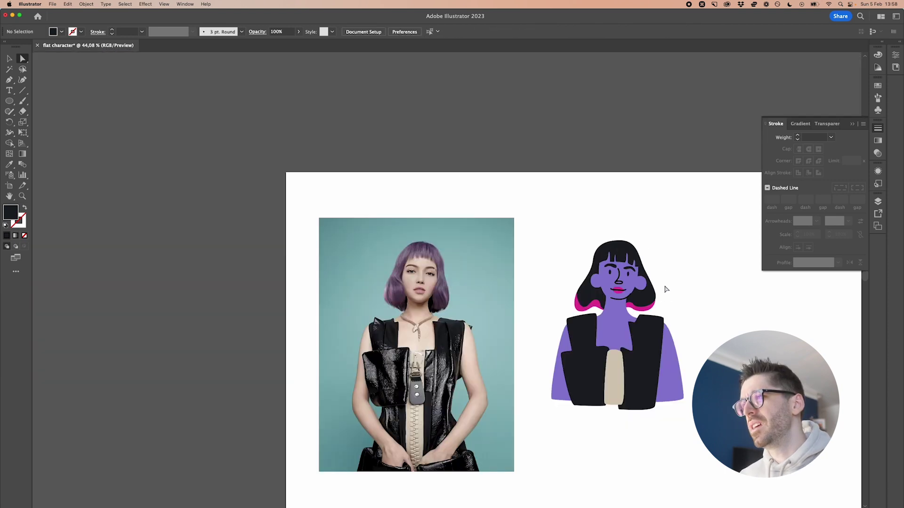
pyautogui.scroll(10, 666, 288)
pyautogui.press('v')
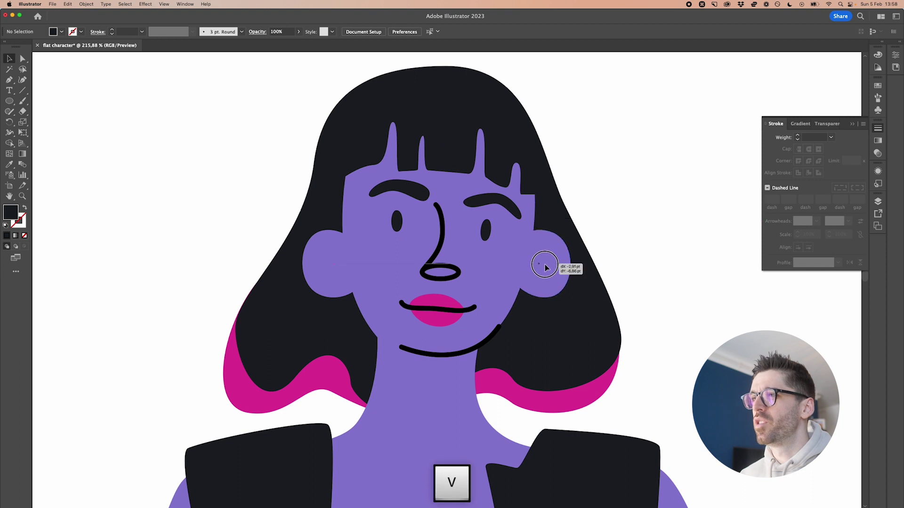
pyautogui.click(544, 266)
pyautogui.rightClick(548, 264)
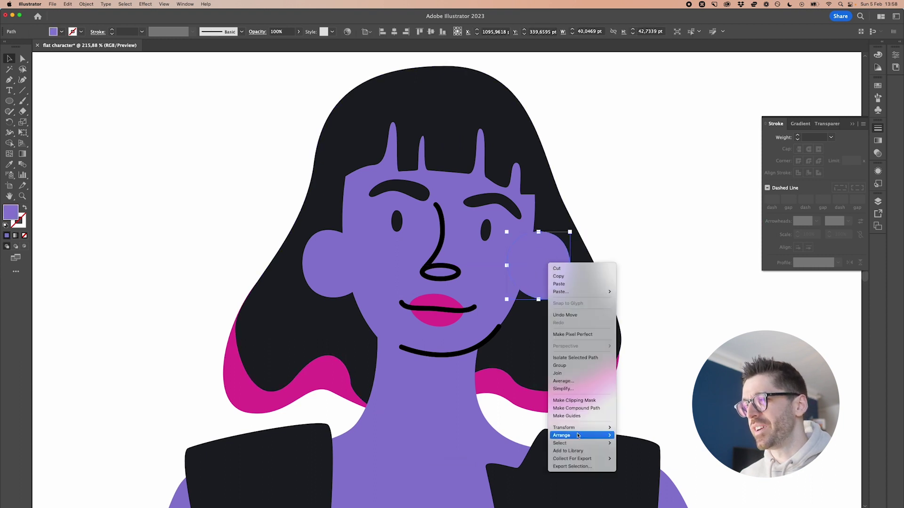
pyautogui.moveTo(581, 428)
# Draw a curved, V-shaped black inner line in each ear with the Pen tool
pyautogui.moveTo(509, 283); pyautogui.dragTo(509, 299)
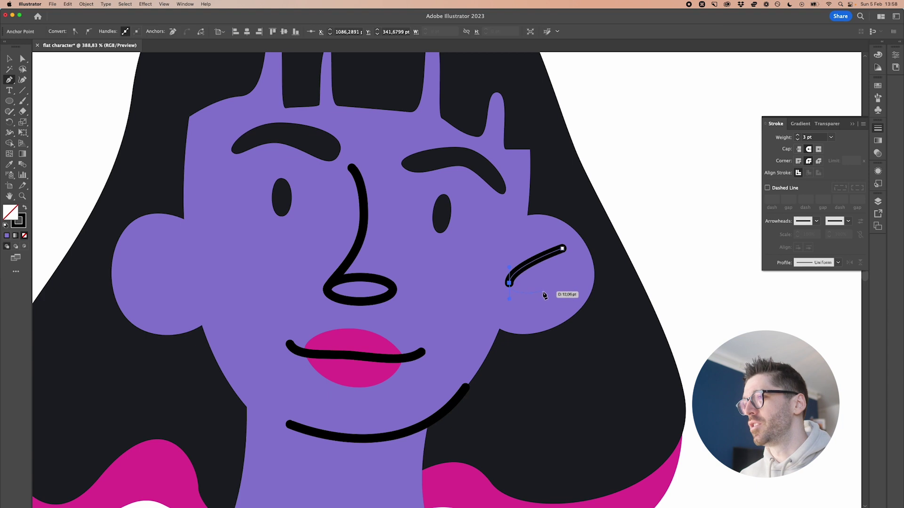
pyautogui.click(544, 296)
pyautogui.press('v')
pyautogui.press('p')
pyautogui.click(139, 243)
pyautogui.moveTo(190, 281); pyautogui.dragTo(190, 291)
pyautogui.click(161, 302)
pyautogui.press('v')
# Shift the left eyebrow slightly outward and raise the right eyebrow and right eye a little
pyautogui.click(343, 242)
pyautogui.scroll(-3, 342, 242)
pyautogui.moveTo(342, 241); pyautogui.dragTo(330, 246)
pyautogui.moveTo(461, 261); pyautogui.dragTo(455, 254)
pyautogui.moveTo(451, 306); pyautogui.dragTo(450, 293)
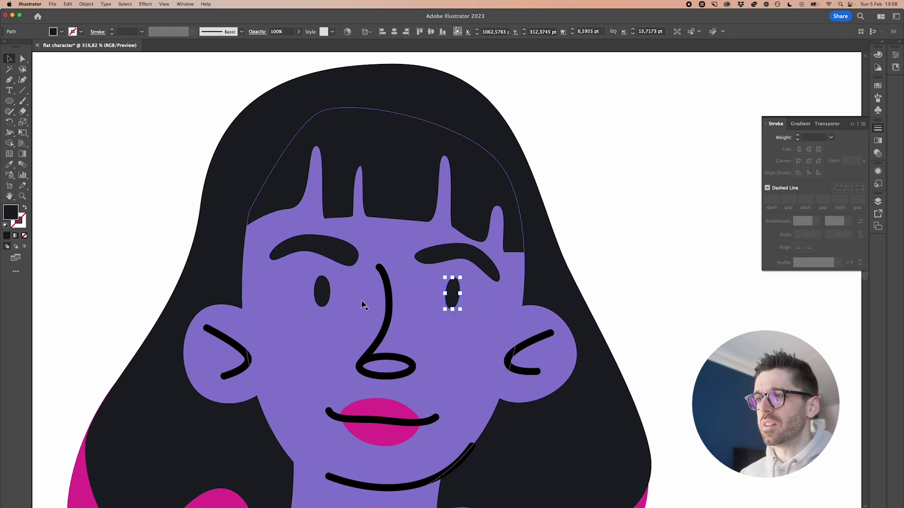
pyautogui.scroll(-5, 430, 327)
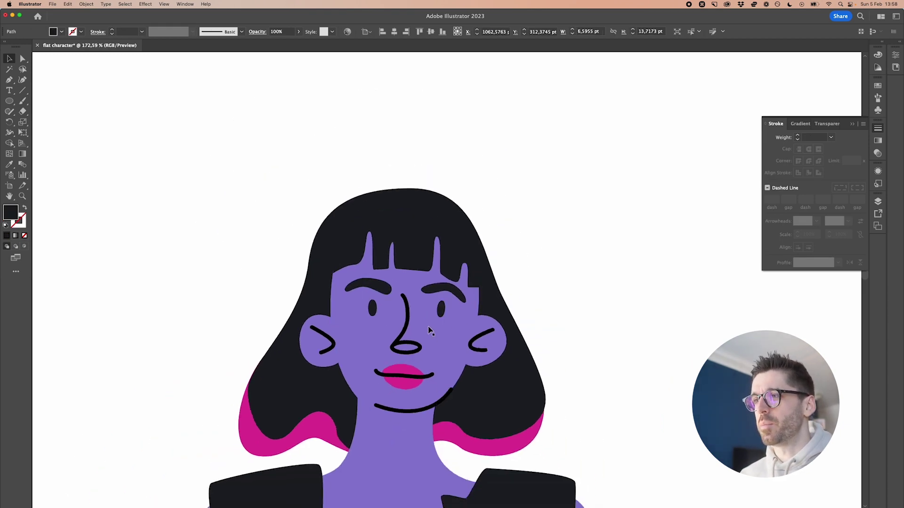
pyautogui.click(594, 305)
# Delete the beige panel between the two vest halves
pyautogui.scroll(-1, 593, 304)
pyautogui.scroll(3, 485, 336)
pyautogui.click(485, 339)
pyautogui.press('BackSpace')
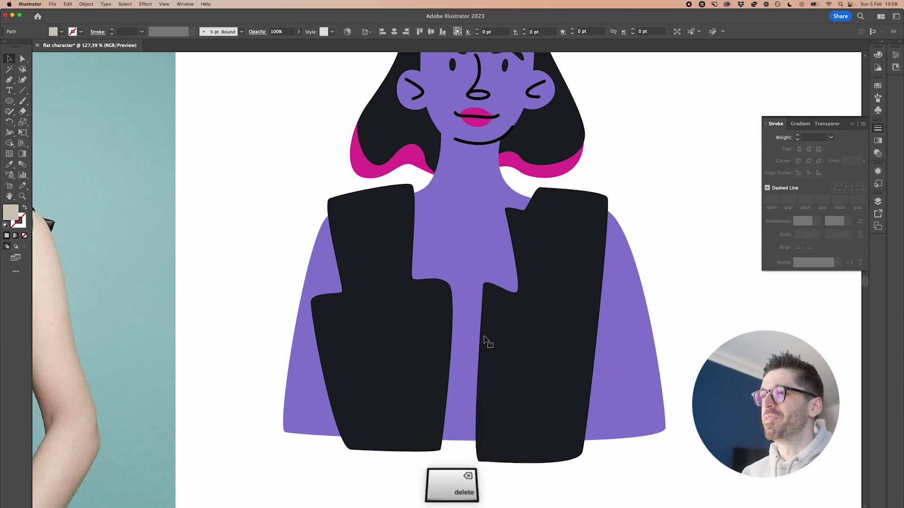
pyautogui.scroll(-3, 484, 339)
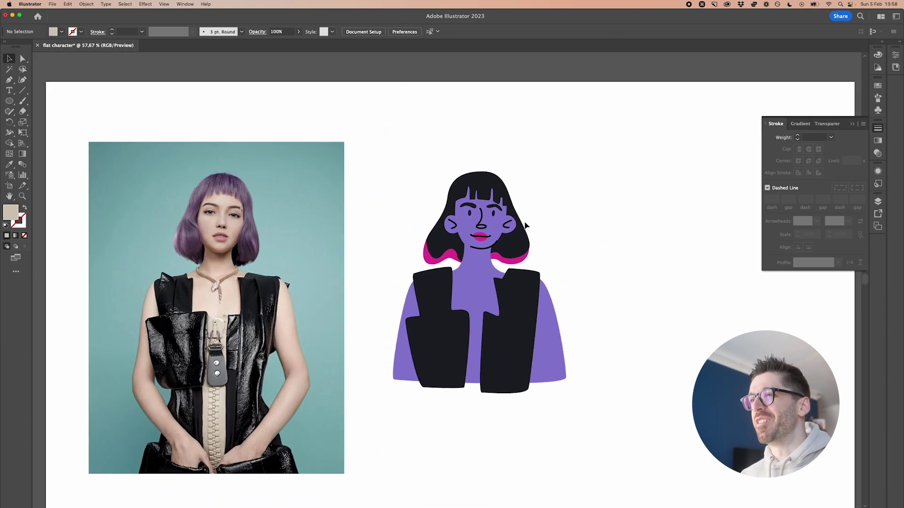
pyautogui.scroll(3, 525, 233)
pyautogui.click(531, 288)
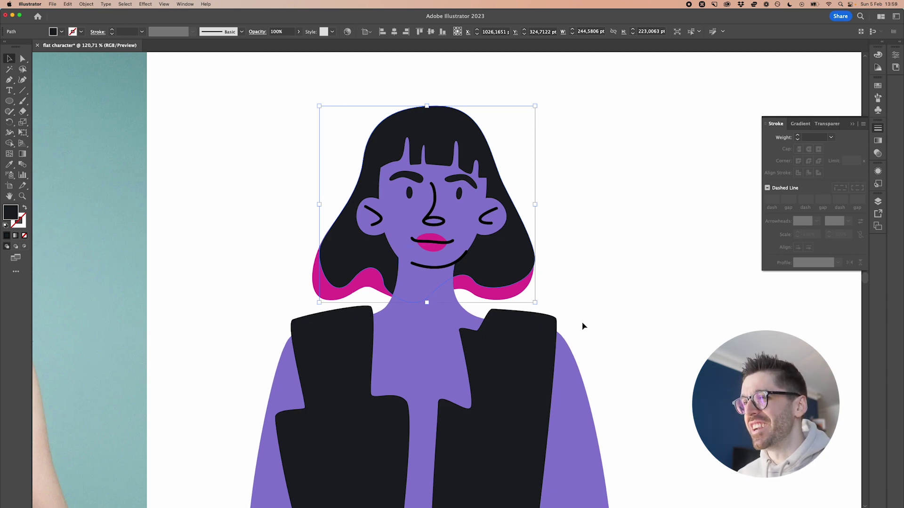
pyautogui.scroll(-5, 518, 366)
pyautogui.scroll(3, 520, 368)
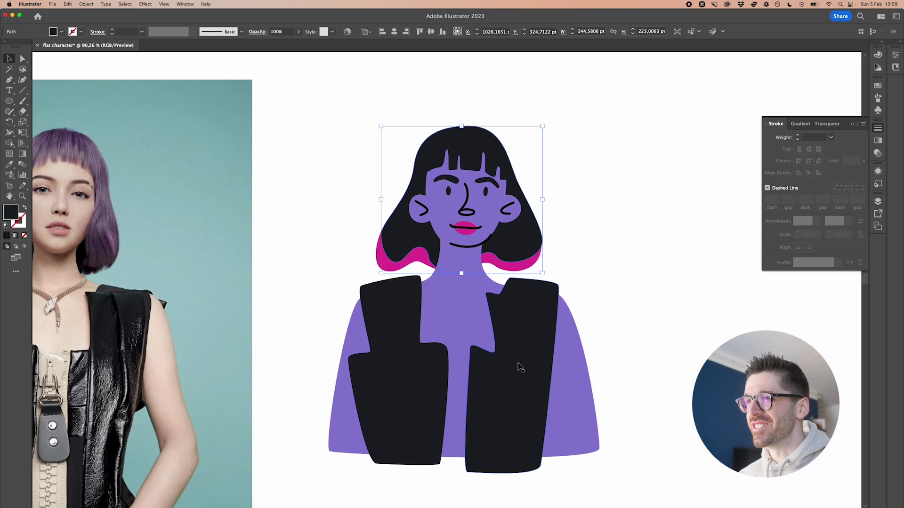
pyautogui.click(637, 338)
# Move the whole character horizontally to the right, farther away from the reference photo
pyautogui.scroll(-3, 617, 459)
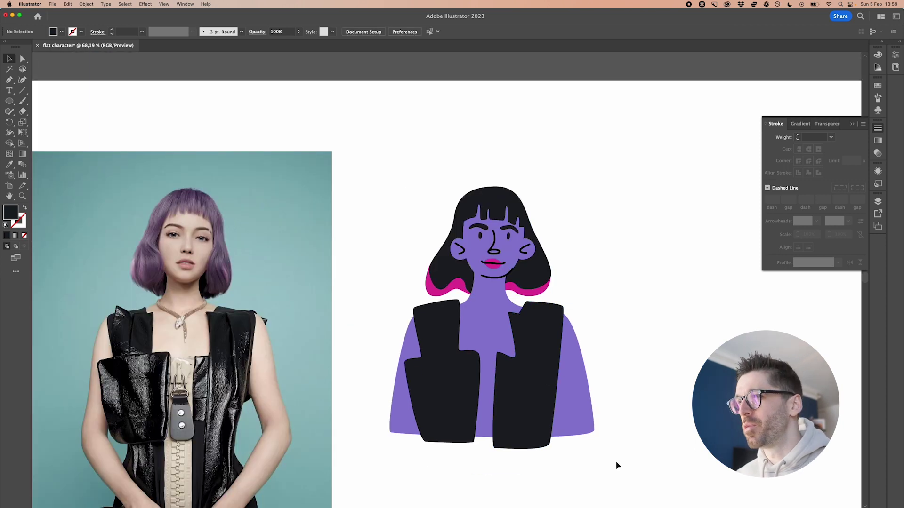
pyautogui.moveTo(389, 182); pyautogui.dragTo(598, 452)
pyautogui.moveTo(502, 244); pyautogui.dragTo(587, 245)
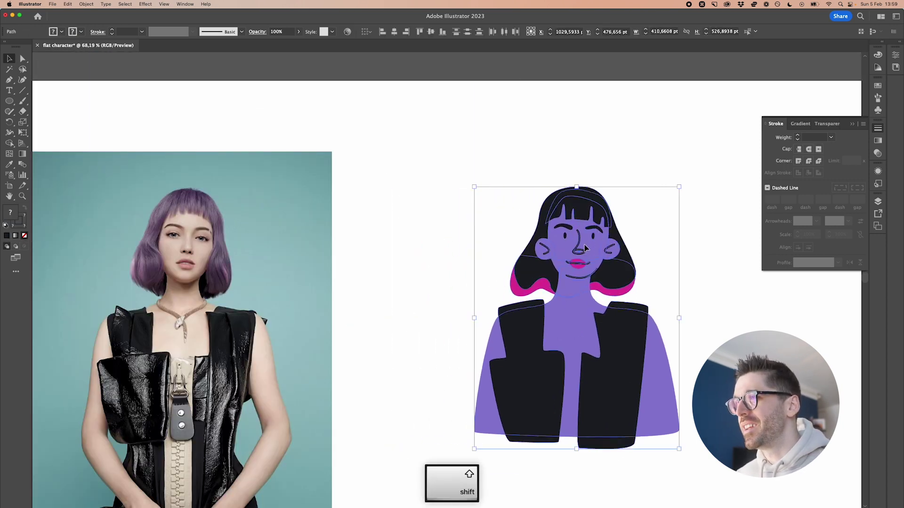
pyautogui.click(309, 111)
# Draw a background rectangle about 858 by 566 pt around the character and send it to the back
pyautogui.moveTo(9, 101); pyautogui.dragTo(45, 100)
pyautogui.moveTo(360, 146)
pyautogui.mouseDown()
pyautogui.moveTo(408, 158)
pyautogui.moveTo(787, 428)
pyautogui.mouseUp()
pyautogui.press('v')
pyautogui.rightClick(663, 365)
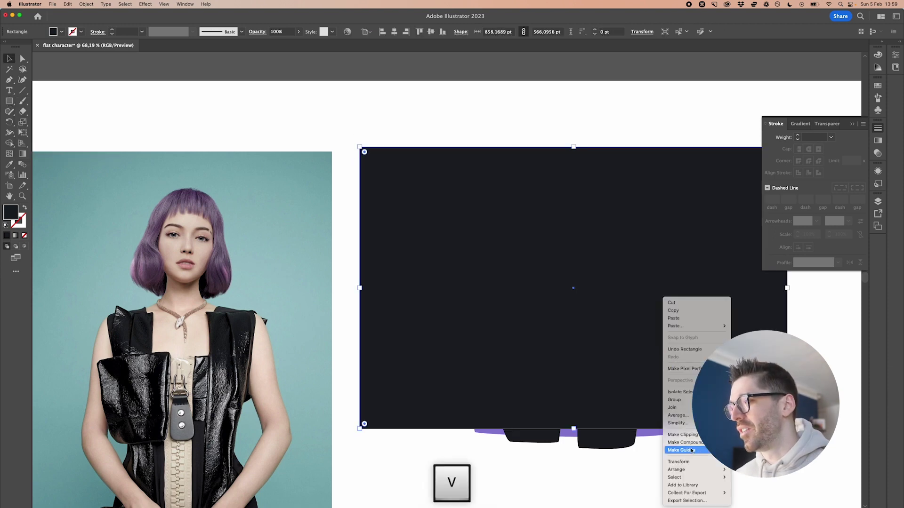
pyautogui.moveTo(692, 469)
pyautogui.click(770, 490)
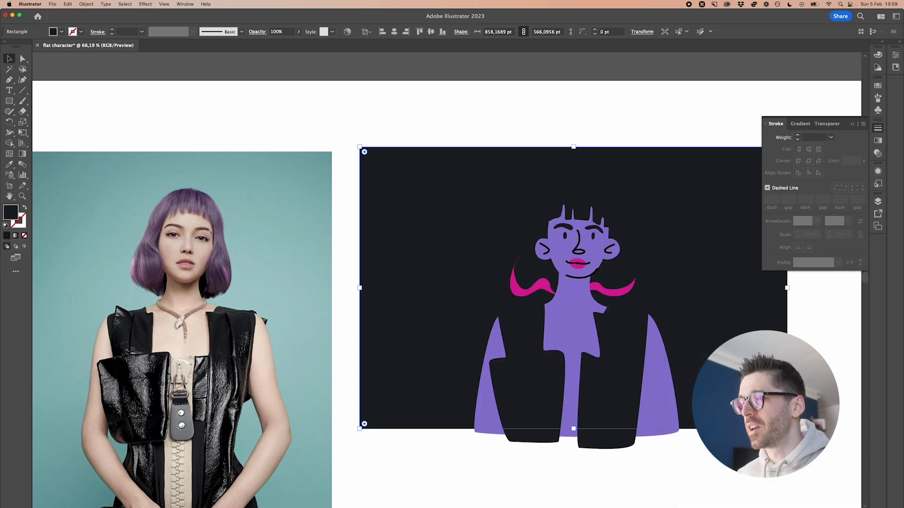
# Fill the background rectangle with the character's pink and lighten it to a pale pink in the Color Picker
pyautogui.press('i')
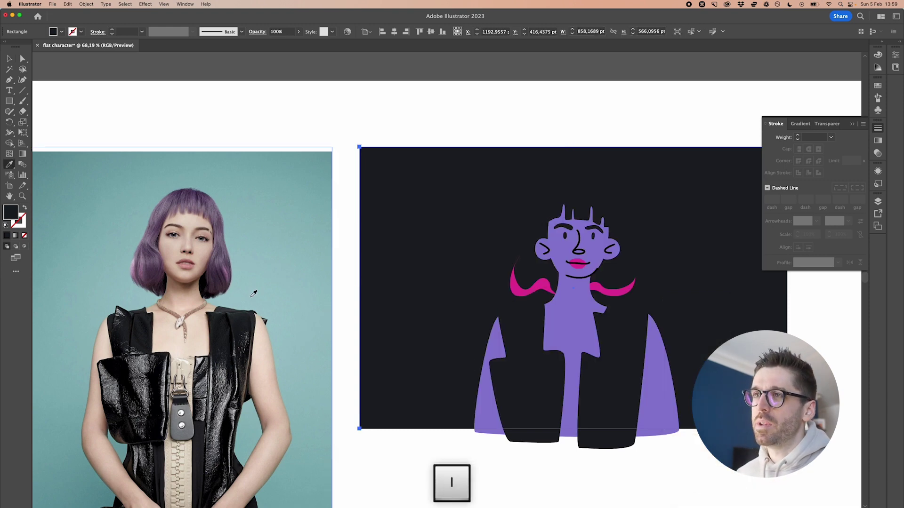
pyautogui.click(220, 252)
pyautogui.press('v')
pyautogui.doubleClick(12, 214)
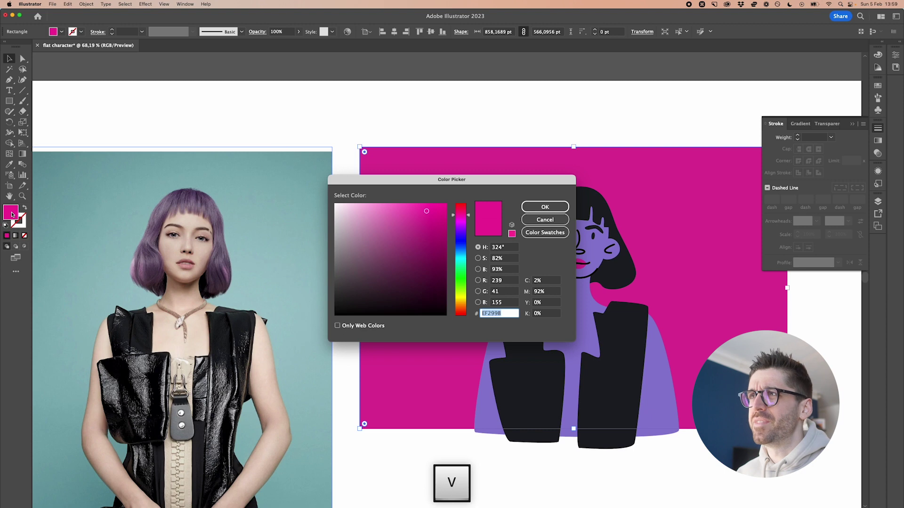
pyautogui.click(358, 206)
pyautogui.moveTo(464, 216); pyautogui.dragTo(464, 305)
pyautogui.click(375, 201)
pyautogui.moveTo(463, 309); pyautogui.dragTo(463, 308)
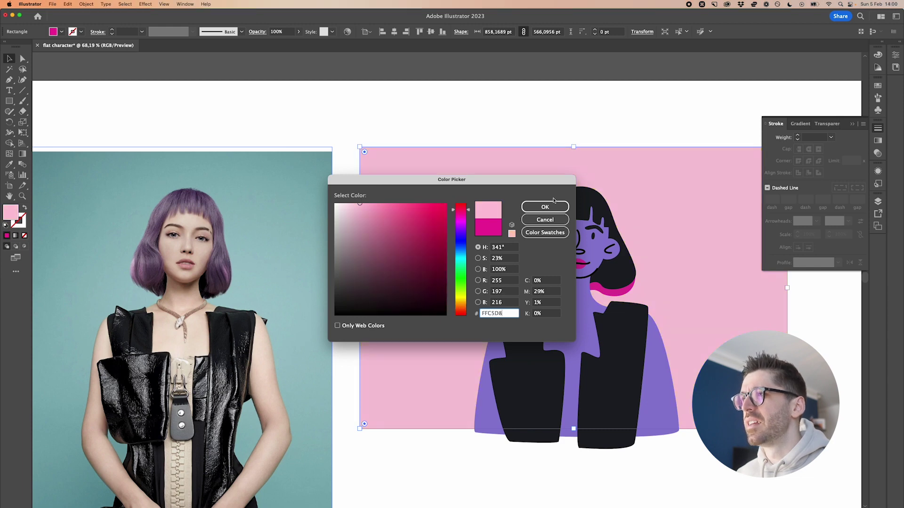
pyautogui.click(553, 203)
# Round all four corners of the pale pink rectangle to about 85 pt and move it slightly up
pyautogui.hscroll(5, 612, 212)
pyautogui.press('a')
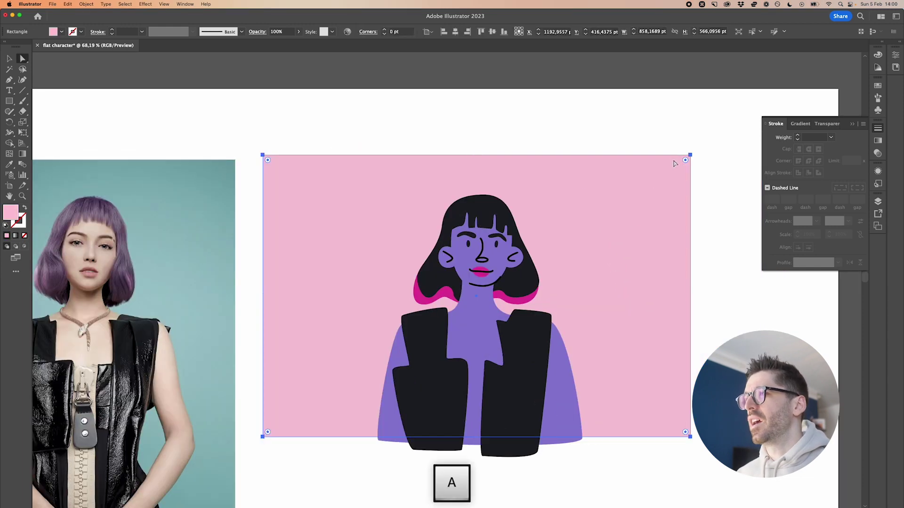
pyautogui.moveTo(685, 161); pyautogui.dragTo(659, 196)
pyautogui.press('v')
pyautogui.click(740, 249)
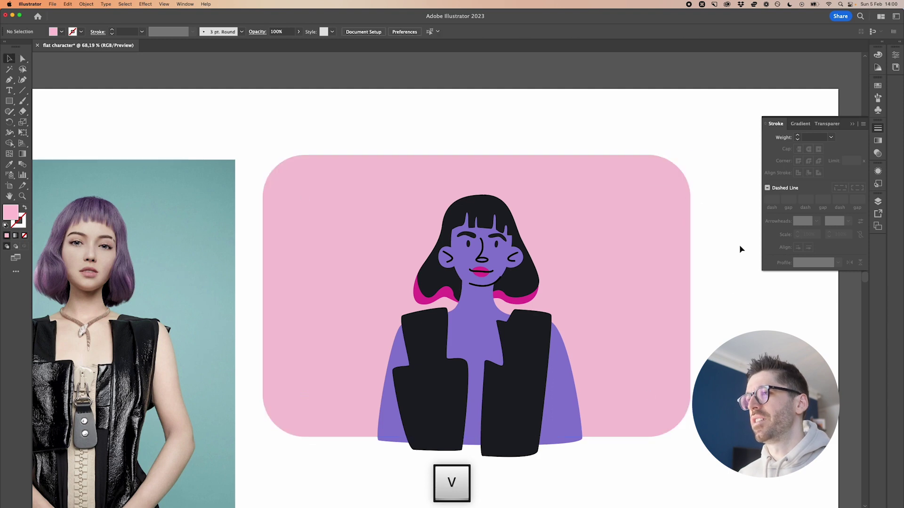
pyautogui.click(643, 419)
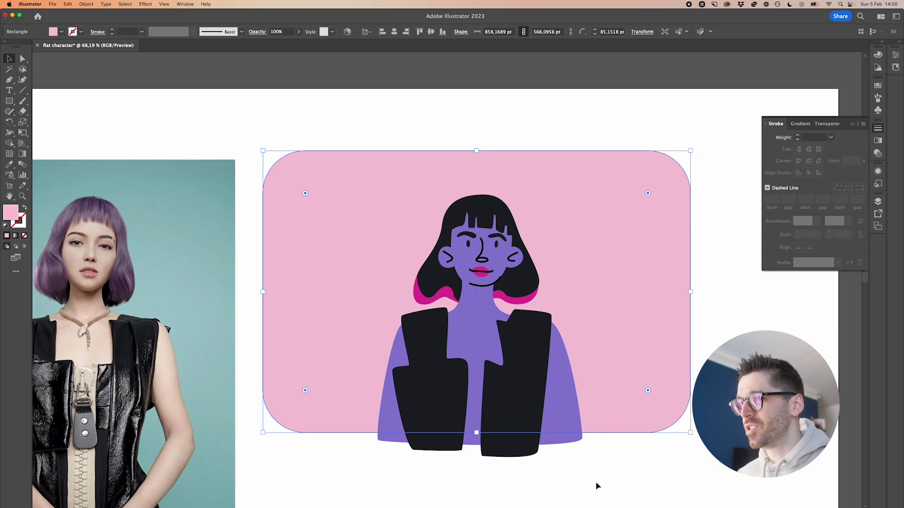
# Select both vest halves, the body and the pink background together, and activate the Shape Builder tool
pyautogui.click(513, 446)
pyautogui.keyDown('shift'); pyautogui.click(419, 431); pyautogui.keyUp('shift')
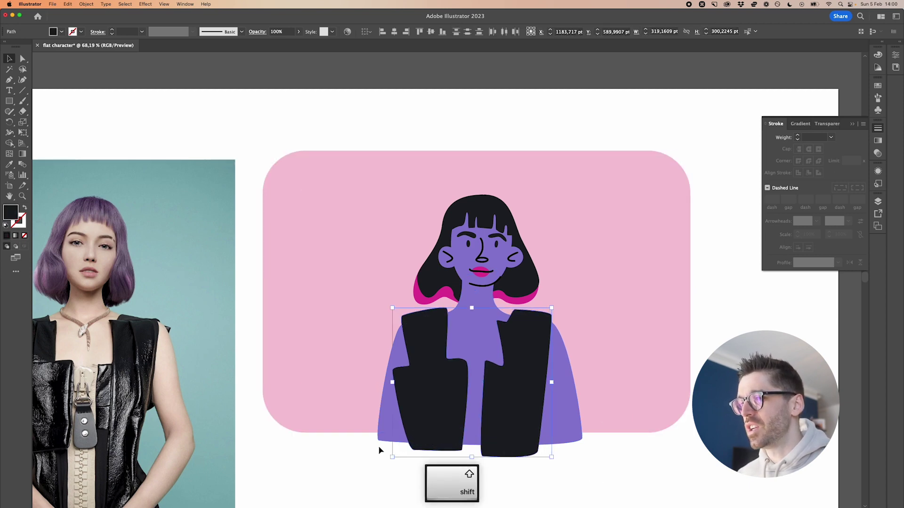
pyautogui.keyDown('shift'); pyautogui.click(346, 403); pyautogui.keyUp('shift')
pyautogui.hotkey('shift', 'm')
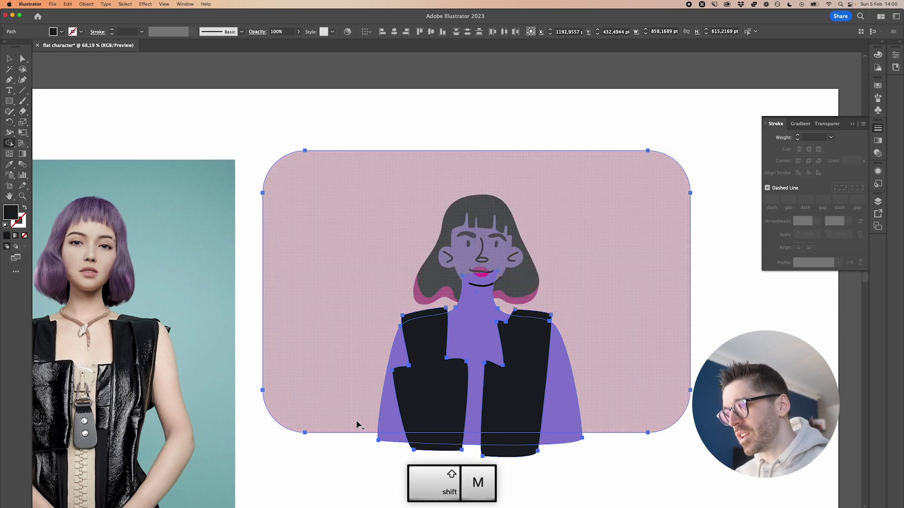
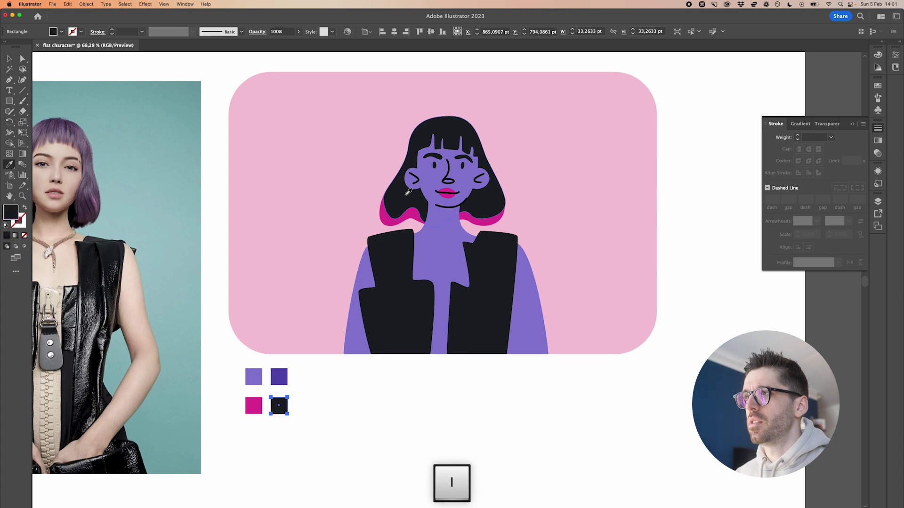
# Add two more squares below the color palette and fill them with the pale pink sampled from the background
pyautogui.click(379, 452)
pyautogui.keyDown('alt'); pyautogui.keyDown('shift'); pyautogui.moveTo(249, 413); pyautogui.dragTo(280, 431); pyautogui.keyUp('shift'); pyautogui.keyUp('alt')
pyautogui.press('i')
pyautogui.click(323, 337)
pyautogui.press('v')
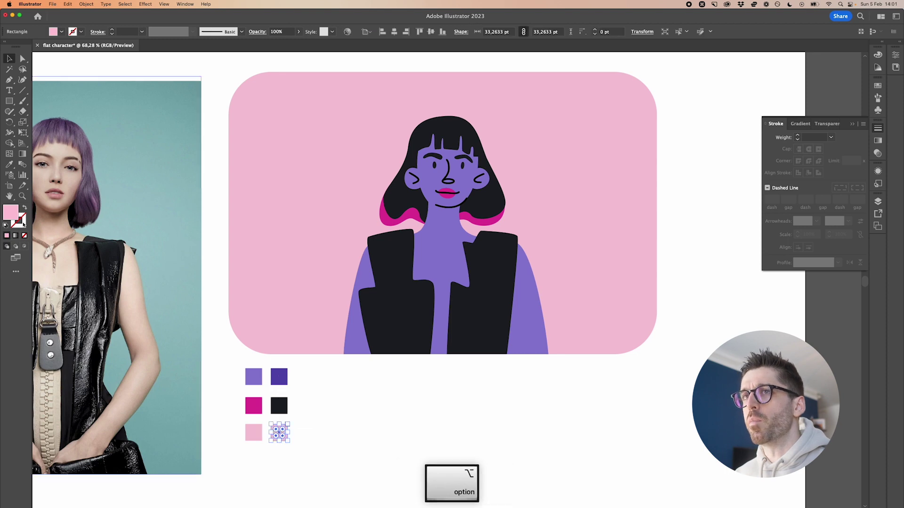
# Recolor the second pale pink palette square to a salmon pink in the Color Picker and deselect it
pyautogui.doubleClick(11, 211)
pyautogui.click(460, 313)
pyautogui.click(549, 210)
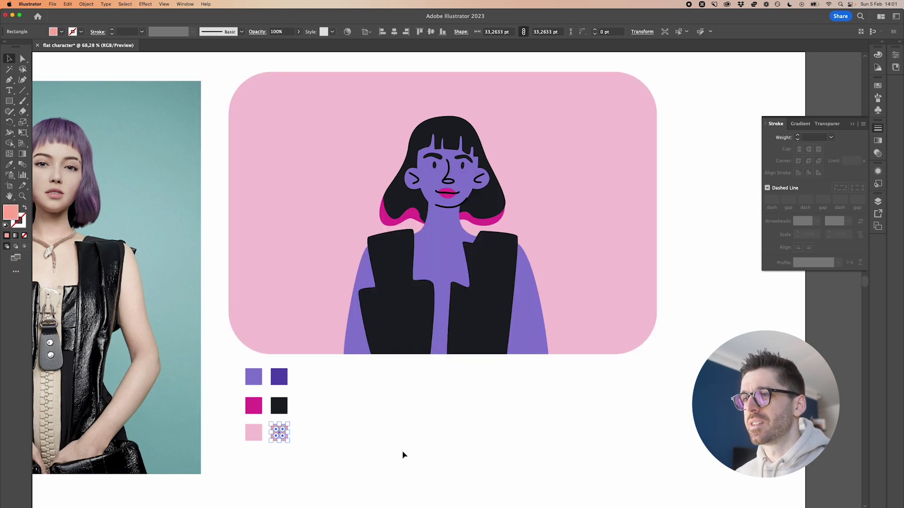
pyautogui.click(398, 445)
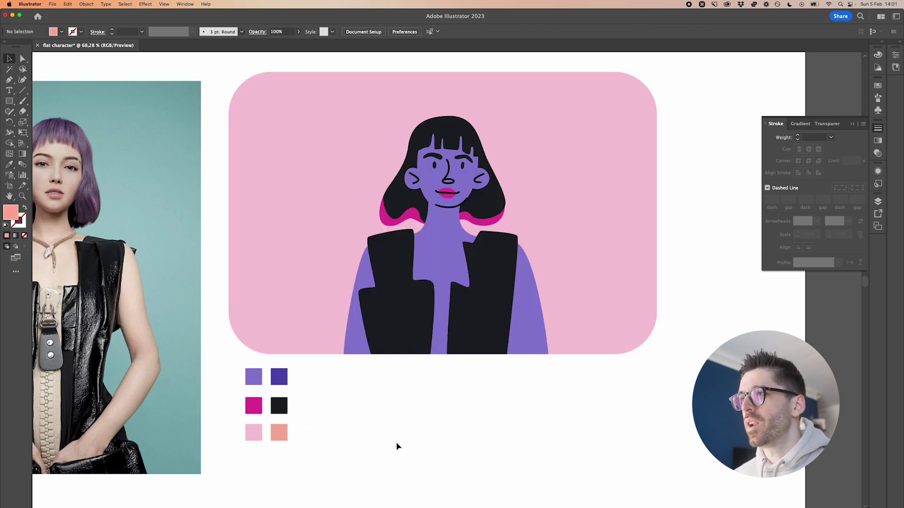
# Apply a linear gradient to the body shape and sample the light purple palette square for its starting color stop
pyautogui.click(446, 256)
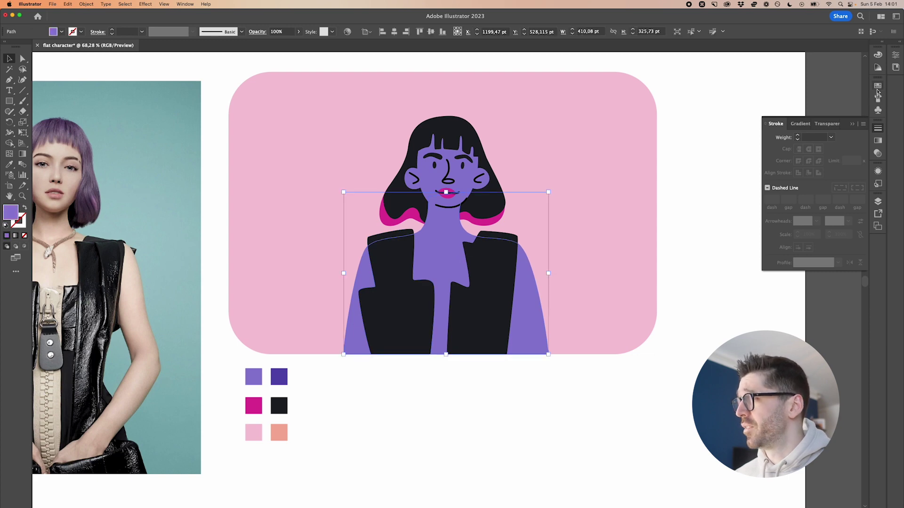
pyautogui.click(877, 86)
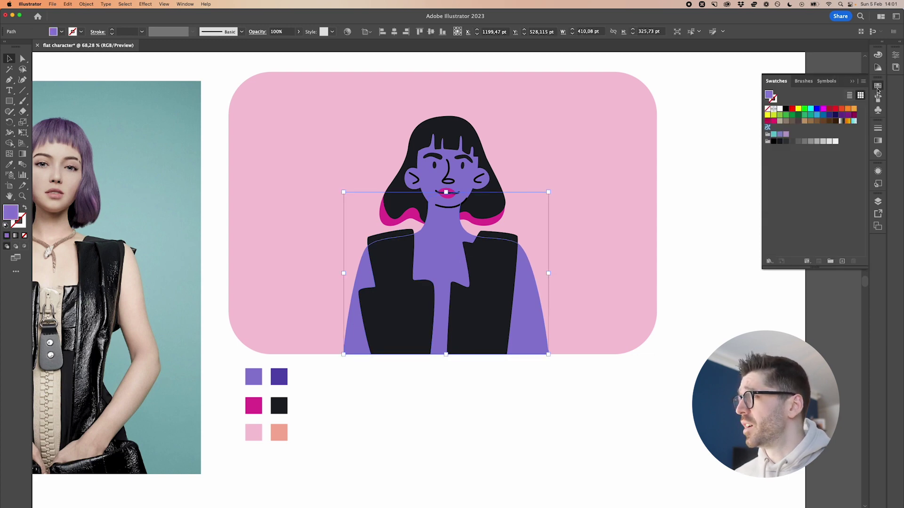
pyautogui.click(877, 141)
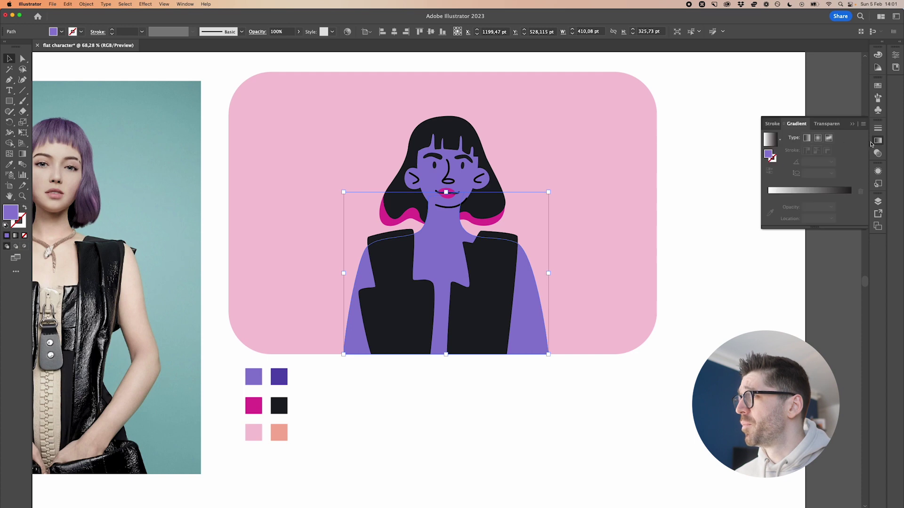
pyautogui.click(771, 138)
pyautogui.click(768, 207)
pyautogui.click(770, 226)
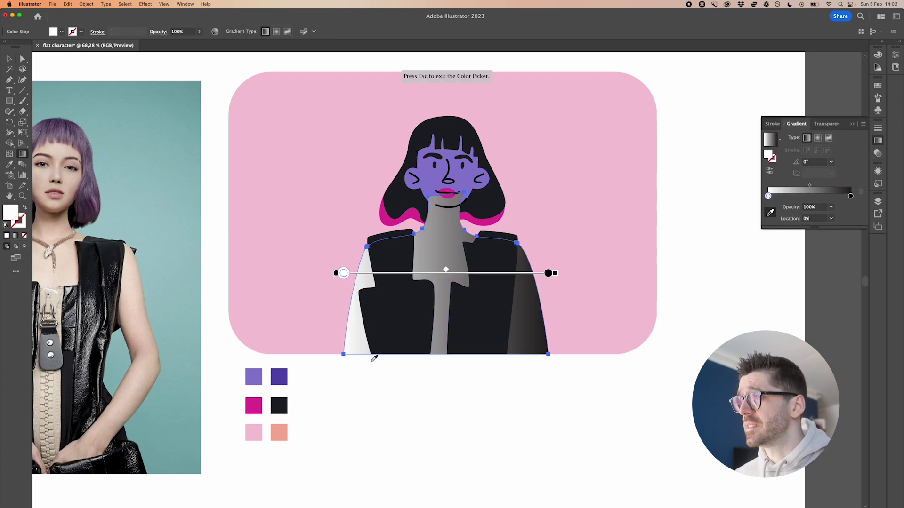
pyautogui.click(261, 378)
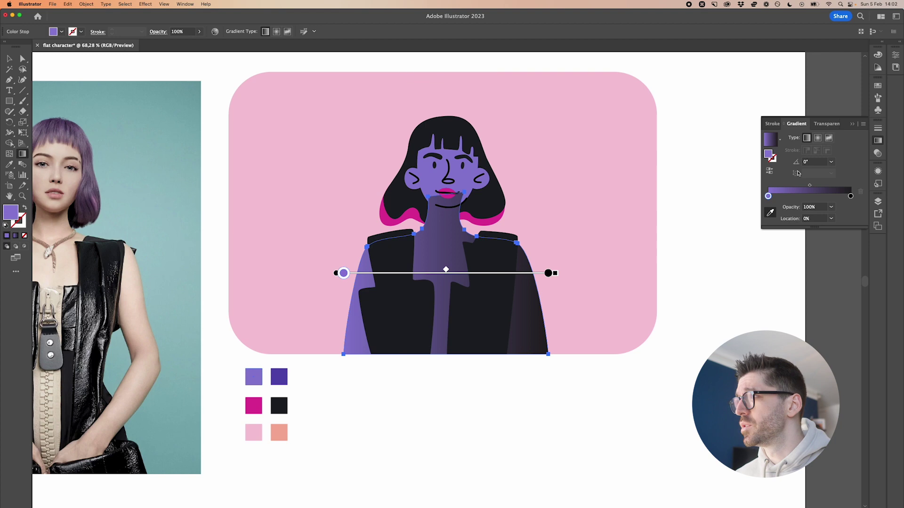
# Set the end stop of the body's gradient to the dark purple sampled from the palette
pyautogui.click(851, 197)
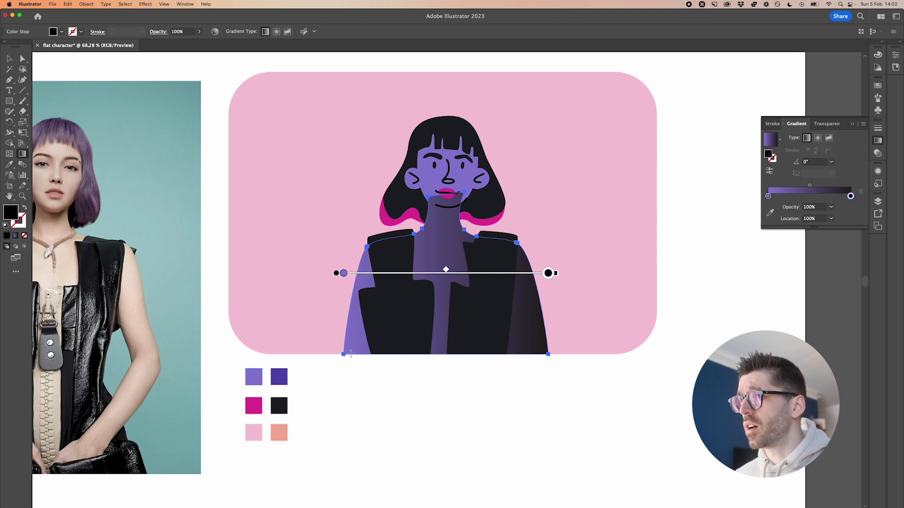
pyautogui.click(770, 214)
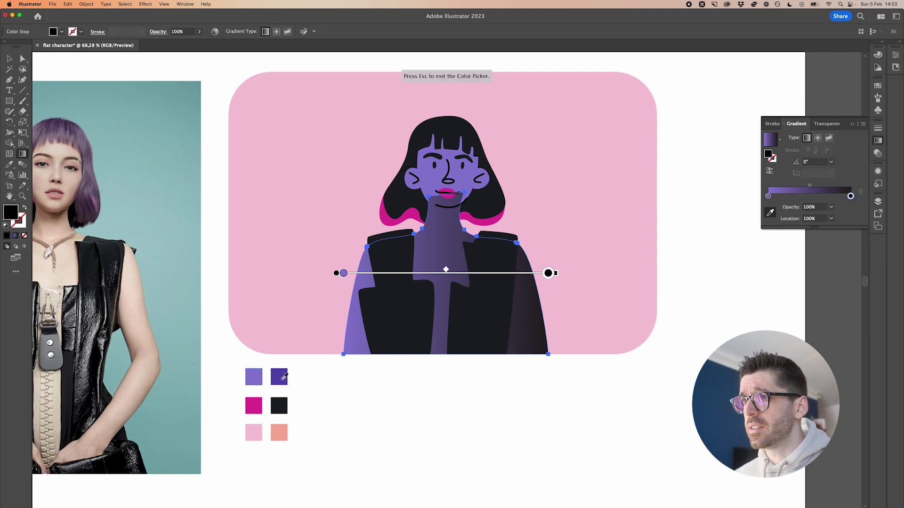
pyautogui.click(283, 375)
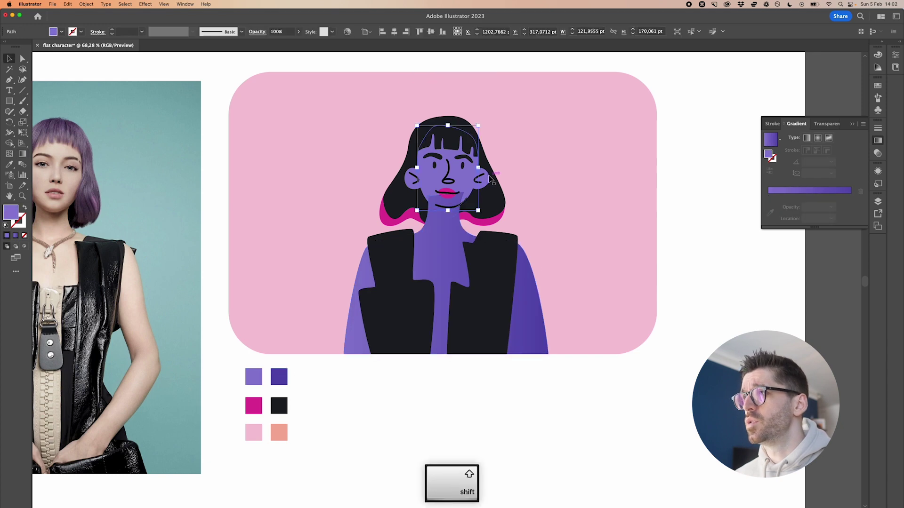
# Select the face and both ears together and copy the body's purple gradient onto them with the Eyedropper
pyautogui.keyDown('shift'); pyautogui.click(487, 177); pyautogui.keyUp('shift')
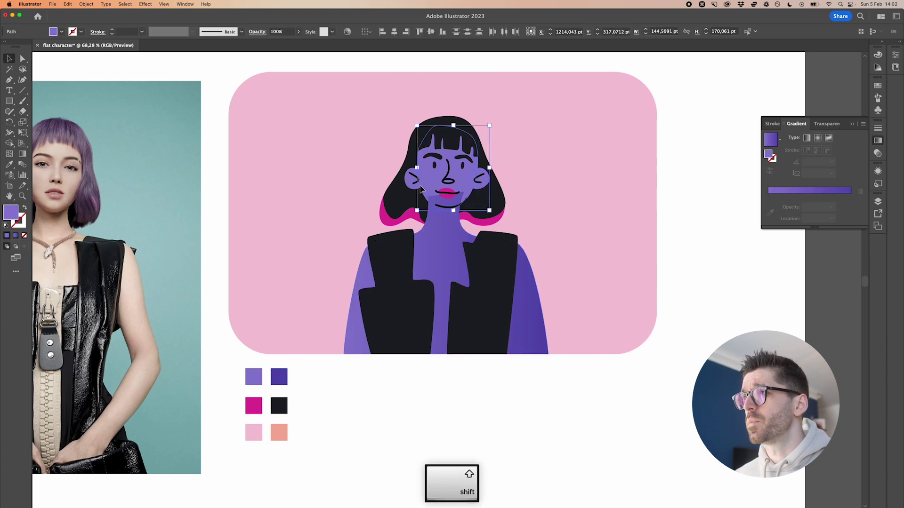
pyautogui.keyDown('shift'); pyautogui.click(411, 177); pyautogui.keyUp('shift')
pyautogui.press('i')
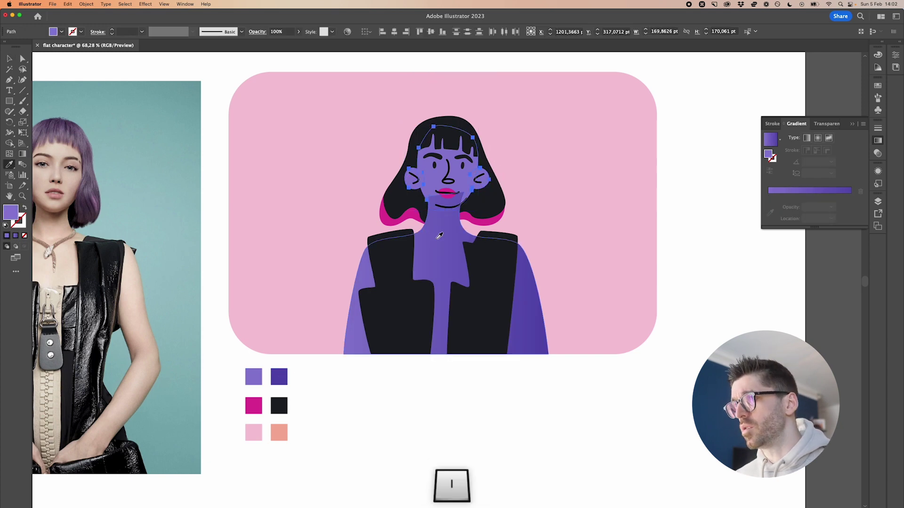
pyautogui.click(437, 238)
pyautogui.press('v')
pyautogui.click(724, 251)
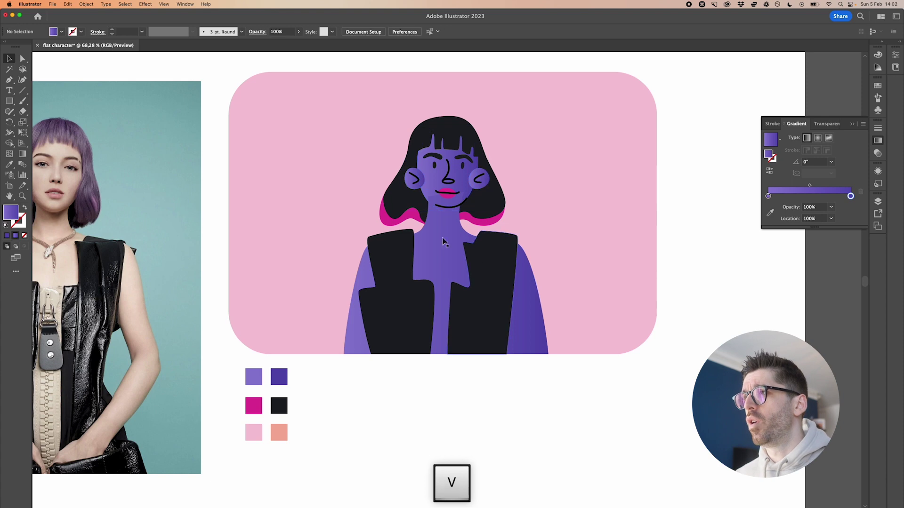
# Apply a linear gradient to the magenta hair underside and sample the palette's magenta for its starting stop
pyautogui.click(409, 221)
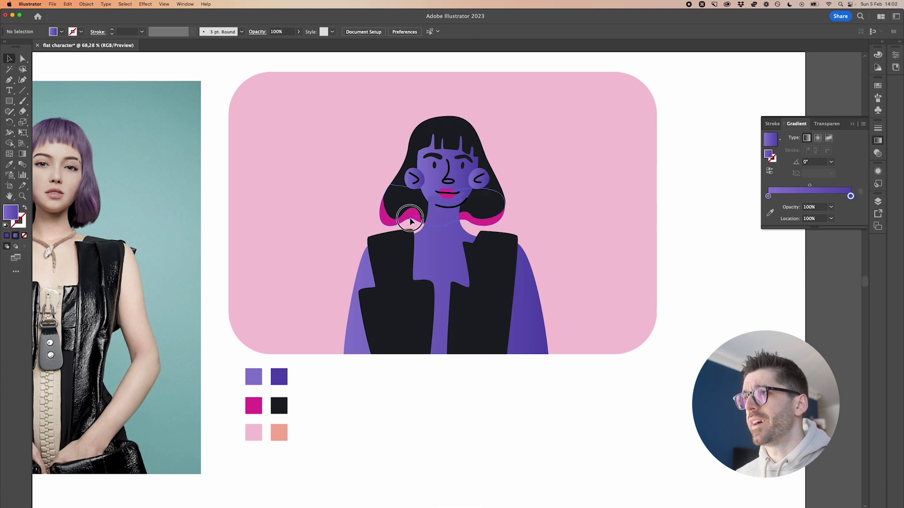
pyautogui.click(769, 141)
pyautogui.click(768, 207)
pyautogui.click(770, 224)
pyautogui.click(257, 404)
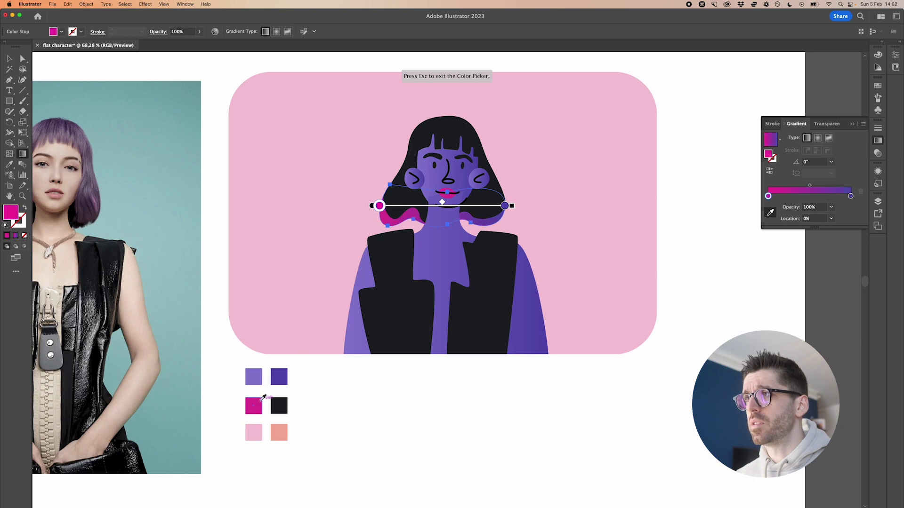
pyautogui.press('Escape')
pyautogui.press('v')
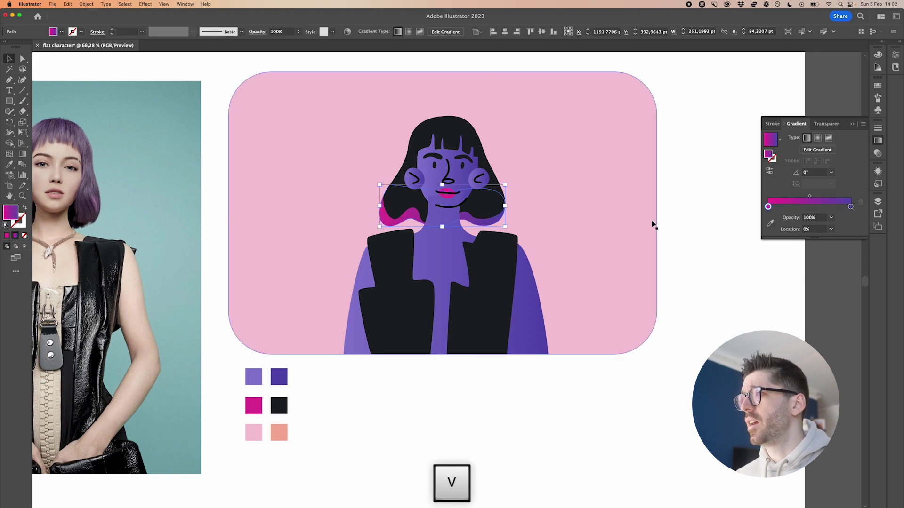
# Set the end stop of the hair underside's gradient to the near-black sampled from the palette
pyautogui.click(850, 207)
pyautogui.click(770, 213)
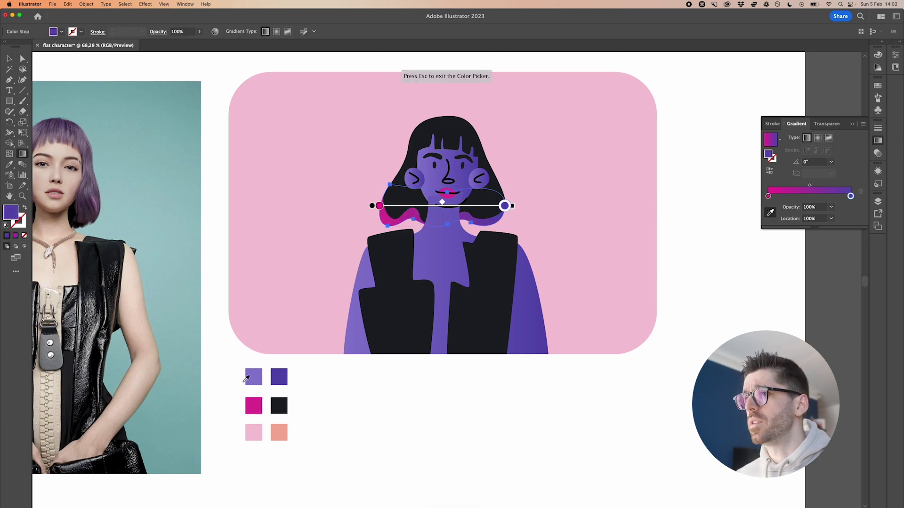
pyautogui.click(284, 399)
pyautogui.press('v')
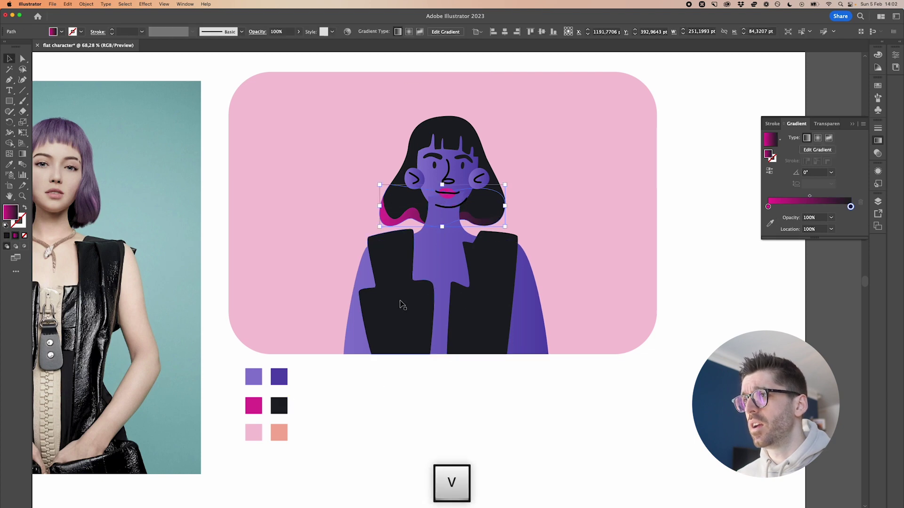
# Give the rounded background a linear gradient running from the palette's pale pink to its salmon
pyautogui.click(312, 322)
pyautogui.click(769, 140)
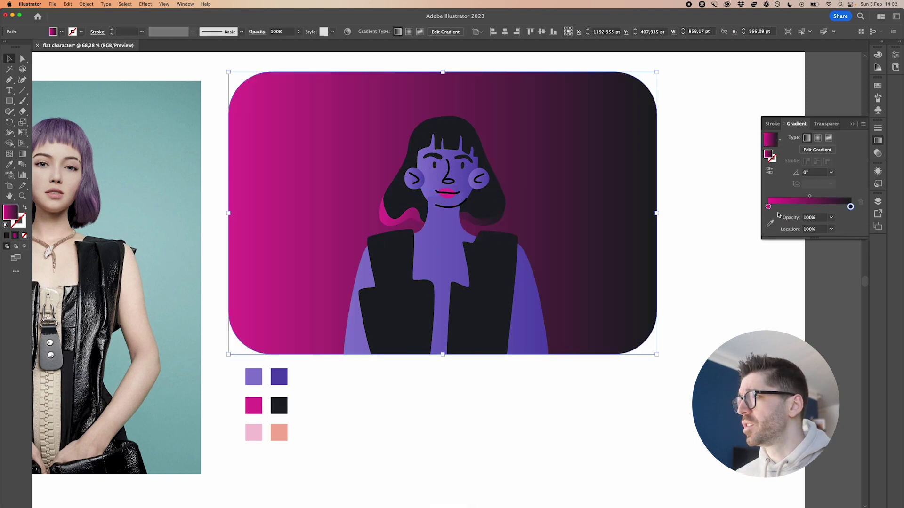
pyautogui.click(768, 207)
pyautogui.click(769, 223)
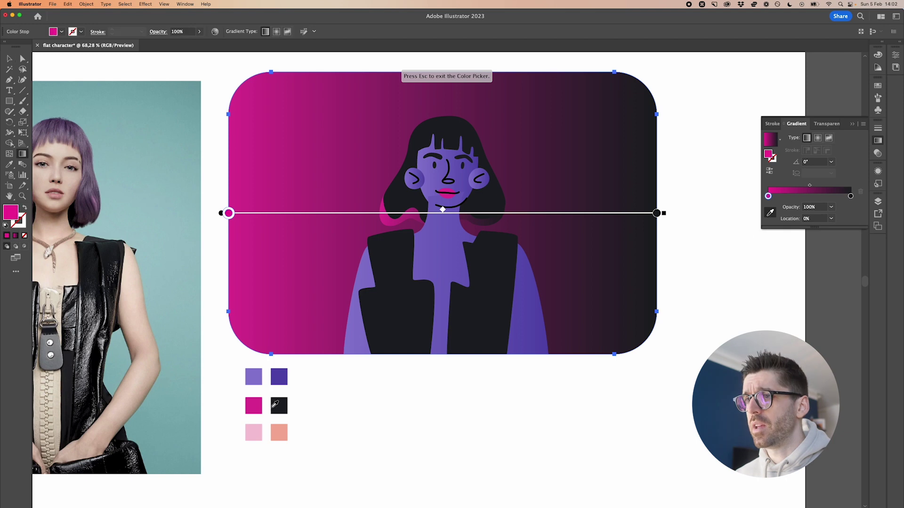
pyautogui.click(261, 430)
pyautogui.click(849, 195)
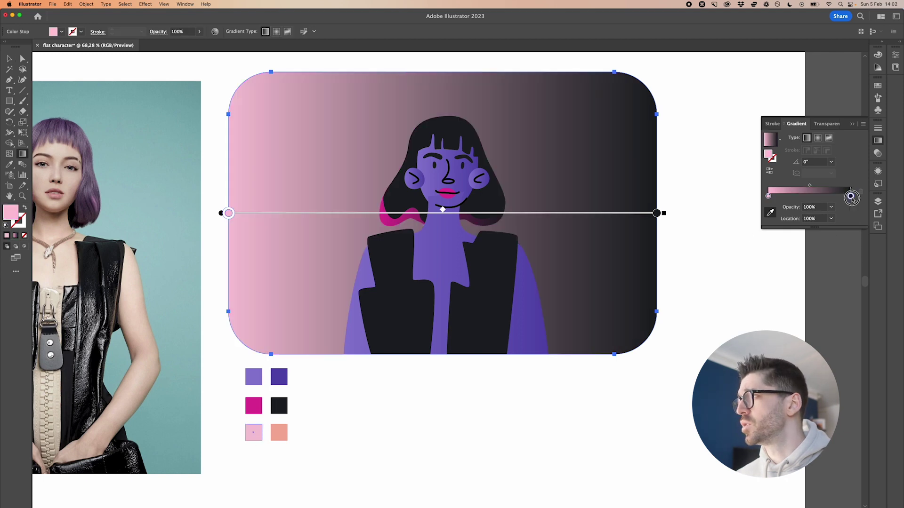
pyautogui.click(279, 432)
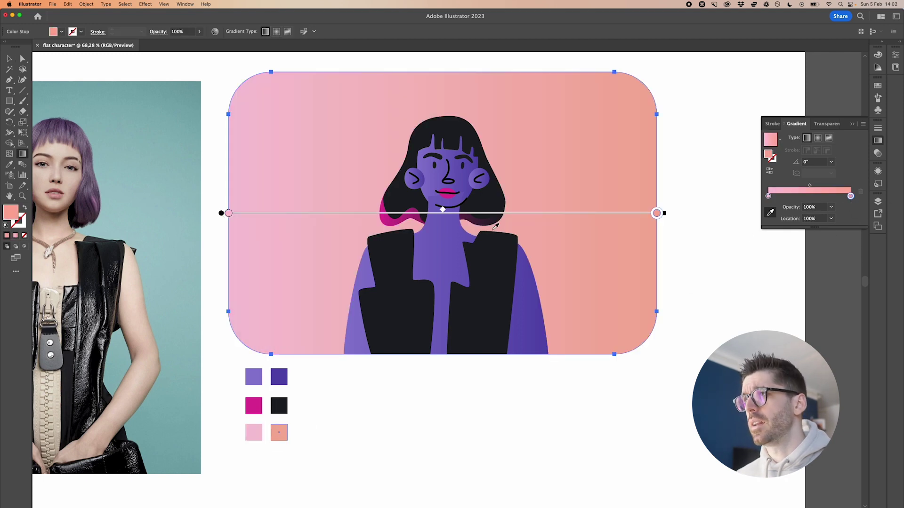
# Redraw the background gradient vertically with the Gradient tool so salmon is at the top and pale pink at the bottom
pyautogui.press('g')
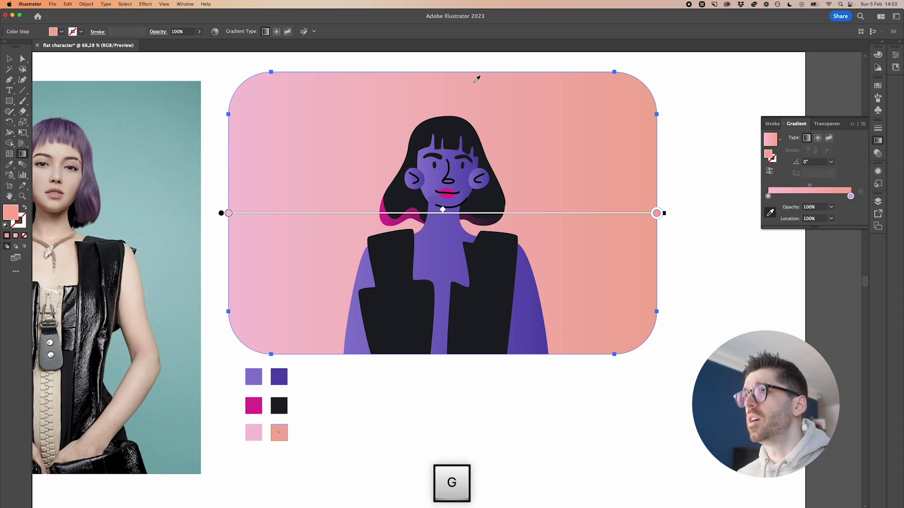
pyautogui.click(10, 58)
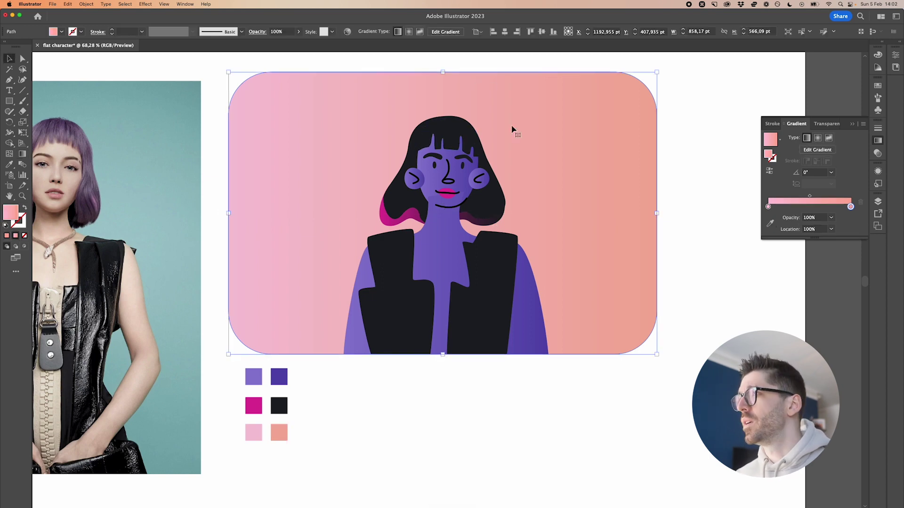
pyautogui.press('g')
pyautogui.moveTo(476, 65)
pyautogui.mouseDown()
pyautogui.moveTo(488, 352)
pyautogui.moveTo(525, 129)
pyautogui.moveTo(522, 70)
pyautogui.moveTo(442, 70)
pyautogui.mouseUp()
pyautogui.press('v')
# Select both ears and the face and redraw their gradient diagonally from light purple at the upper left to dark purple at the lower right
pyautogui.click(424, 179)
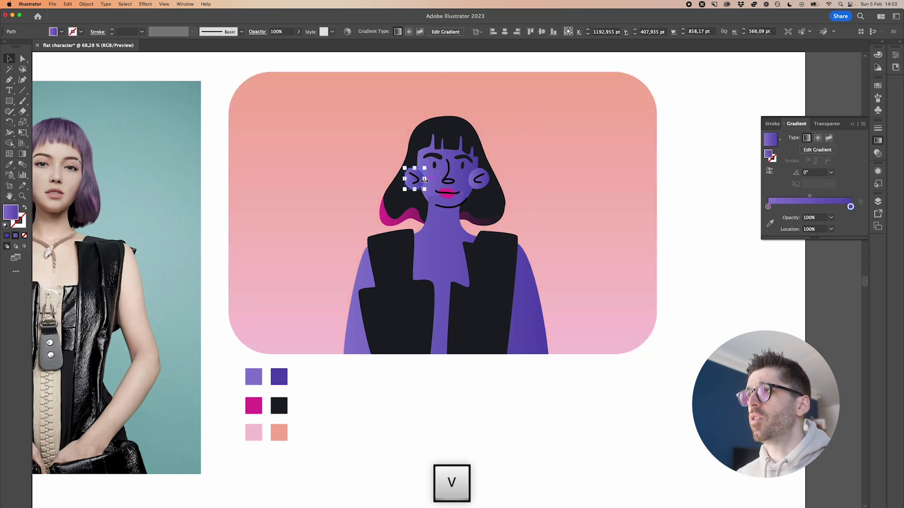
pyautogui.scroll(5, 425, 180)
pyautogui.keyDown('shift'); pyautogui.click(450, 178); pyautogui.keyUp('shift')
pyautogui.keyDown('shift'); pyautogui.click(525, 171); pyautogui.keyUp('shift')
pyautogui.press('g')
pyautogui.moveTo(491, 72); pyautogui.dragTo(492, 254)
pyautogui.moveTo(508, 80); pyautogui.dragTo(509, 77)
pyautogui.moveTo(418, 109); pyautogui.dragTo(546, 240)
pyautogui.press('v')
# Redraw the body's gradient diagonally at about 50°, from light purple at the bottom edge to dark purple at the far shoulder
pyautogui.scroll(-5, 461, 305)
pyautogui.click(461, 304)
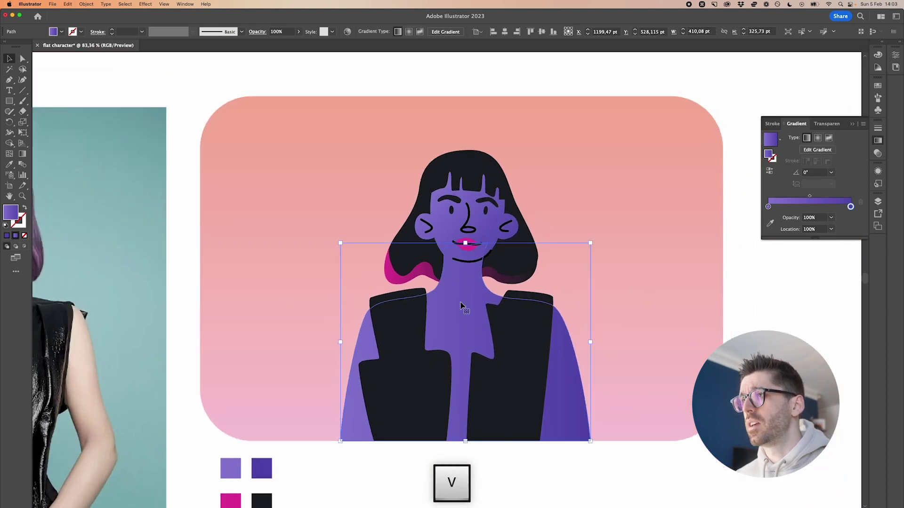
pyautogui.press('g')
pyautogui.moveTo(375, 402); pyautogui.dragTo(490, 269)
pyautogui.moveTo(423, 441); pyautogui.dragTo(546, 296)
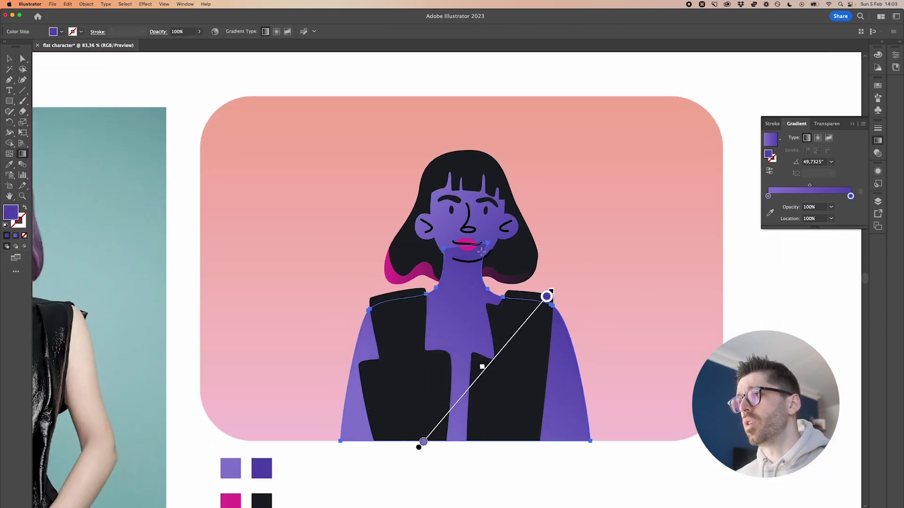
pyautogui.press('v')
# Send the body shape backward so the top of the neck sits behind the face
pyautogui.scroll(8, 474, 256)
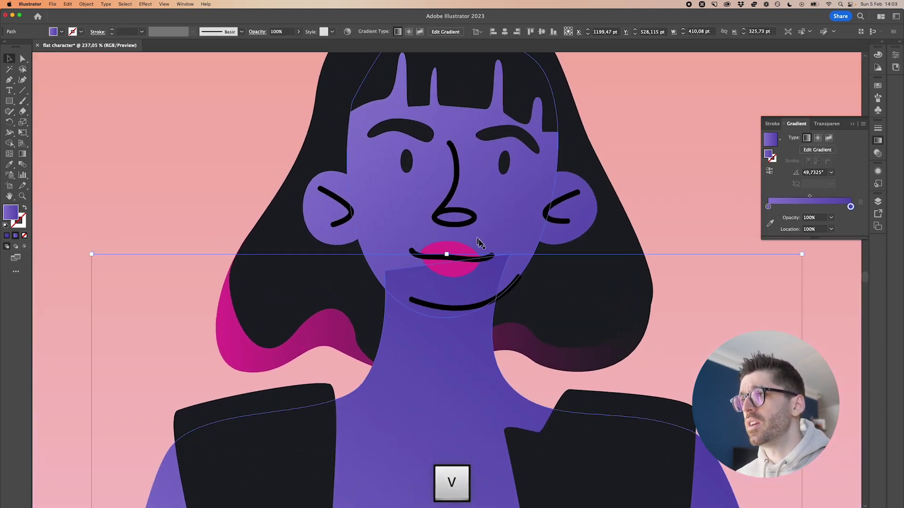
pyautogui.press('super')
pyautogui.press('super+bracketleft')
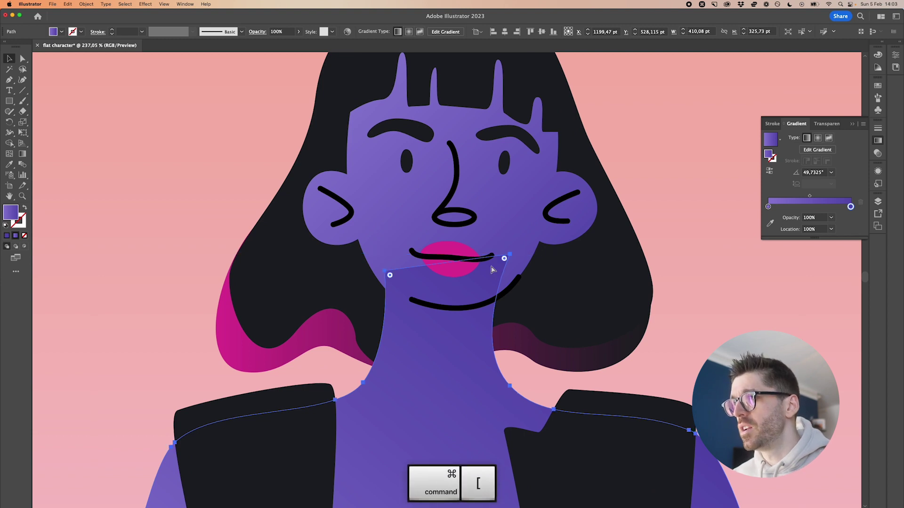
# Redraw the hair underside's gradient vertically at about 89°, with magenta at the bottom and near-black at the top
pyautogui.scroll(-8, 492, 269)
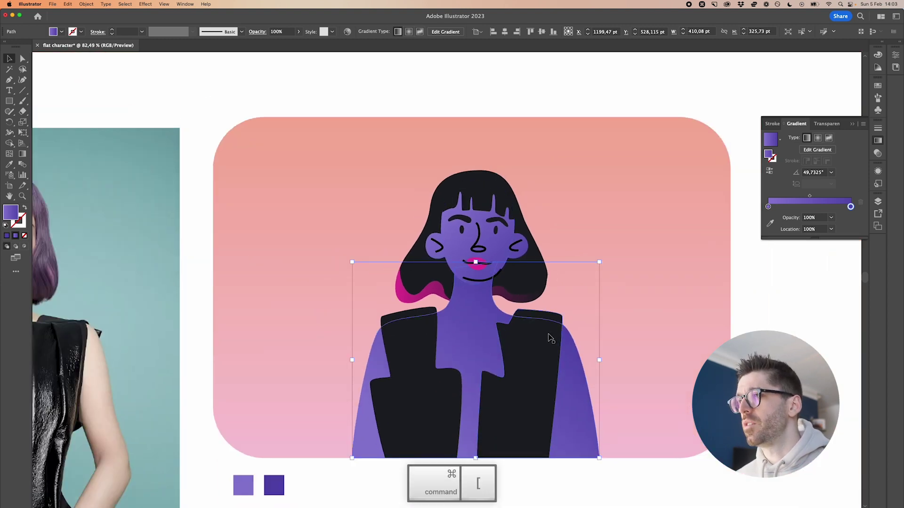
pyautogui.click(534, 297)
pyautogui.press('g')
pyautogui.moveTo(523, 319); pyautogui.dragTo(513, 228)
pyautogui.moveTo(470, 318); pyautogui.dragTo(471, 228)
pyautogui.press('v')
pyautogui.click(772, 326)
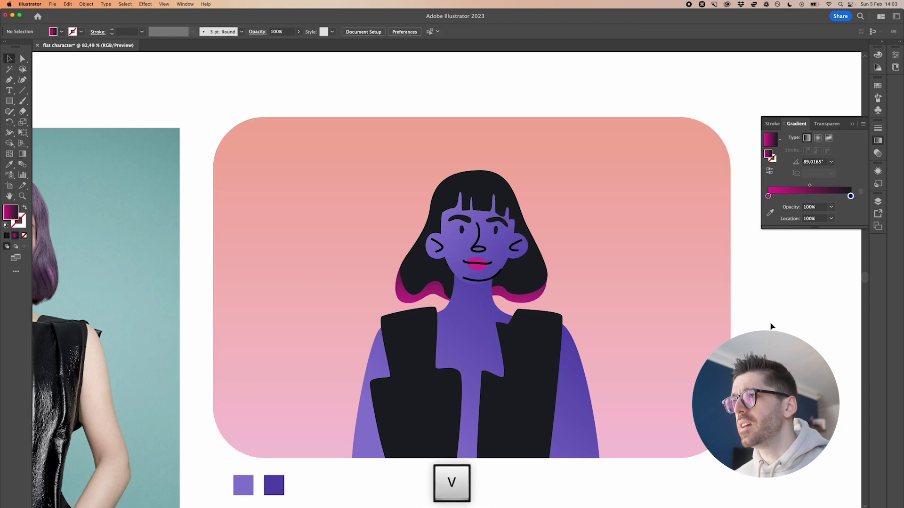
# Place two copies of the near-black swatch beside the palette and recolor the first one to dark slate #394B54
pyautogui.scroll(-3, 534, 380)
pyautogui.click(526, 311)
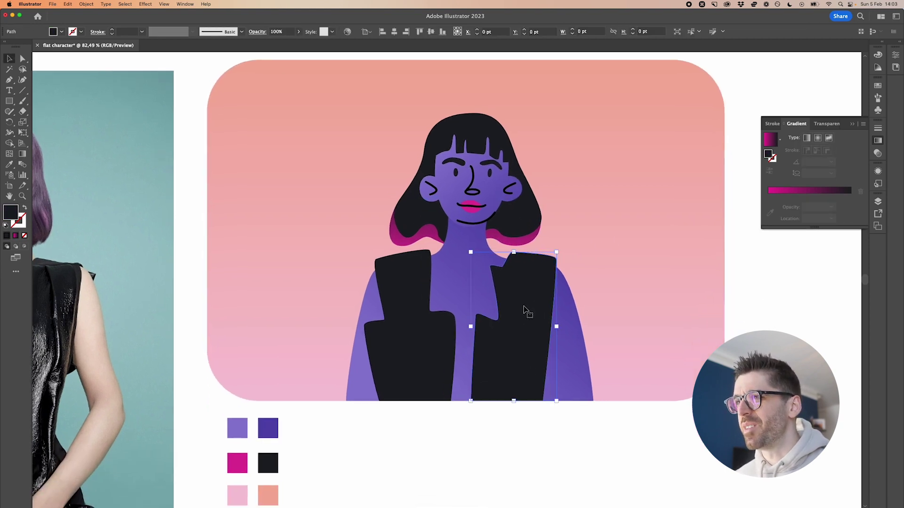
pyautogui.moveTo(268, 464); pyautogui.dragTo(328, 464)
pyautogui.press('super+z')
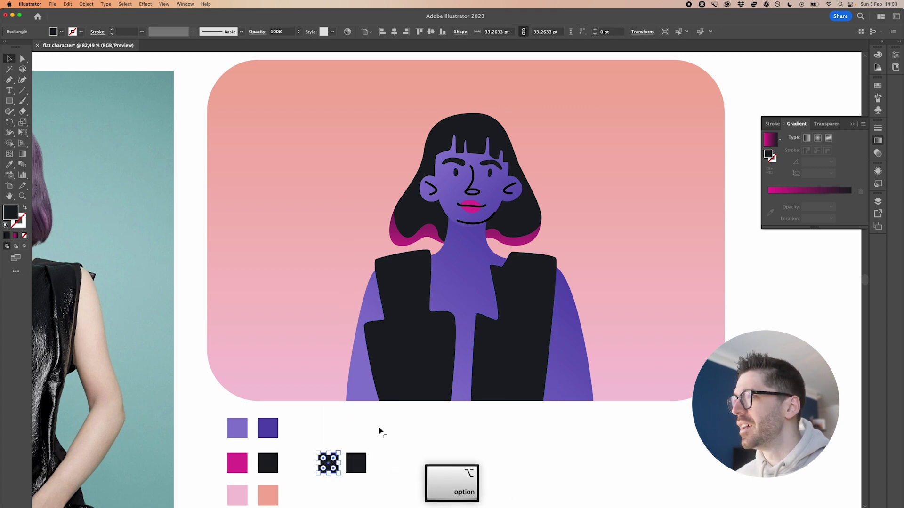
pyautogui.doubleClick(6, 214)
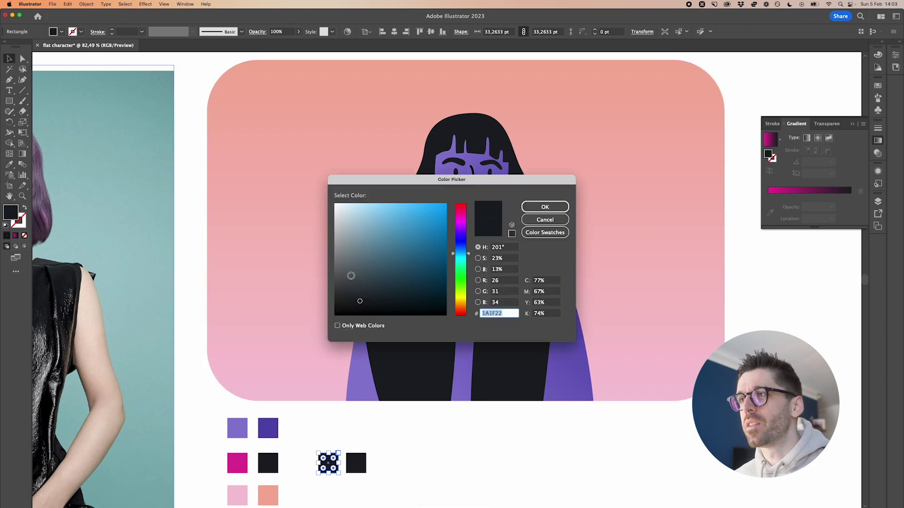
pyautogui.click(366, 273)
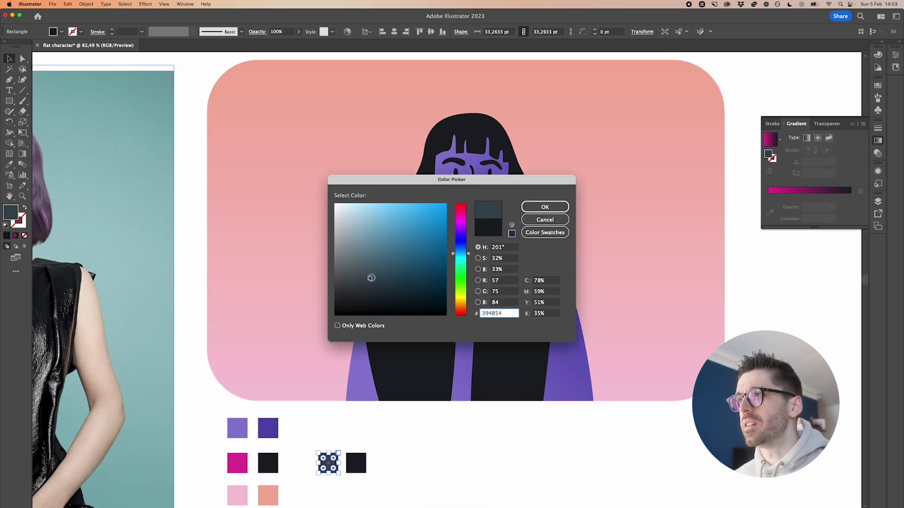
pyautogui.click(544, 207)
# Apply a linear gradient to the left vest panel and sample the dark slate swatch for its first color stop
pyautogui.click(427, 326)
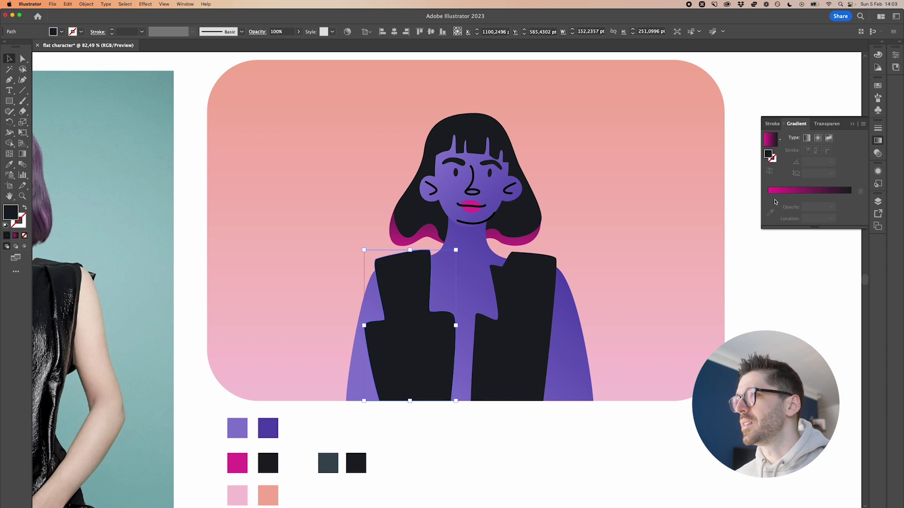
pyautogui.click(769, 140)
pyautogui.click(768, 207)
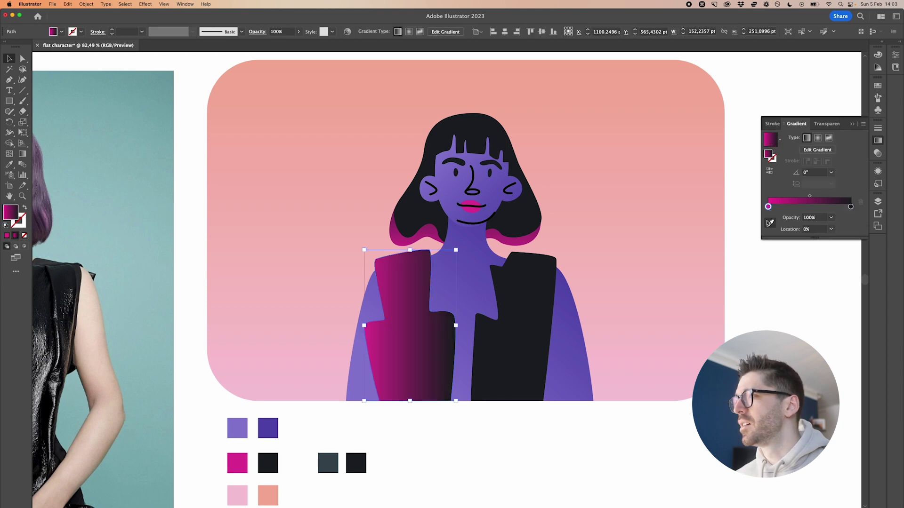
pyautogui.click(770, 223)
pyautogui.click(332, 462)
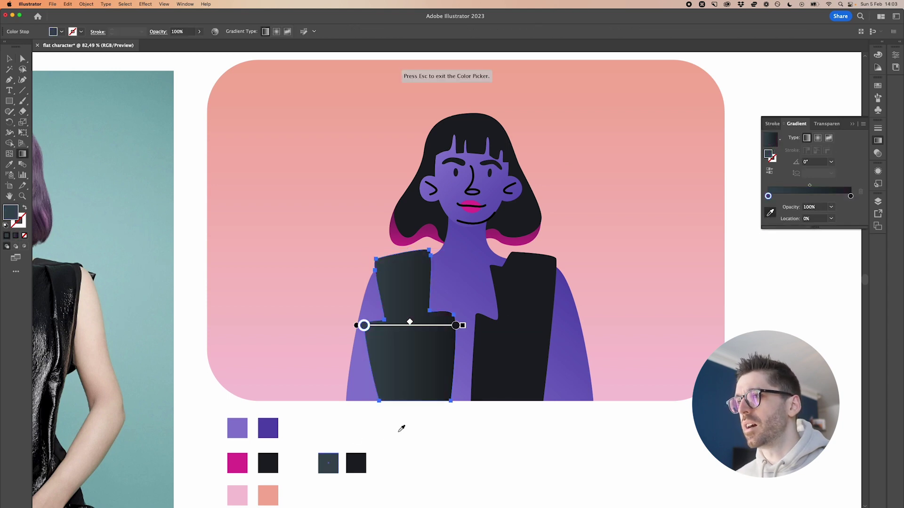
pyautogui.press('g')
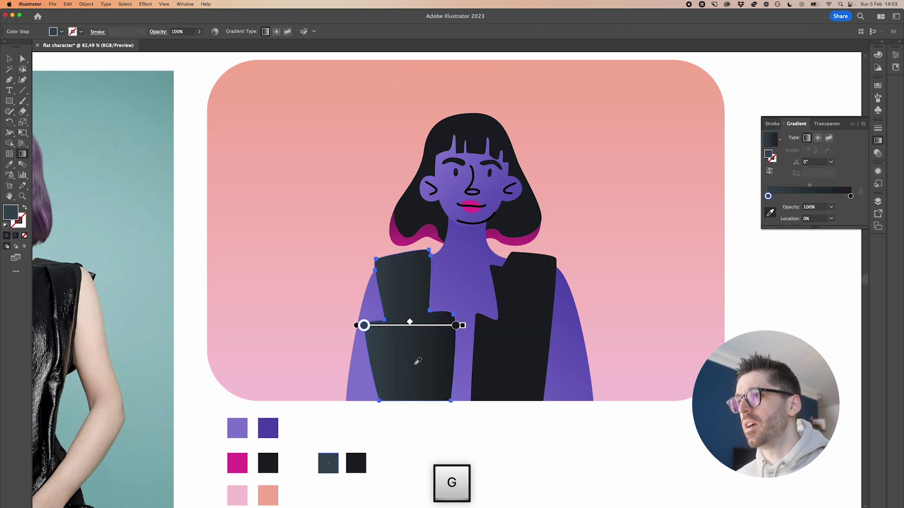
pyautogui.click(9, 58)
# Copy the left vest panel's slate-to-black gradient onto the right vest panel, the hair and the fringe
pyautogui.click(501, 355)
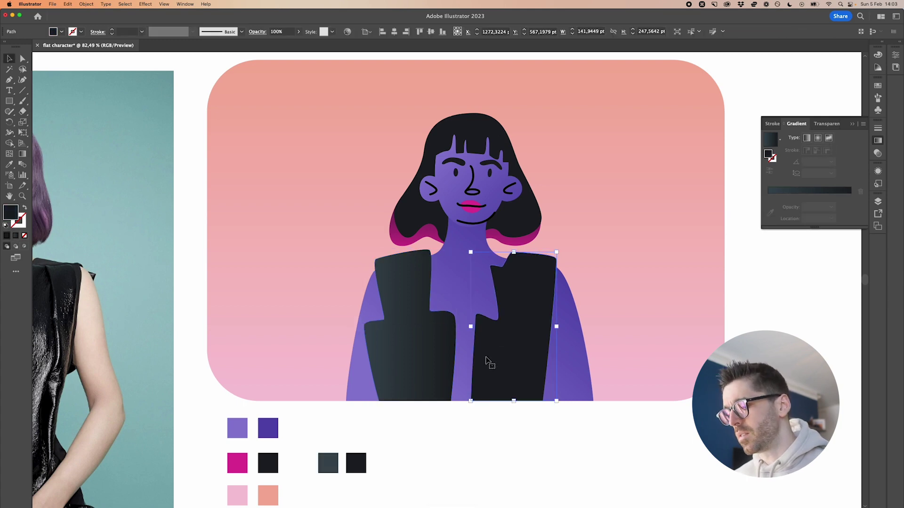
pyautogui.press('i')
pyautogui.click(418, 347)
pyautogui.press('v')
pyautogui.click(529, 212)
pyautogui.press('i')
pyautogui.click(524, 334)
pyautogui.press('v')
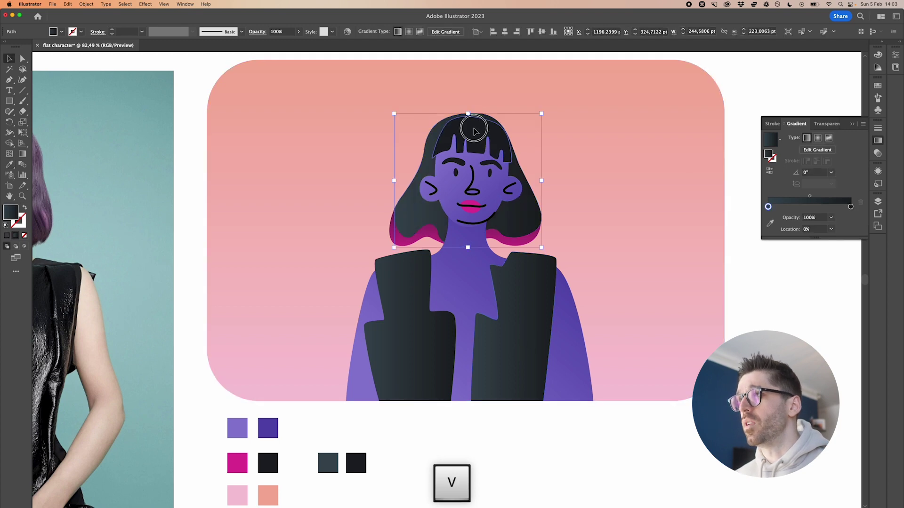
pyautogui.click(474, 131)
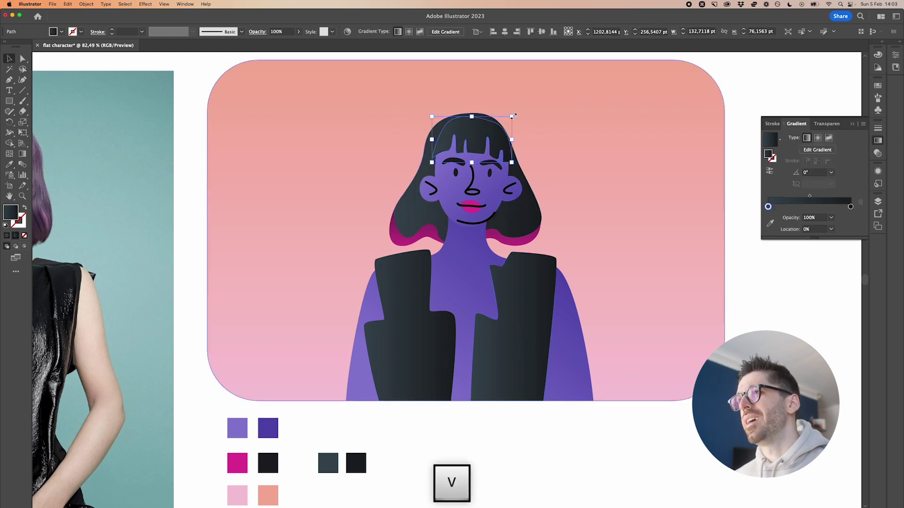
pyautogui.scroll(3, 506, 118)
pyautogui.moveTo(454, 136); pyautogui.dragTo(402, 263)
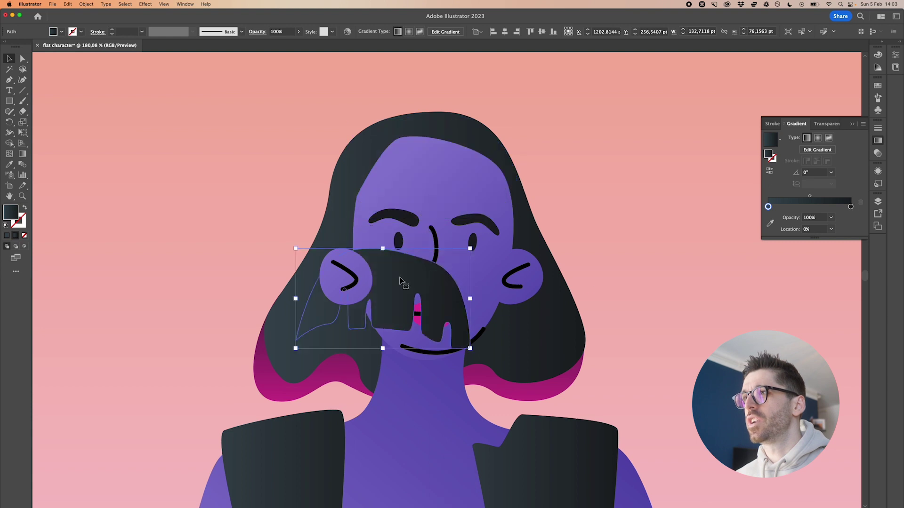
pyautogui.press('super+z')
# Select the fringe and face and cut away their hidden excess areas above the forehead with the Shape Builder
pyautogui.keyDown('shift'); pyautogui.click(380, 272); pyautogui.keyUp('shift')
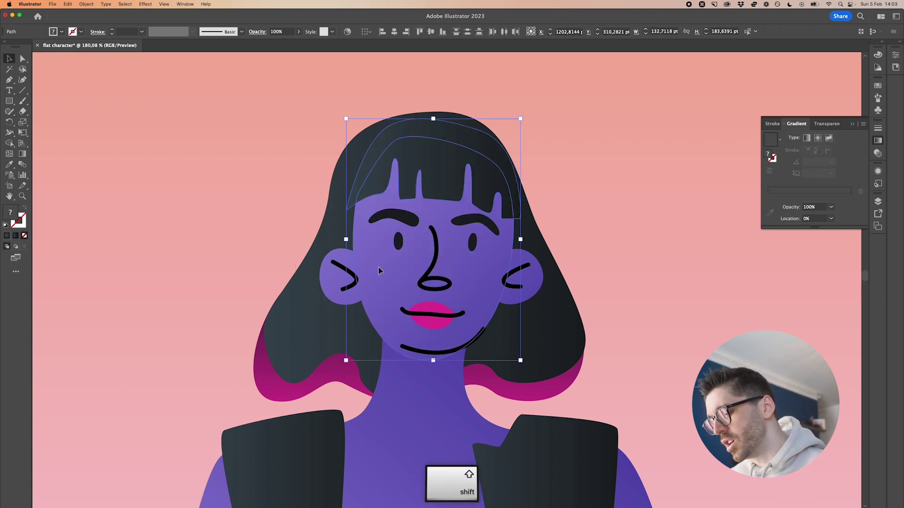
pyautogui.hotkey('shift', 'm')
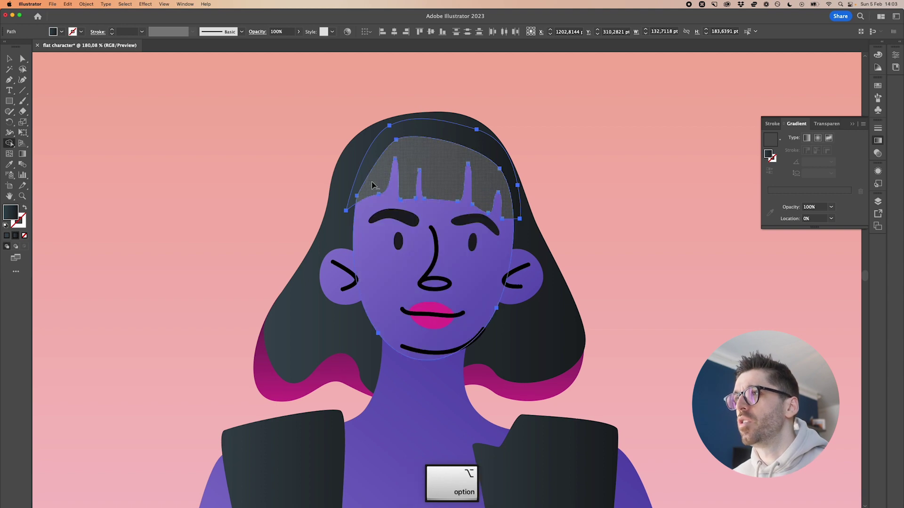
pyautogui.keyDown('alt'); pyautogui.click(378, 147); pyautogui.keyUp('alt')
pyautogui.press('v')
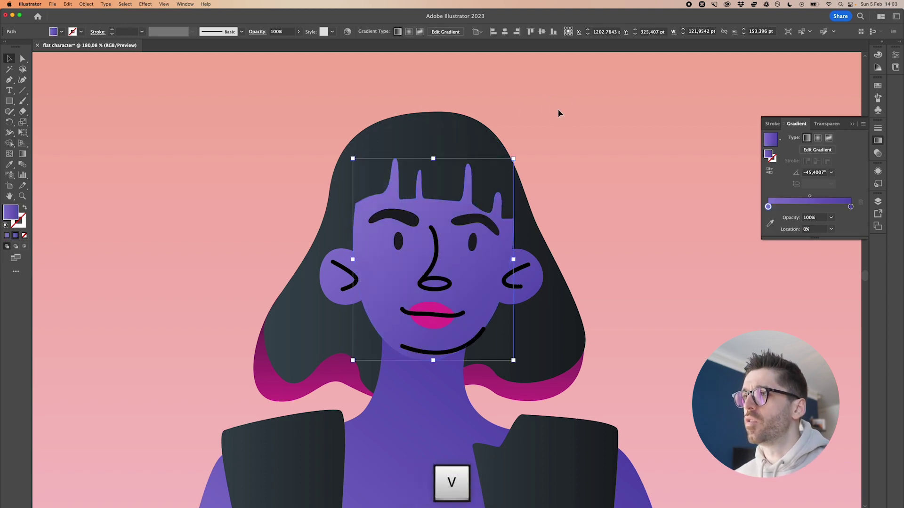
pyautogui.moveTo(486, 301); pyautogui.dragTo(419, 324)
pyautogui.press('super+z')
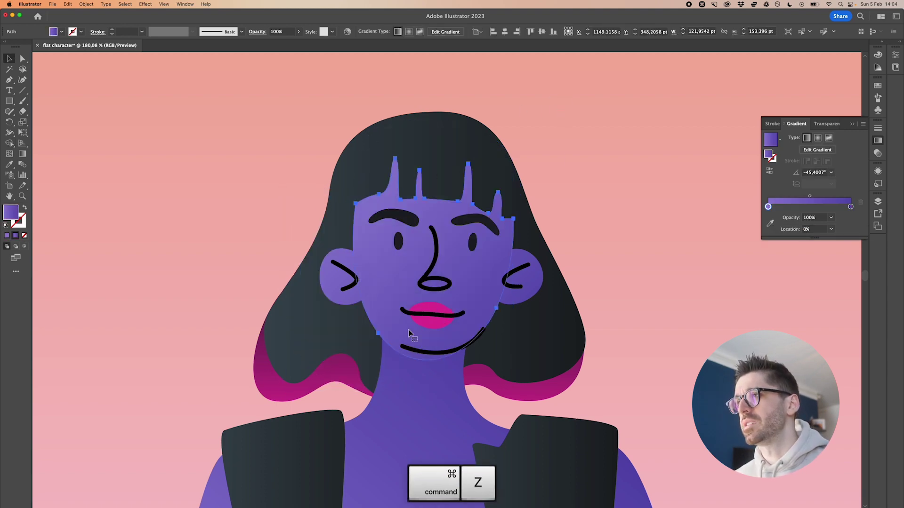
# Select the face and both ears and merge them into one head shape with the Shape Builder
pyautogui.keyDown('shift'); pyautogui.click(513, 298); pyautogui.keyUp('shift')
pyautogui.keyDown('shift'); pyautogui.click(350, 304); pyautogui.keyUp('shift')
pyautogui.press('shift')
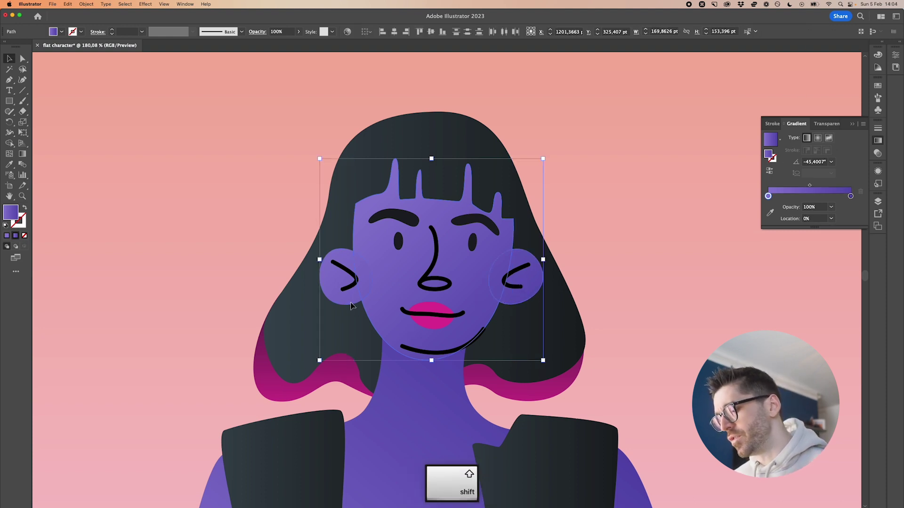
pyautogui.hotkey('shift', 'm')
pyautogui.moveTo(348, 290); pyautogui.dragTo(518, 280)
pyautogui.press('v')
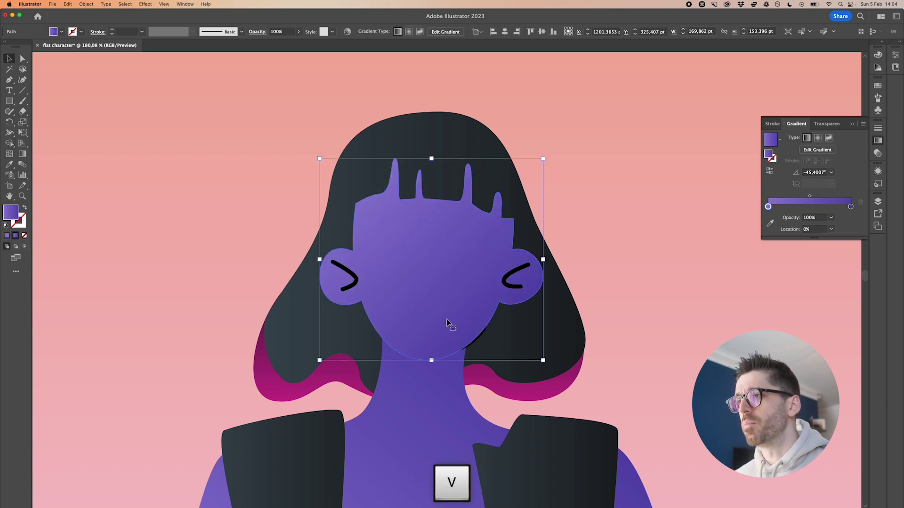
# Send the merged head shape backward until it sits behind the eyes, eyebrows, nose and mouth
pyautogui.press('super+bracketleft')
pyautogui.press('super+bracketleft')
pyautogui.press('super+bracketleft')
pyautogui.press('super+bracketleft')
pyautogui.press('super+bracketleft')
pyautogui.press('super+bracketleft')
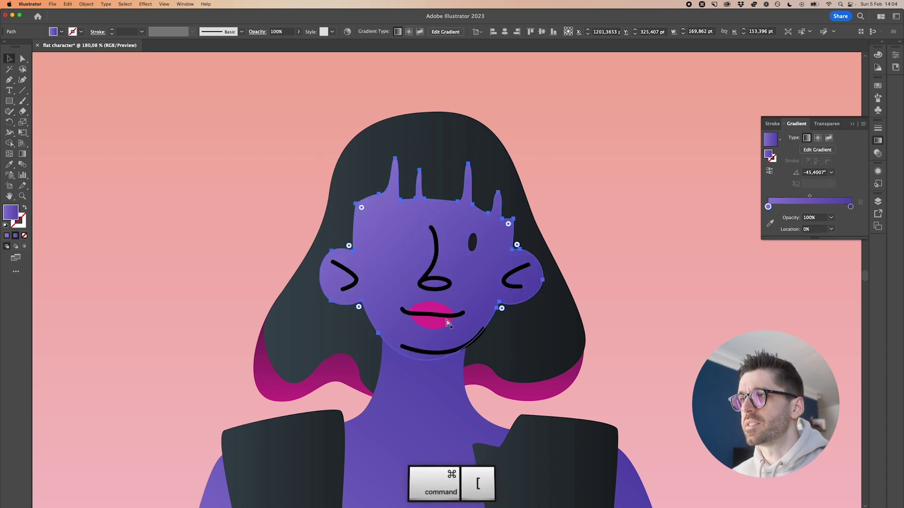
pyautogui.press('super+bracketleft')
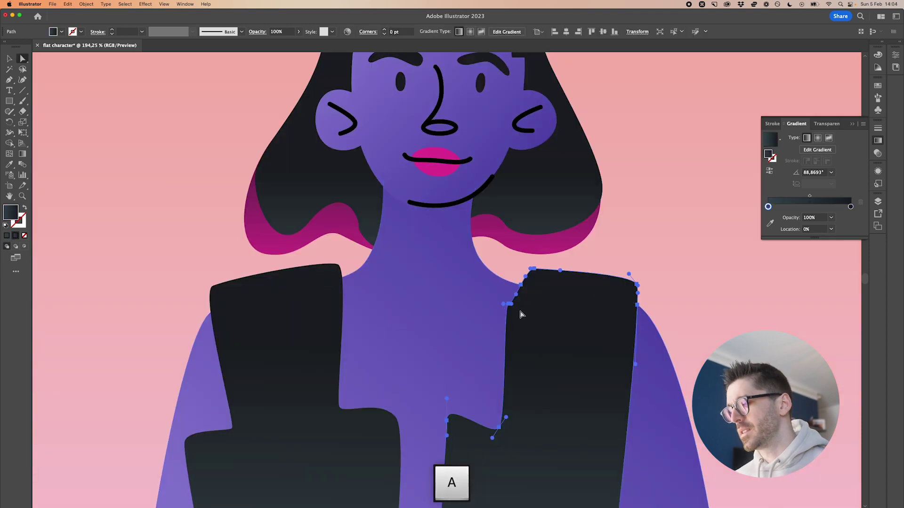
# Delete the notch's corner anchor point on the right vest panel's inner edge near the shoulder
pyautogui.press('p')
pyautogui.click(509, 304)
pyautogui.press('v')
pyautogui.scroll(-10, 518, 337)
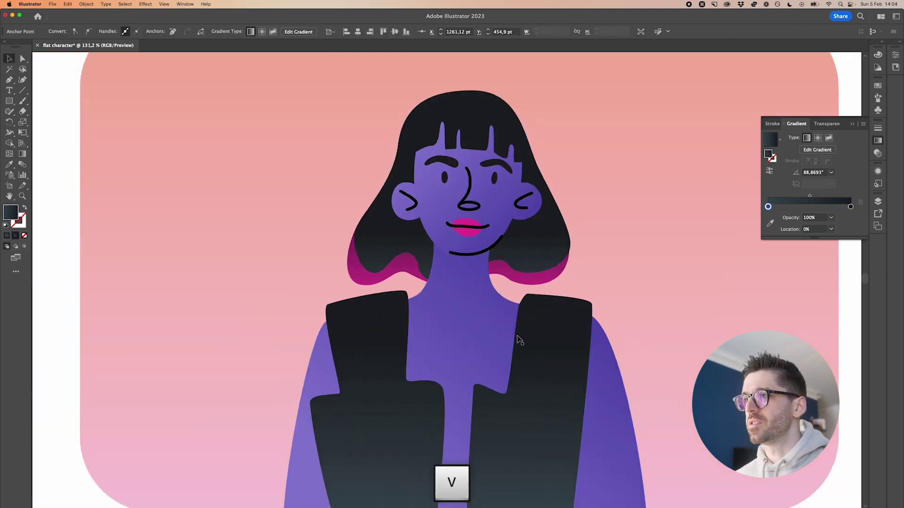
pyautogui.click(668, 460)
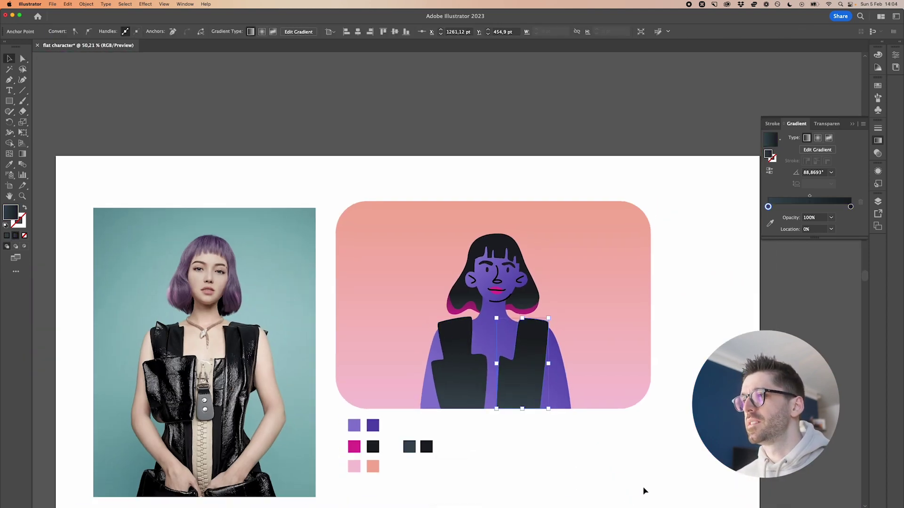
# Select the nose, mouth, chin and ear line strokes and expand them into filled shapes
pyautogui.scroll(2, 523, 426)
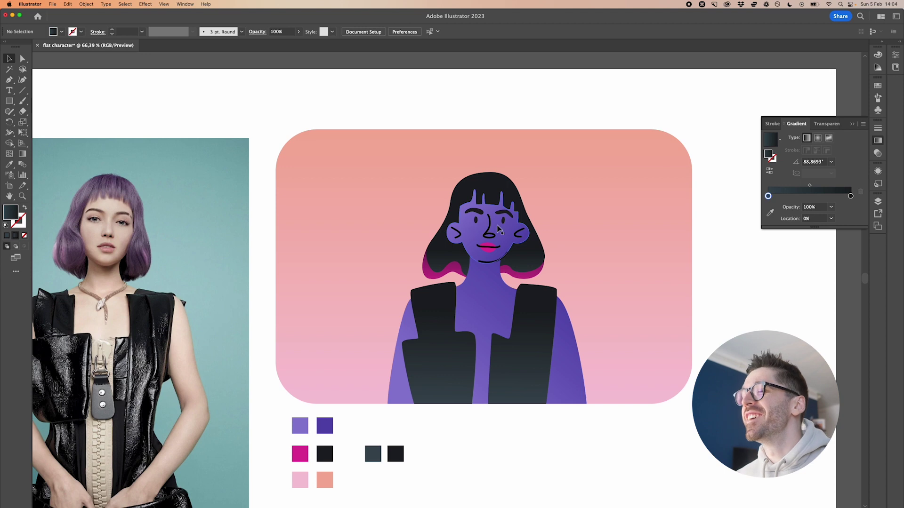
pyautogui.scroll(3, 498, 227)
pyautogui.scroll(2, 498, 229)
pyautogui.click(482, 222)
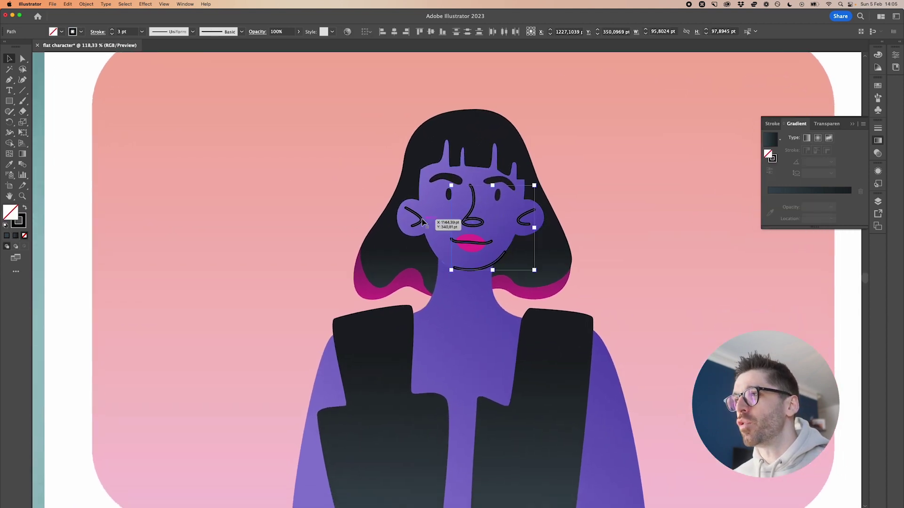
pyautogui.keyDown('shift'); pyautogui.click(423, 221); pyautogui.keyUp('shift')
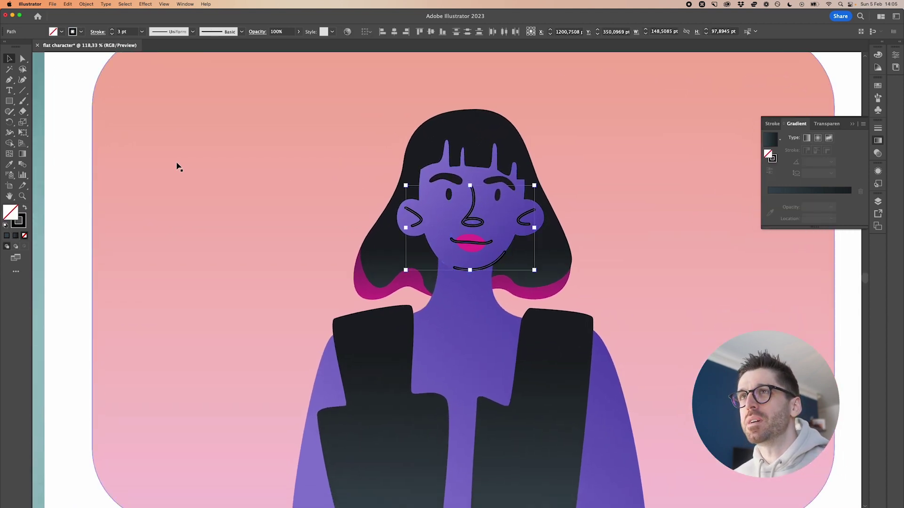
pyautogui.click(86, 4)
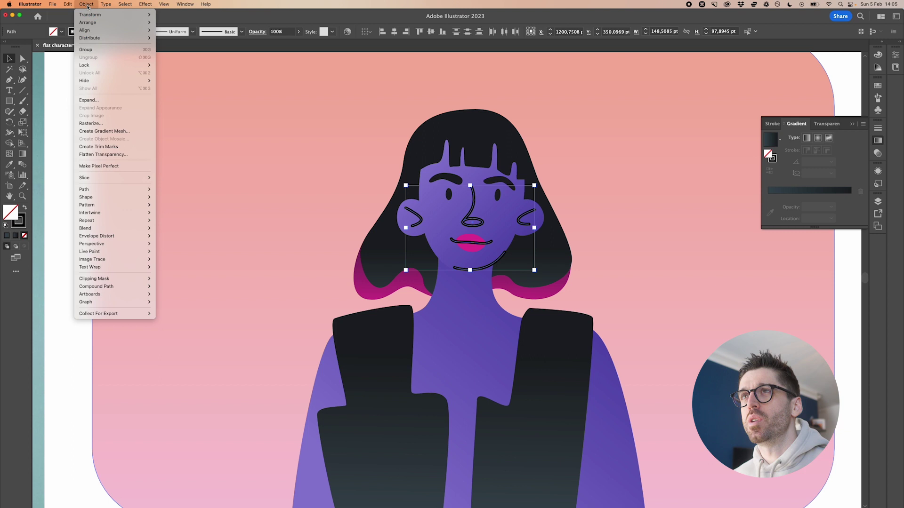
pyautogui.click(103, 99)
pyautogui.click(488, 325)
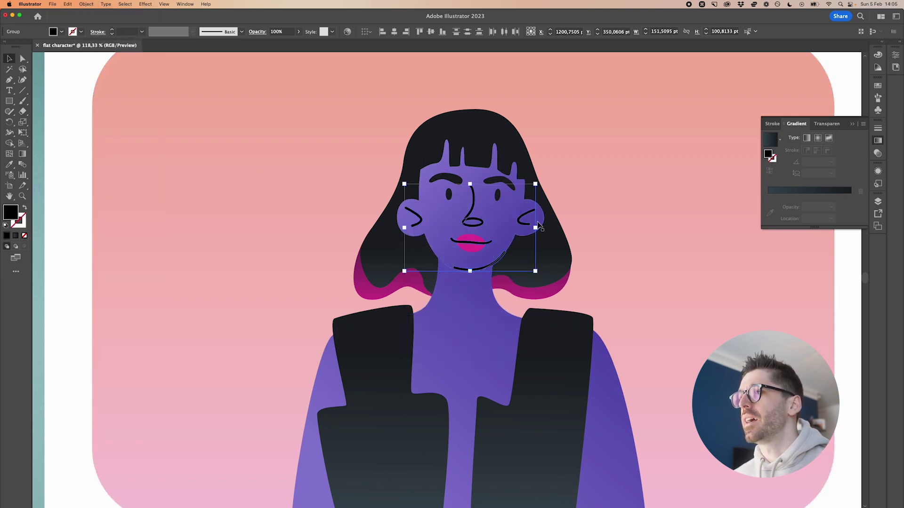
pyautogui.scroll(-4, 540, 226)
pyautogui.click(570, 445)
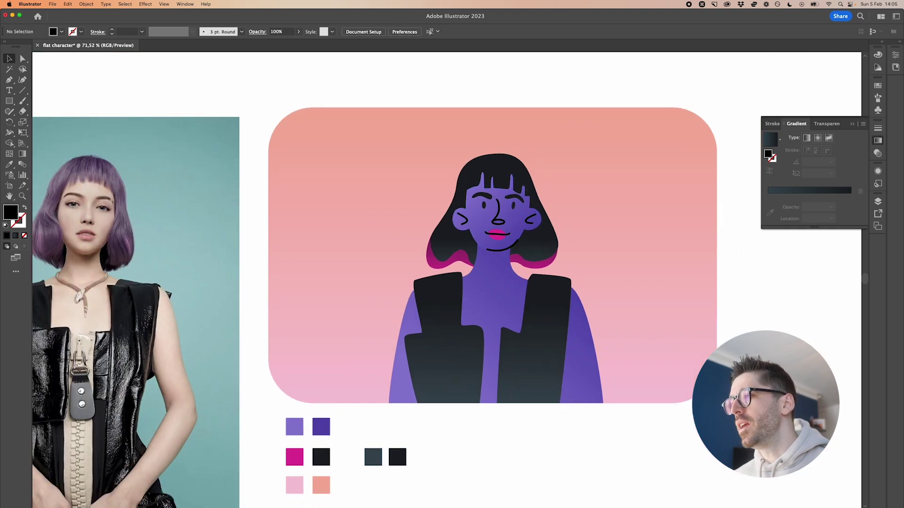
# Switch to the untitled Figma file in Chrome and rename it "Grain illustration"
pyautogui.moveTo(498, 363); pyautogui.dragTo(329, 142)
pyautogui.click(420, 89)
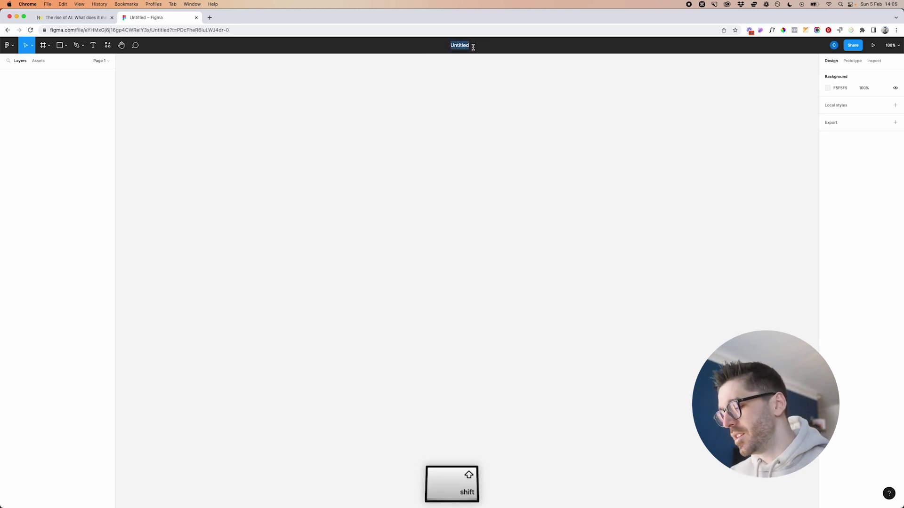
pyautogui.write('Grain ')
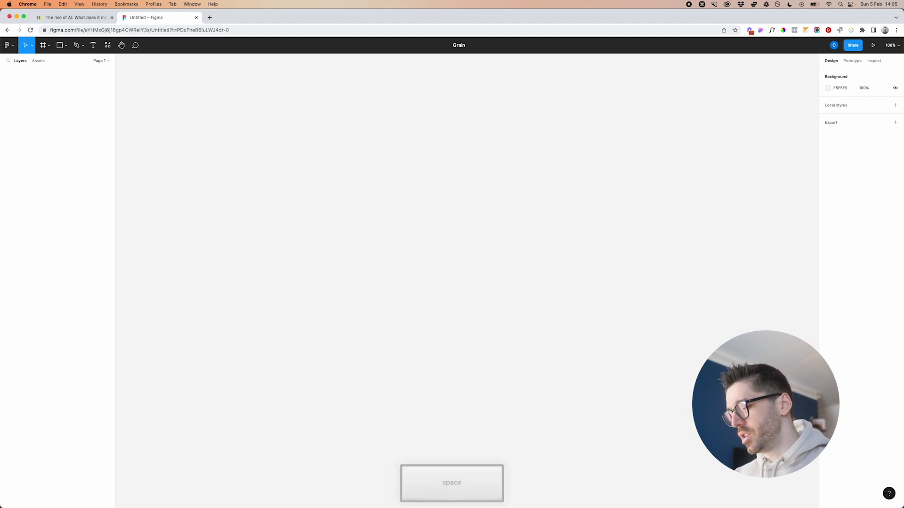
pyautogui.write('illustration')
pyautogui.click(475, 148)
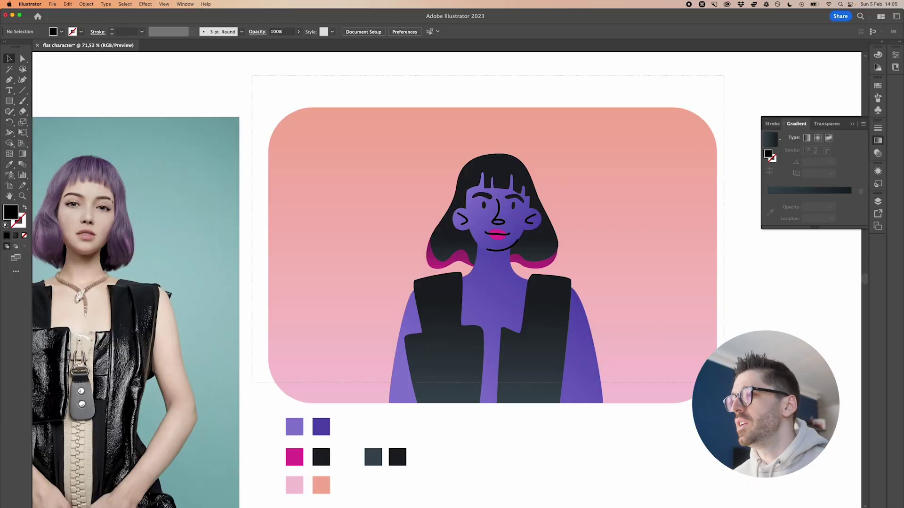
# Copy the whole character with its background in Illustrator, paste it into the Figma file and select the background rectangle
pyautogui.press('super+a')
pyautogui.press('super+c')
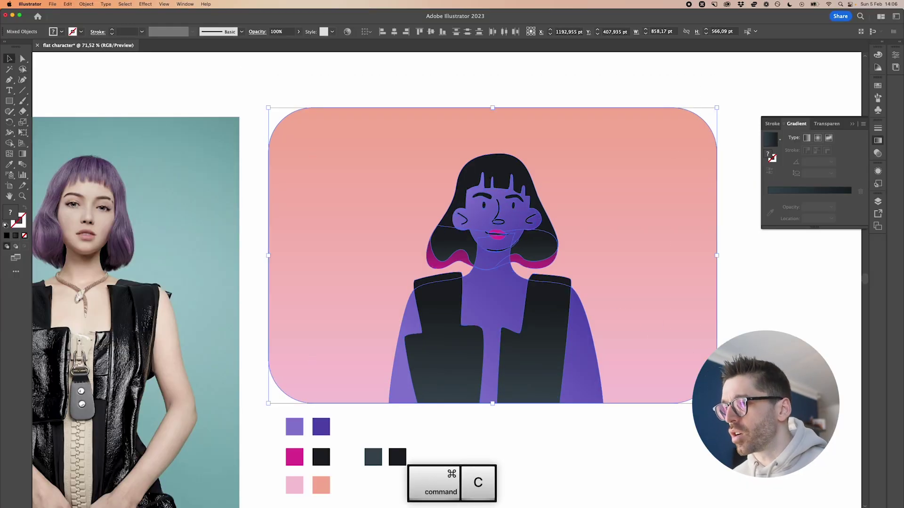
pyautogui.press('super+Tab')
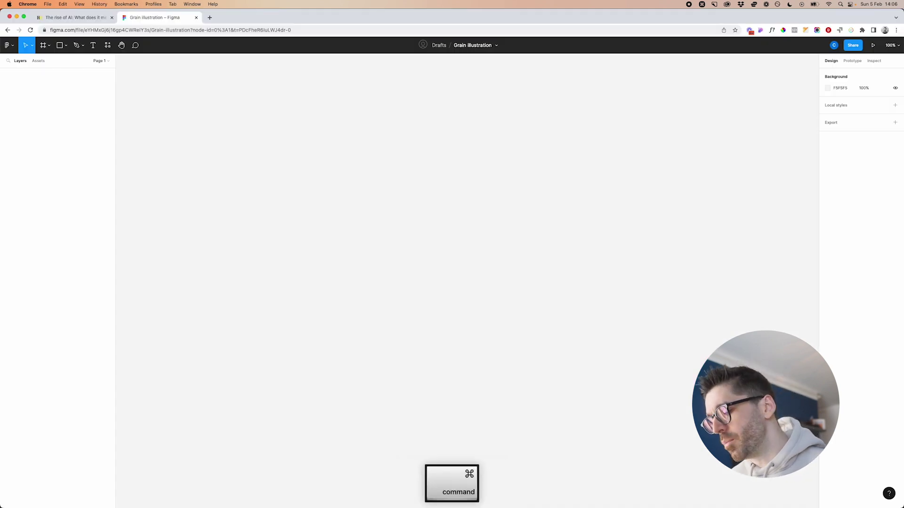
pyautogui.press('super+v')
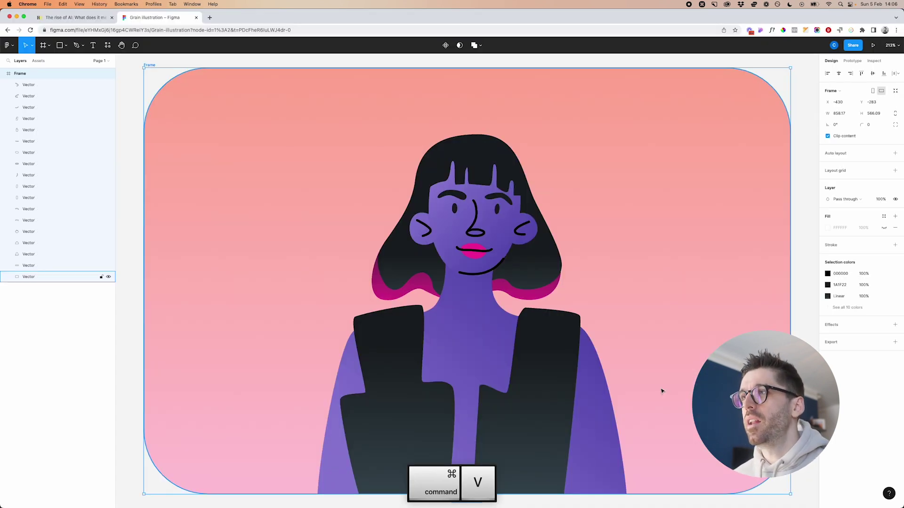
pyautogui.keyDown('ctrl'); pyautogui.scroll(-3, 660, 391); pyautogui.keyUp('ctrl')
pyautogui.click(651, 390)
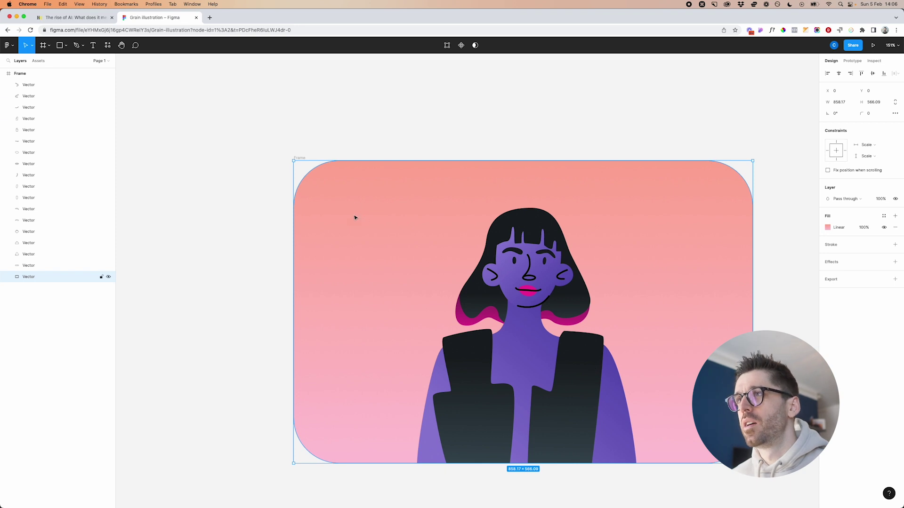
# Ungroup the pasted frame so its vector shapes sit directly on the page, and clear the selection
pyautogui.press('Escape')
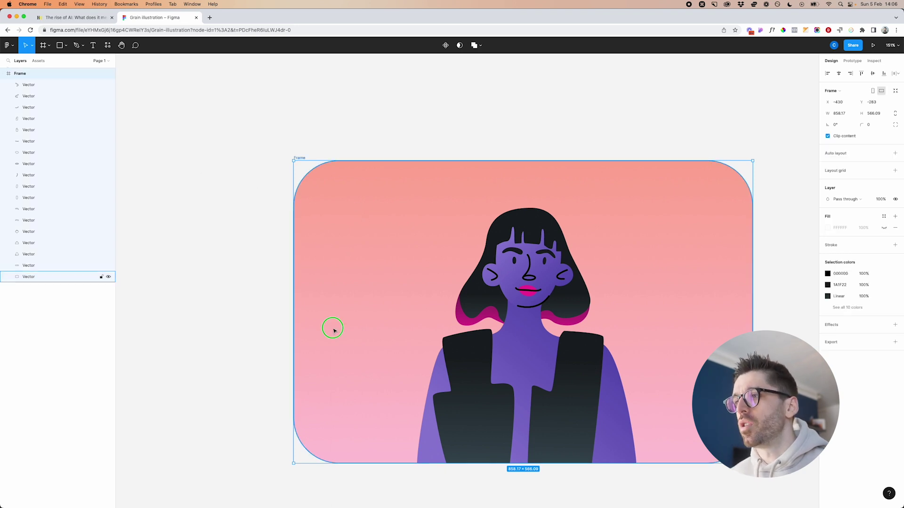
pyautogui.rightClick(333, 327)
pyautogui.click(355, 379)
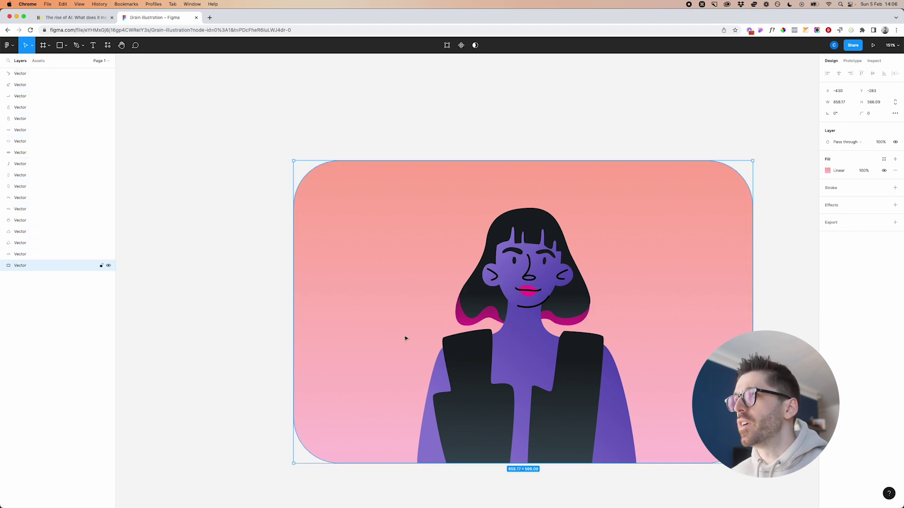
pyautogui.click(507, 137)
pyautogui.hscroll(1, 507, 137)
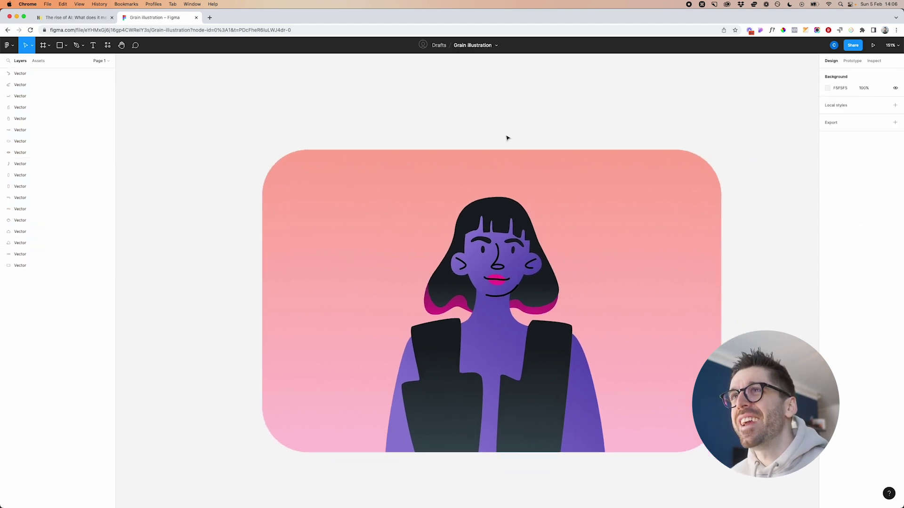
# Search the plugins for "noise texture", run Noise & Texture and place its window beside the artwork
pyautogui.click(109, 47)
pyautogui.click(142, 61)
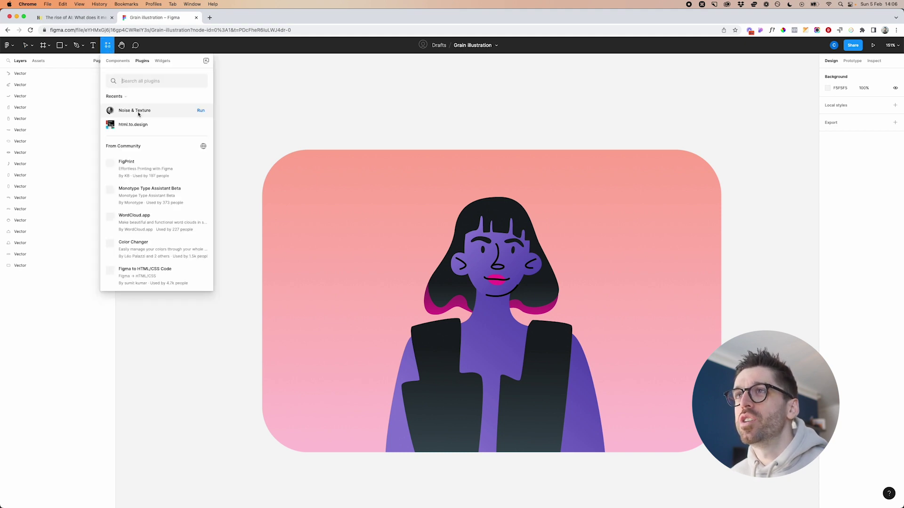
pyautogui.write('noise')
pyautogui.write('texture')
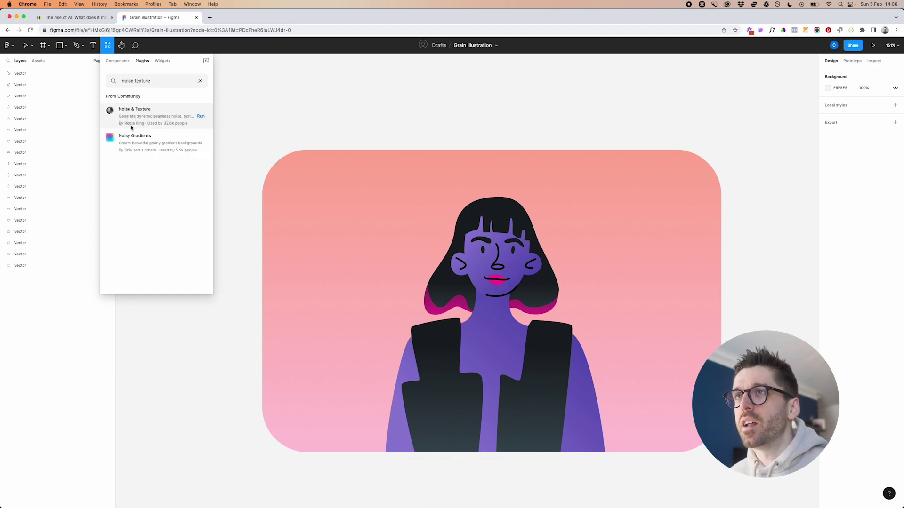
pyautogui.click(141, 126)
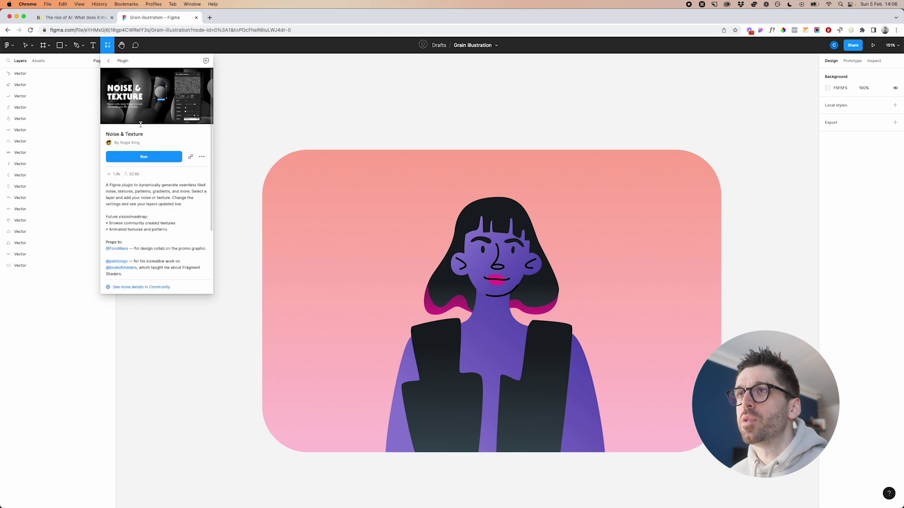
pyautogui.click(150, 156)
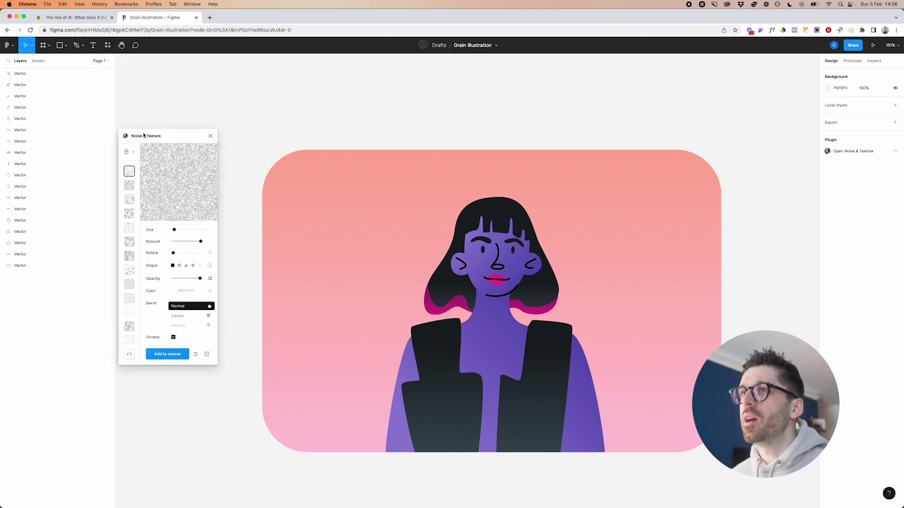
pyautogui.moveTo(153, 138); pyautogui.dragTo(177, 188)
pyautogui.scroll(-1, 378, 231)
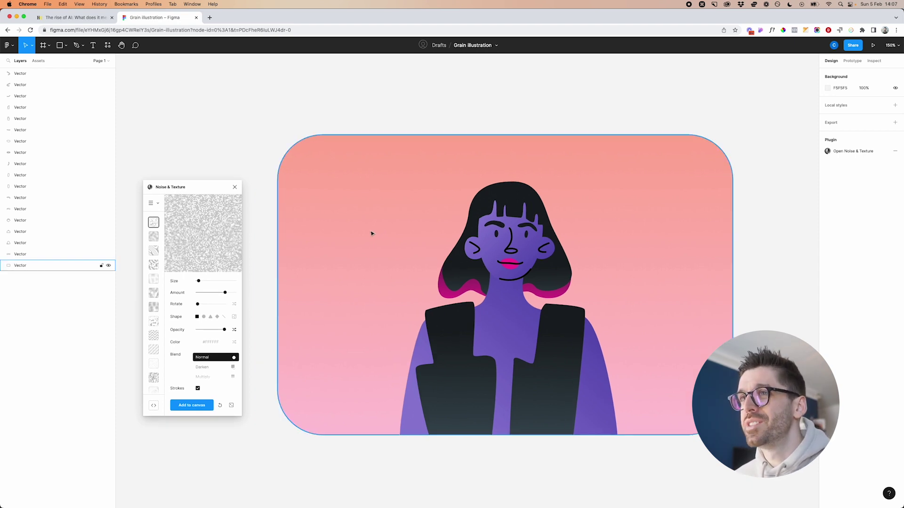
# Select the background rectangle and preview the available texture patterns one after another, returning to the first noise pattern
pyautogui.click(370, 234)
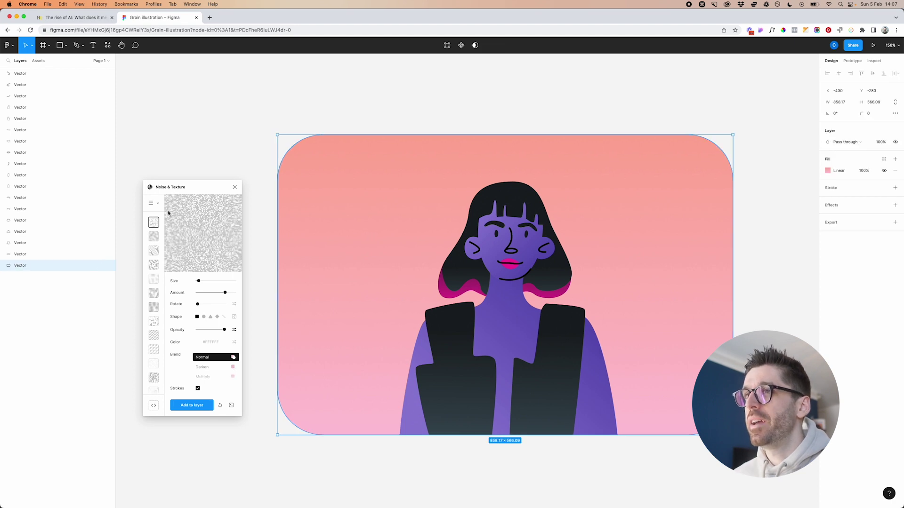
pyautogui.click(153, 236)
pyautogui.click(151, 250)
pyautogui.click(153, 268)
pyautogui.click(153, 269)
pyautogui.click(153, 280)
pyautogui.click(153, 293)
pyautogui.click(153, 307)
pyautogui.click(153, 321)
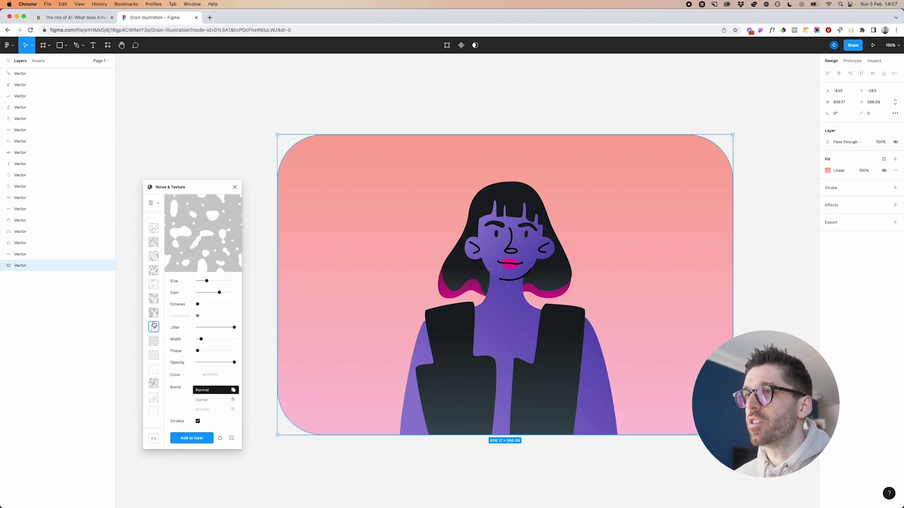
pyautogui.click(154, 228)
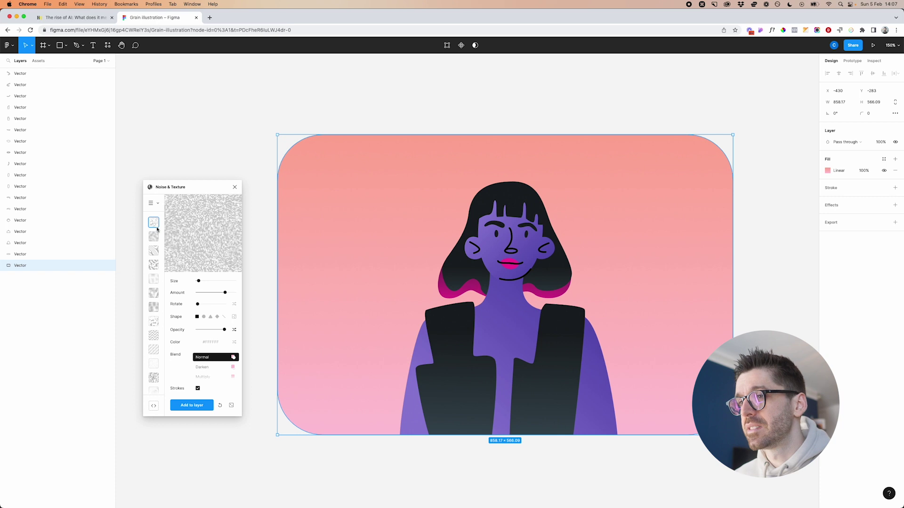
# Add the noise to the background, shrink its size to a fine grain and lower its amount, keeping the square shape
pyautogui.click(191, 406)
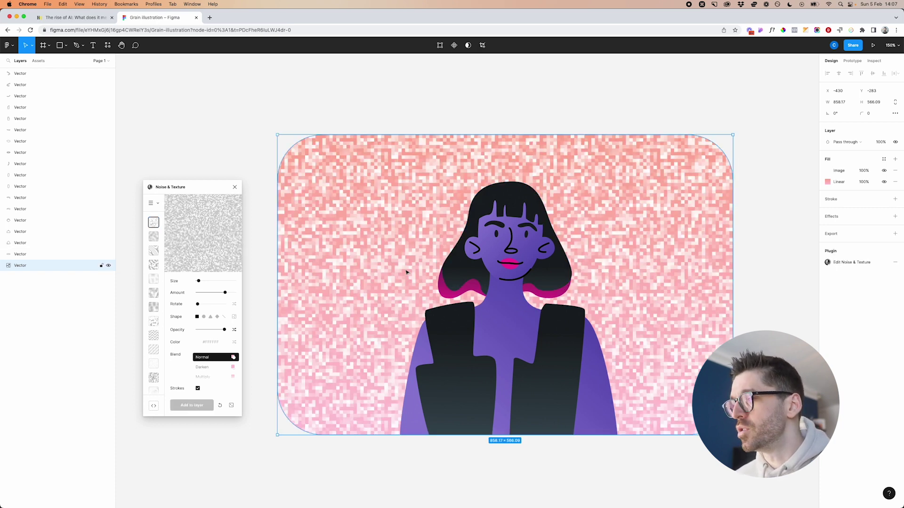
pyautogui.moveTo(200, 282)
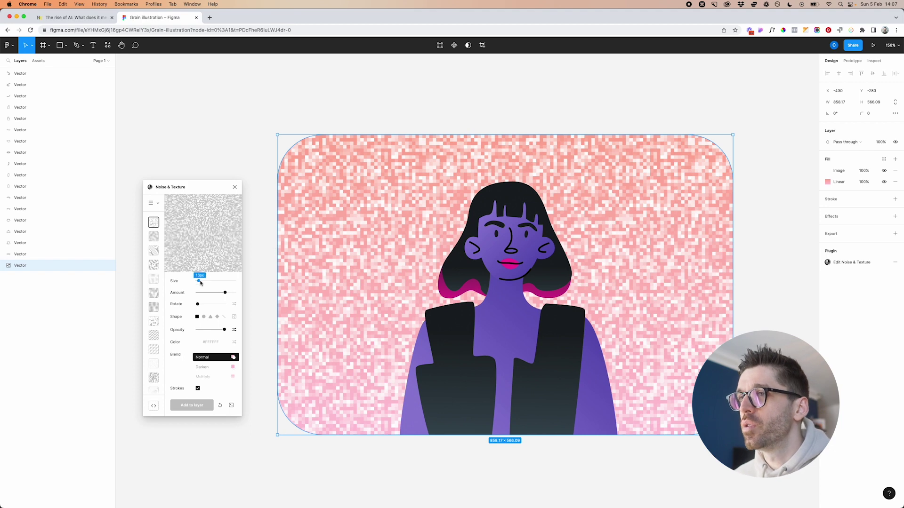
pyautogui.moveTo(199, 283)
pyautogui.mouseDown()
pyautogui.moveTo(218, 281)
pyautogui.moveTo(196, 281)
pyautogui.mouseUp()
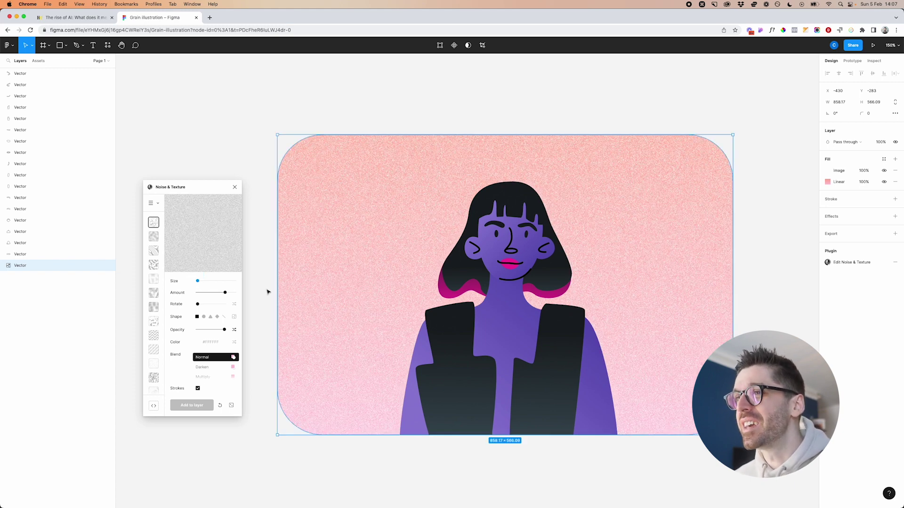
pyautogui.moveTo(225, 293); pyautogui.dragTo(202, 293)
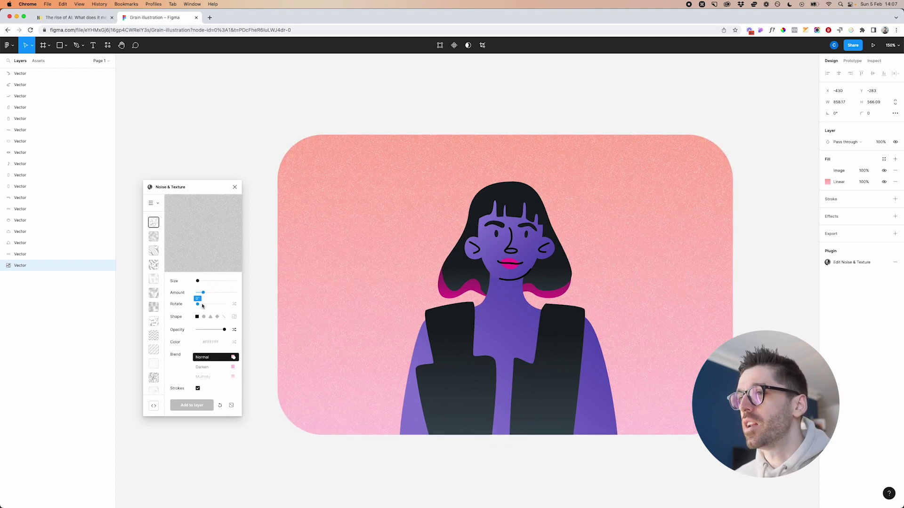
pyautogui.click(210, 317)
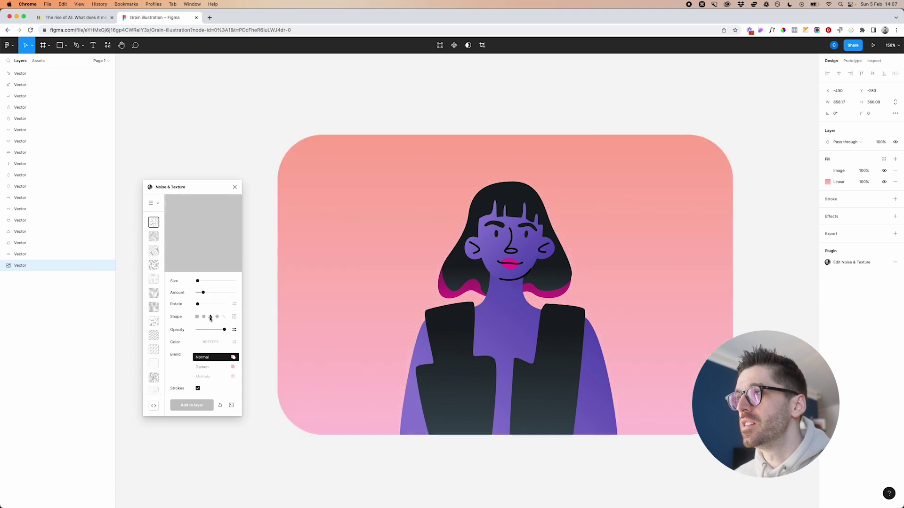
pyautogui.click(197, 317)
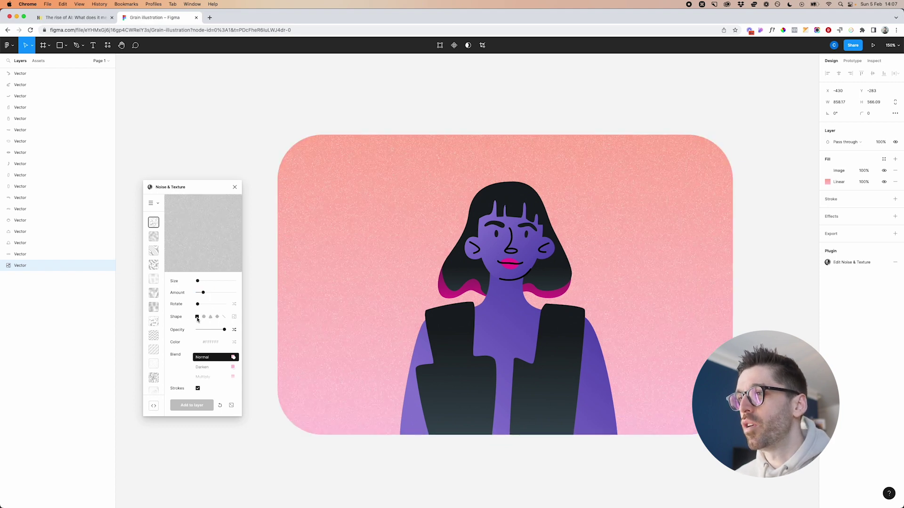
# Blend the background noise as Overlay at 50% opacity and reduce its amount slightly further
pyautogui.moveTo(224, 330)
pyautogui.mouseDown()
pyautogui.moveTo(212, 332)
pyautogui.moveTo(233, 344)
pyautogui.mouseUp()
pyautogui.scroll(-5, 222, 362)
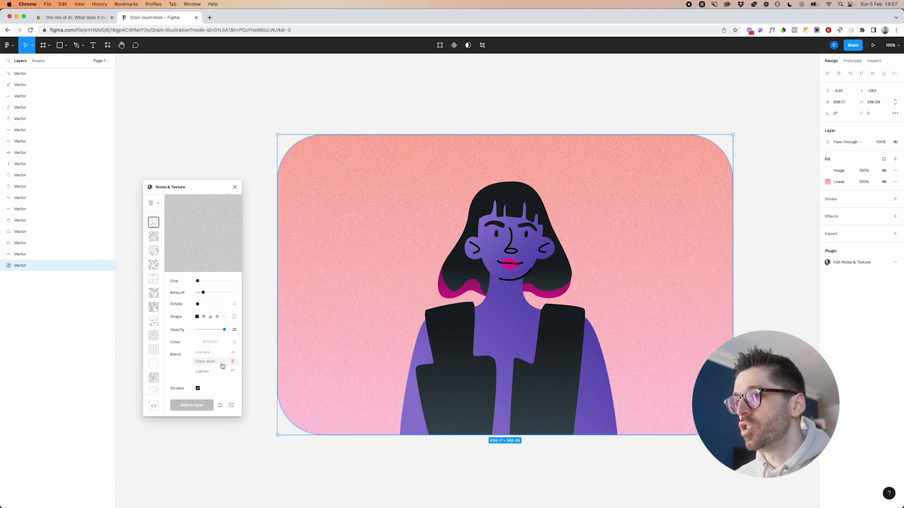
pyautogui.scroll(-1, 222, 366)
pyautogui.click(218, 366)
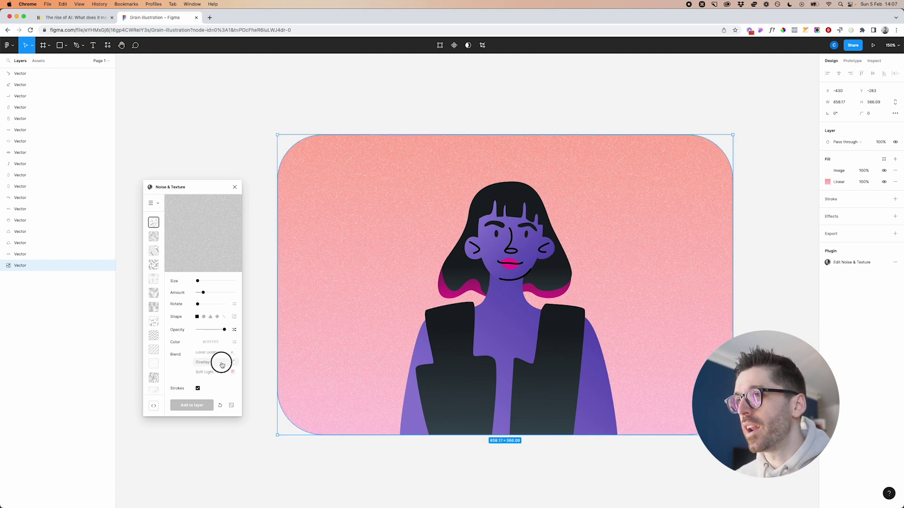
pyautogui.moveTo(224, 330); pyautogui.dragTo(212, 331)
pyautogui.moveTo(203, 292); pyautogui.dragTo(201, 295)
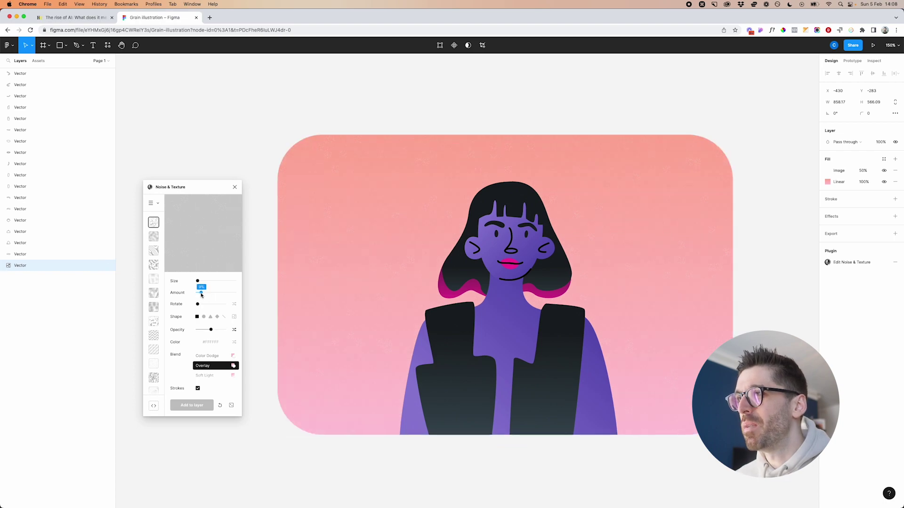
# Add the Overlay noise to the purple face shape and strongly increase its amount, keeping the grain fine
pyautogui.scroll(10, 349, 262)
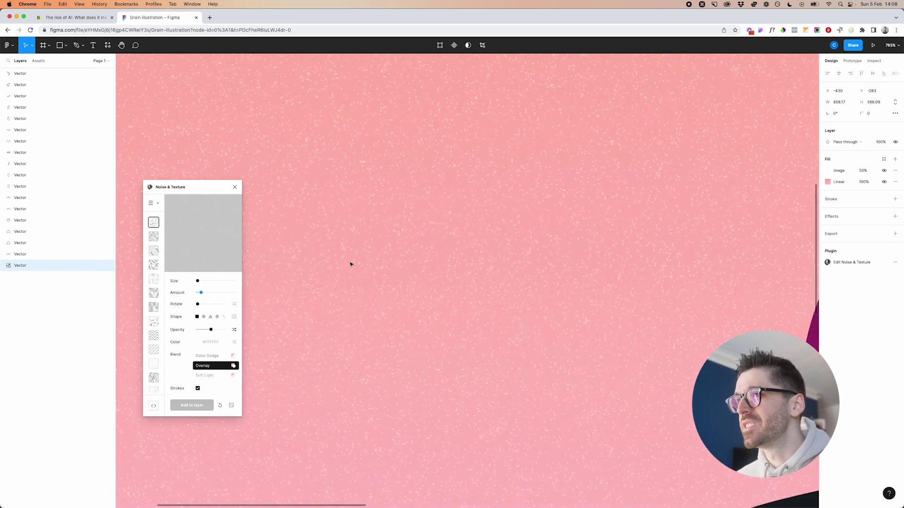
pyautogui.scroll(-6, 349, 263)
pyautogui.scroll(-5, 350, 264)
pyautogui.scroll(3, 541, 254)
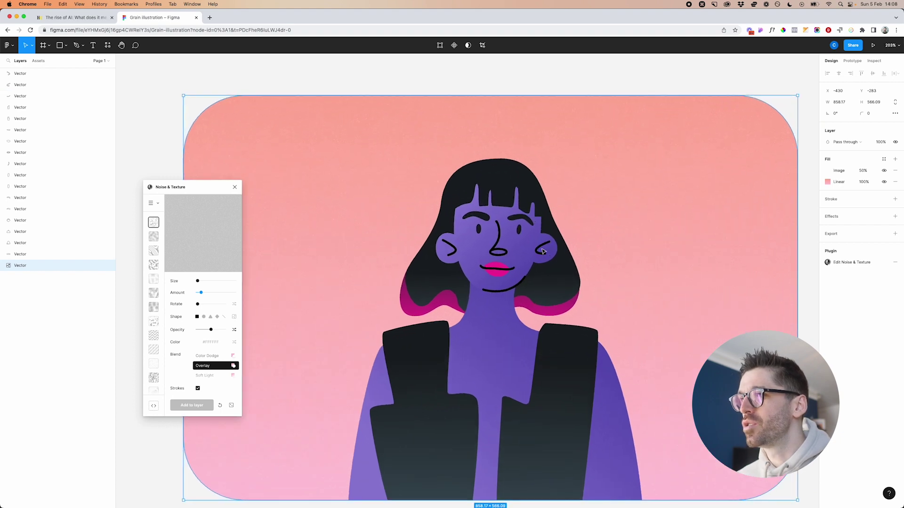
pyautogui.click(522, 258)
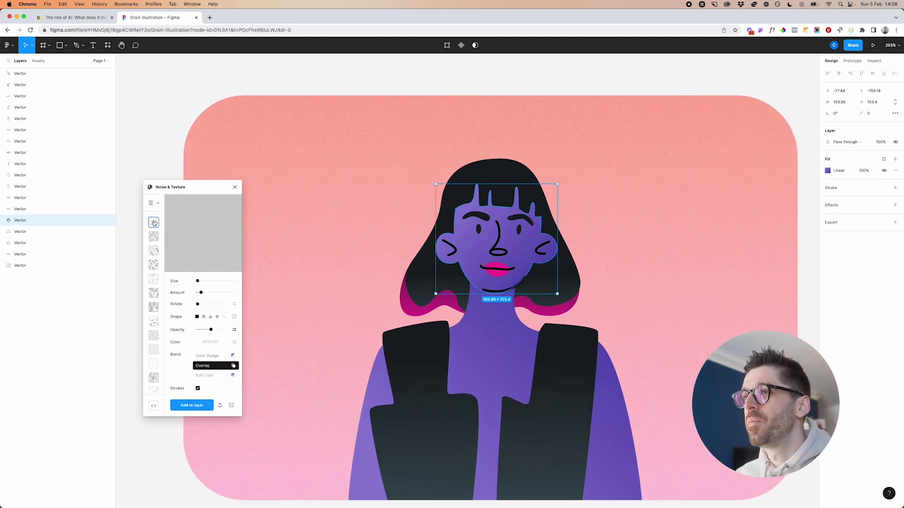
pyautogui.click(191, 405)
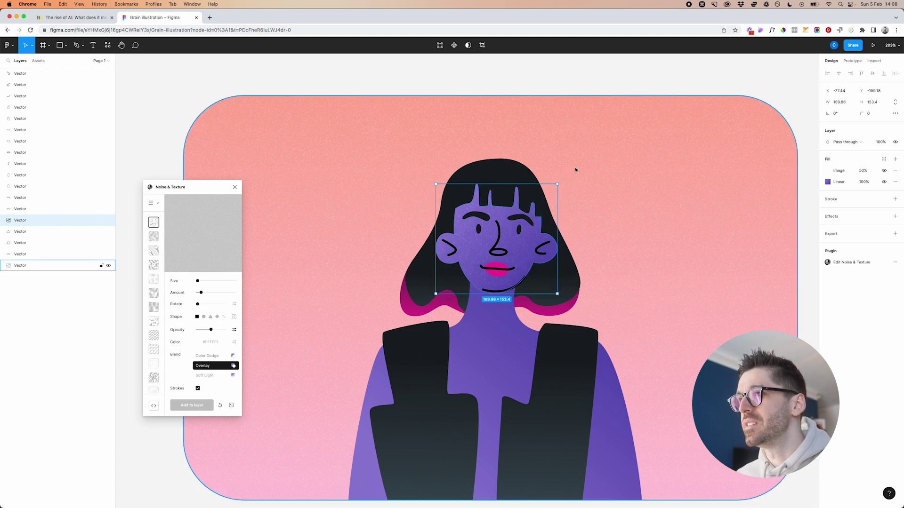
pyautogui.moveTo(201, 293); pyautogui.dragTo(224, 292)
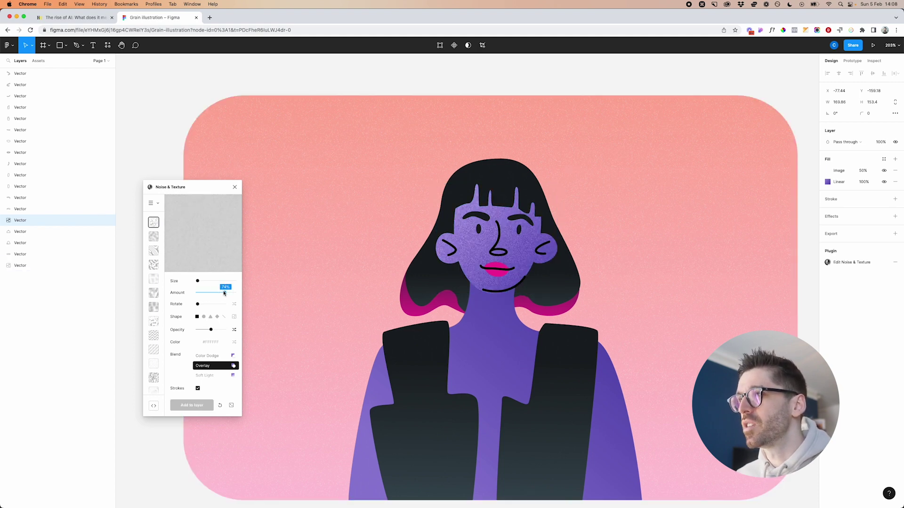
pyautogui.moveTo(198, 281); pyautogui.dragTo(199, 283)
# Set the face noise to Normal blending at 25% opacity and switch it to the fourth texture pattern at a very small size
pyautogui.scroll(5, 211, 367)
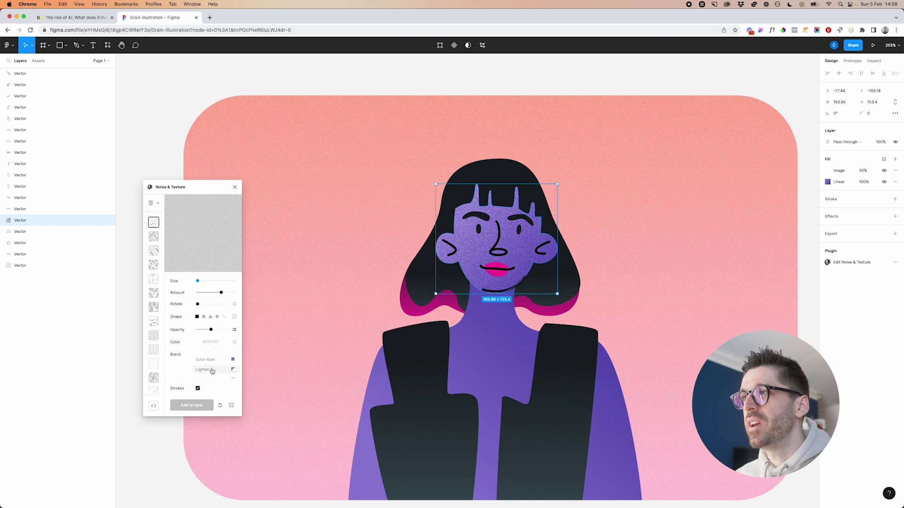
pyautogui.click(203, 357)
pyautogui.moveTo(211, 330); pyautogui.dragTo(204, 331)
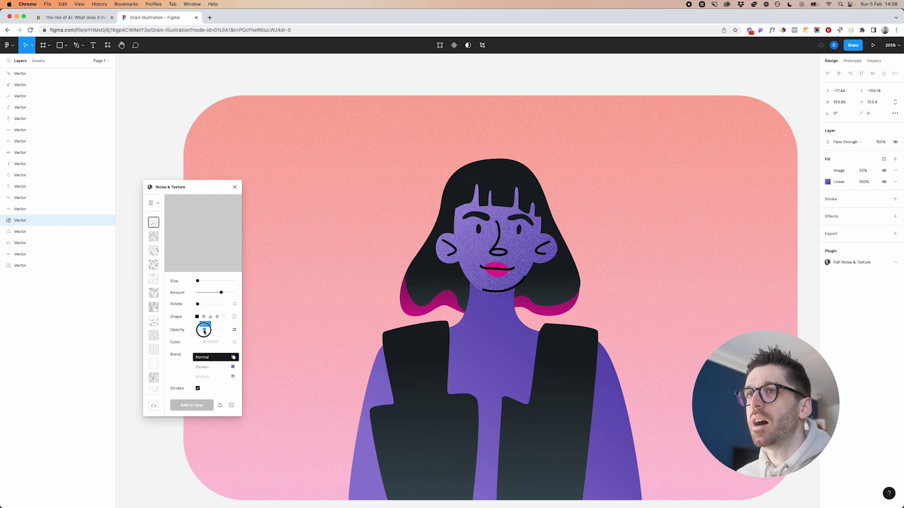
pyautogui.click(154, 265)
pyautogui.moveTo(207, 281); pyautogui.dragTo(197, 280)
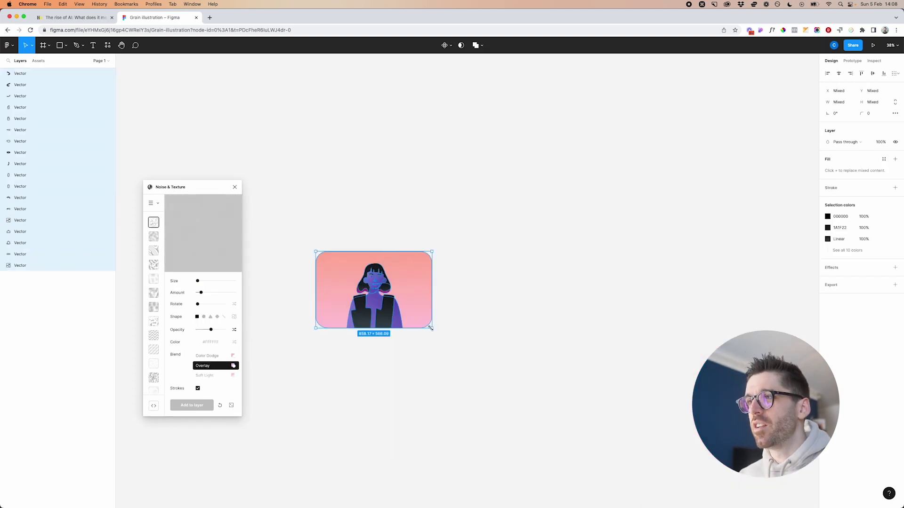
# Scale the whole illustration up proportionally to 2767 × 1825
pyautogui.moveTo(430, 327); pyautogui.dragTo(690, 498)
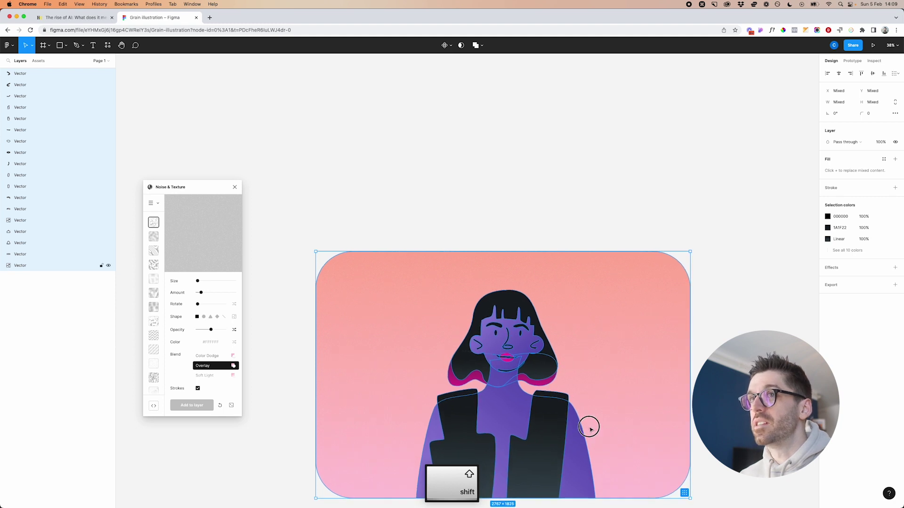
pyautogui.scroll(-4, 590, 429)
pyautogui.click(500, 176)
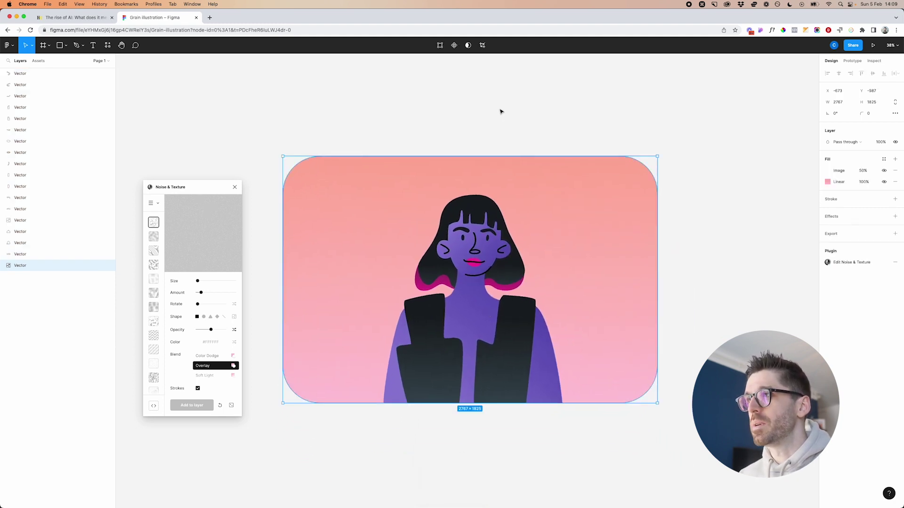
pyautogui.click(501, 111)
# Select the background and readjust its noise for the enlarged artwork, with a slightly larger grain and a low amount
pyautogui.scroll(6, 395, 220)
pyautogui.click(395, 220)
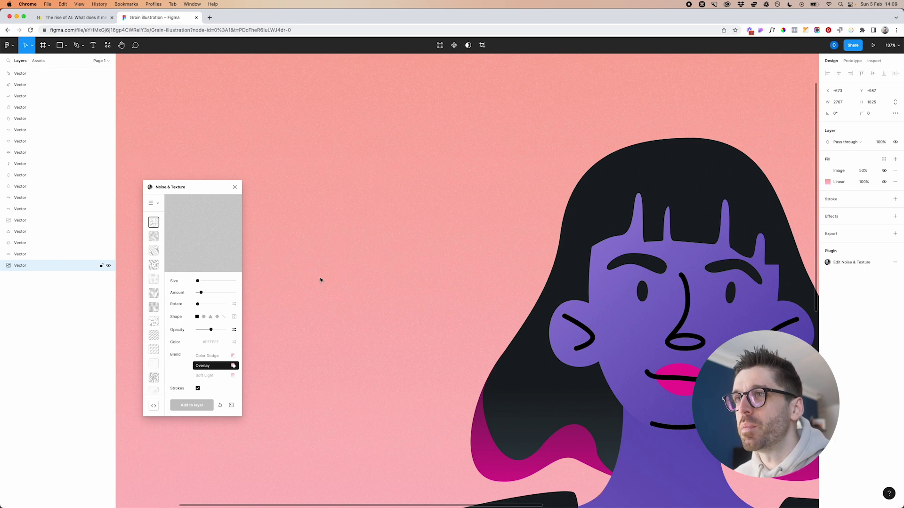
pyautogui.moveTo(203, 294); pyautogui.dragTo(210, 292)
pyautogui.moveTo(198, 281); pyautogui.dragTo(198, 282)
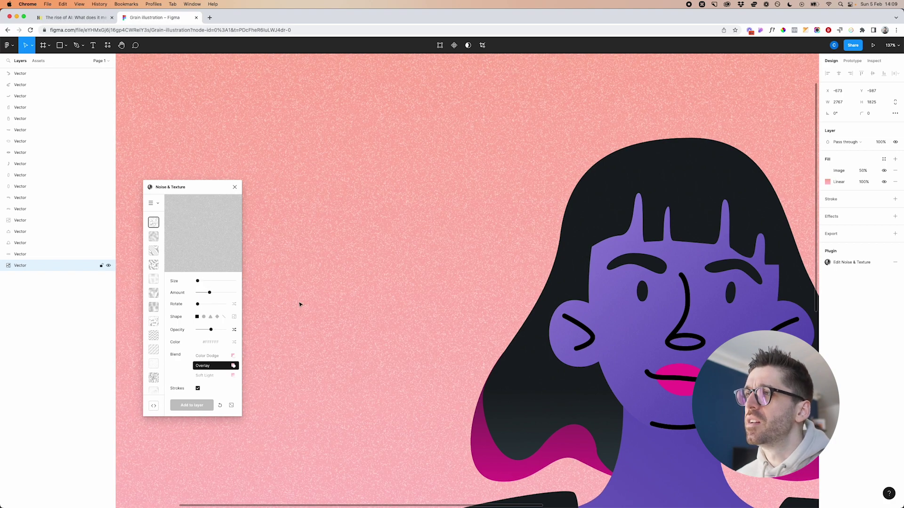
pyautogui.hotkey('shift', '1')
pyautogui.moveTo(209, 295); pyautogui.dragTo(200, 293)
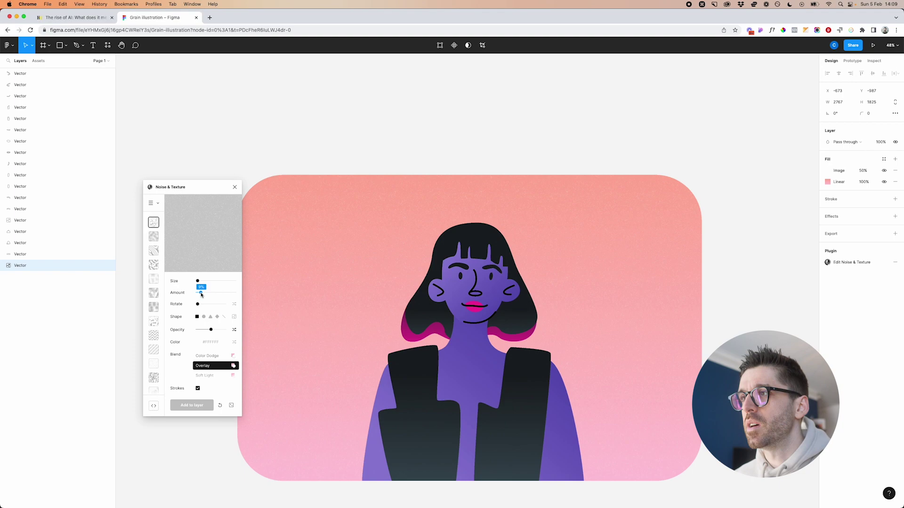
# Select the face shape, raise its noise opacity to 100% and fine-tune the noise size to small visible specks
pyautogui.click(497, 288)
pyautogui.hotkey('shift', '2')
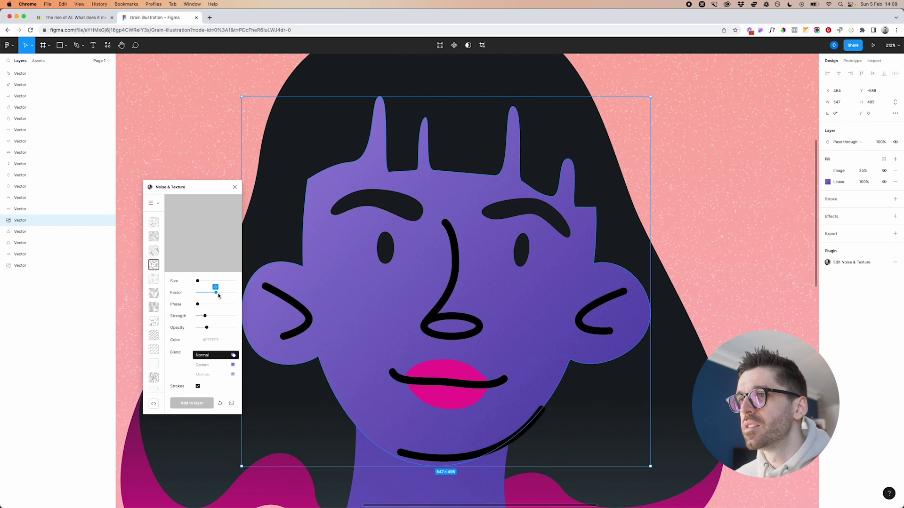
pyautogui.moveTo(209, 327); pyautogui.dragTo(234, 327)
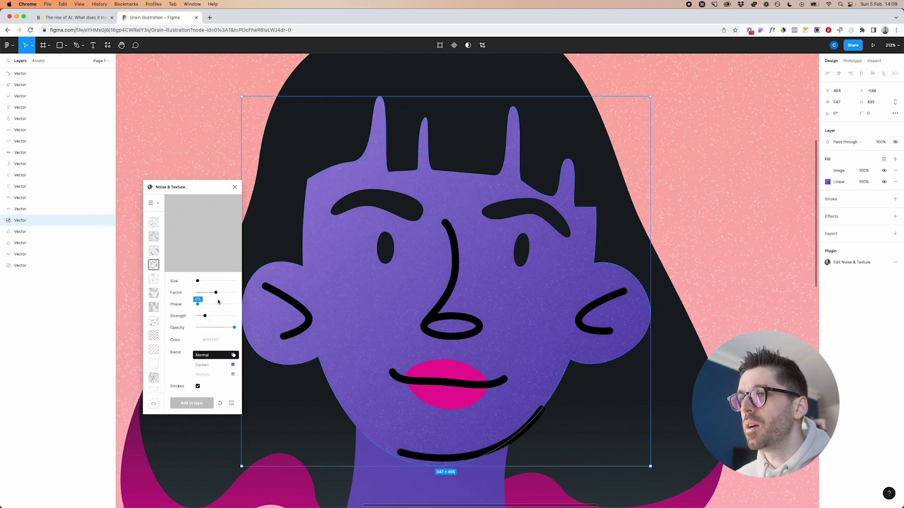
pyautogui.moveTo(198, 281); pyautogui.dragTo(197, 281)
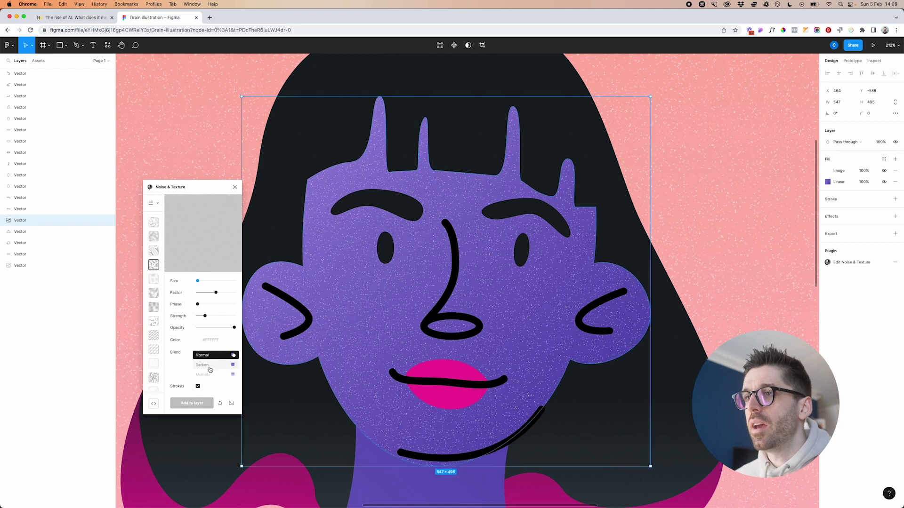
# Try other blend modes on the face noise, including Screen and Soft Light
pyautogui.click(210, 369)
pyautogui.click(210, 373)
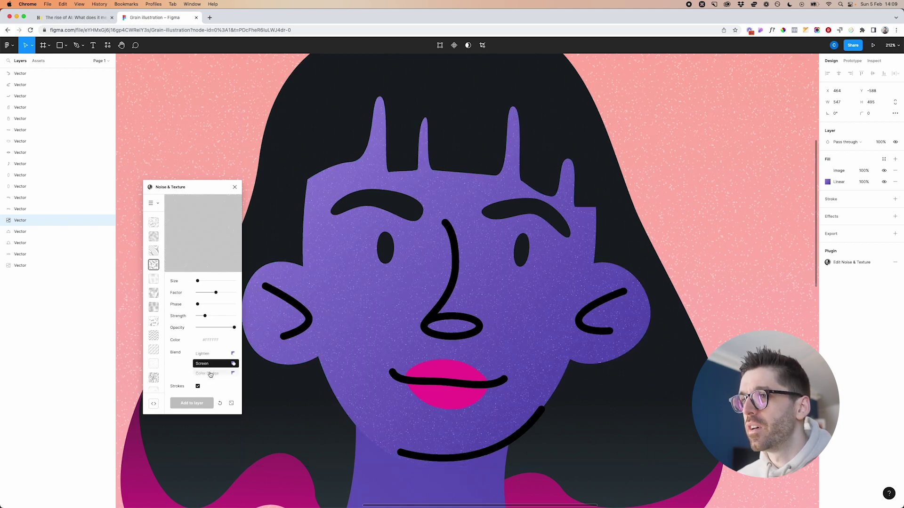
pyautogui.click(210, 375)
pyautogui.scroll(-3, 212, 362)
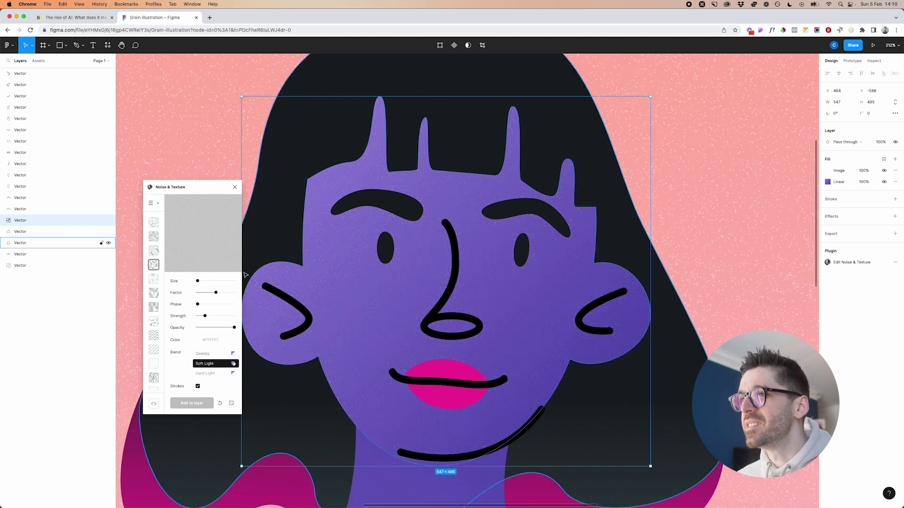
# Try a red colour for the face noise with Normal blending and adjust the grain size slightly
pyautogui.click(198, 340)
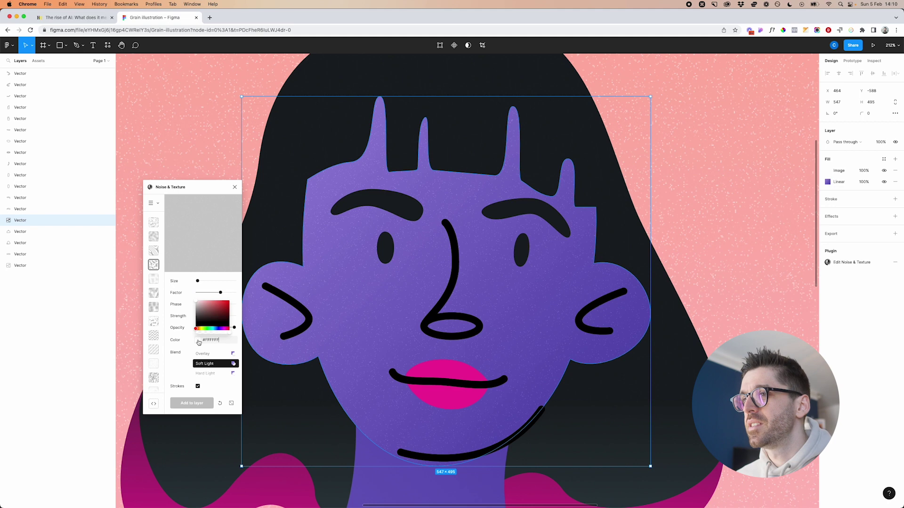
pyautogui.moveTo(210, 312); pyautogui.dragTo(218, 298)
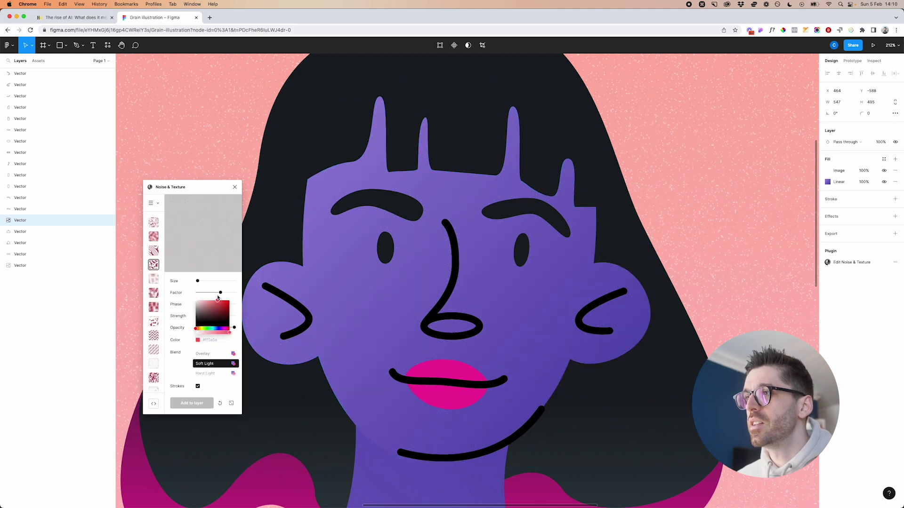
pyautogui.scroll(3, 212, 368)
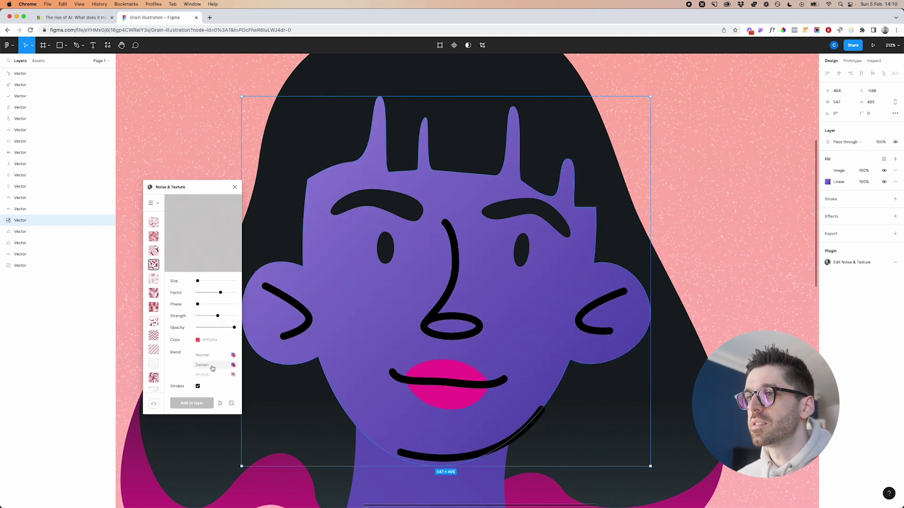
pyautogui.click(211, 356)
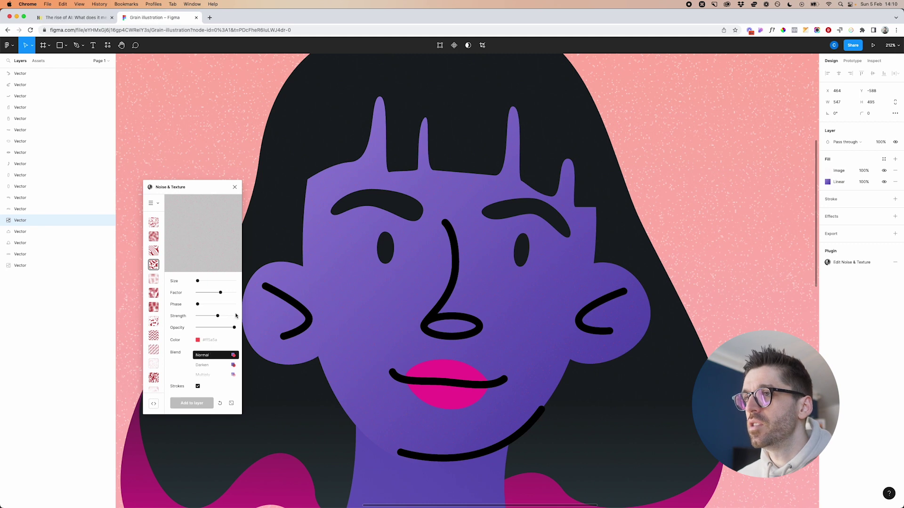
pyautogui.moveTo(229, 328)
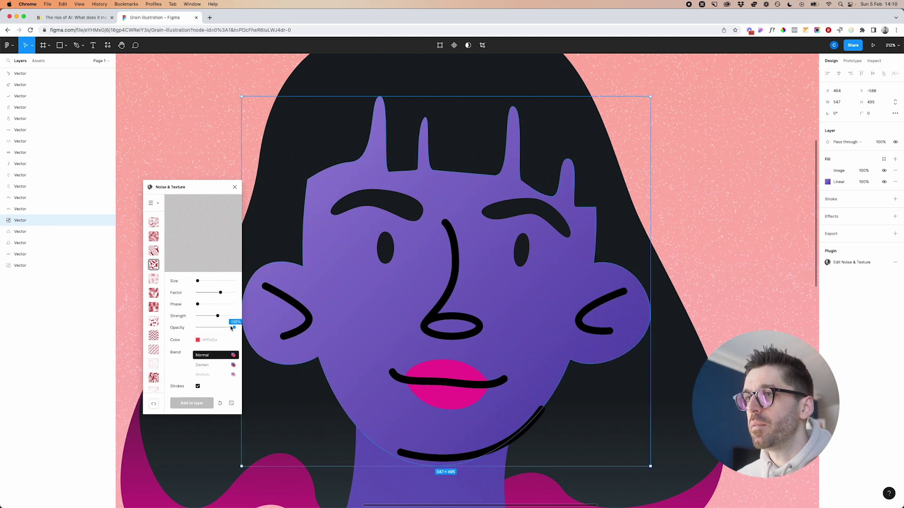
pyautogui.click(197, 340)
pyautogui.moveTo(197, 281); pyautogui.dragTo(199, 281)
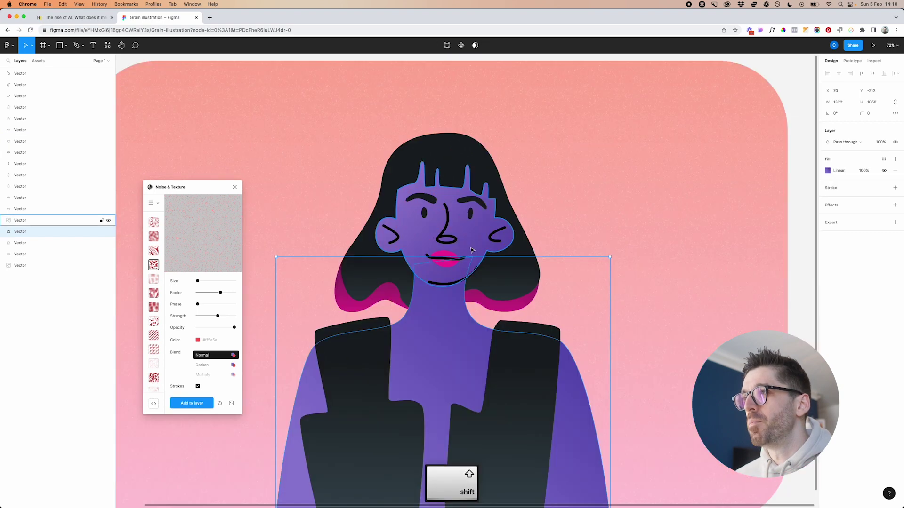
# Select the face and body shapes together, set the noise colour back to white and add the noise to both layers
pyautogui.keyDown('shift'); pyautogui.click(472, 243); pyautogui.keyUp('shift')
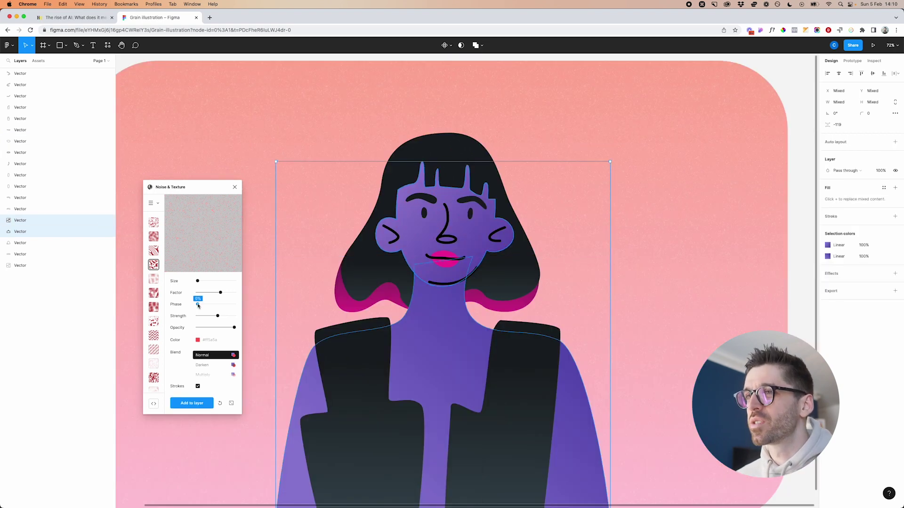
pyautogui.click(197, 340)
pyautogui.moveTo(204, 314); pyautogui.dragTo(185, 307)
pyautogui.click(184, 276)
pyautogui.moveTo(198, 283)
pyautogui.click(192, 403)
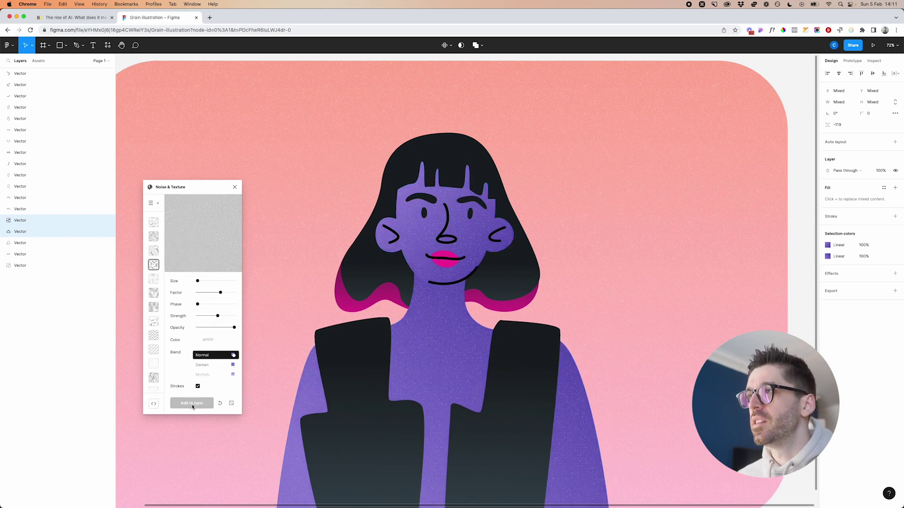
# Fine-tune the grain size on the face and body and lower the noise opacity to 40%
pyautogui.moveTo(197, 280)
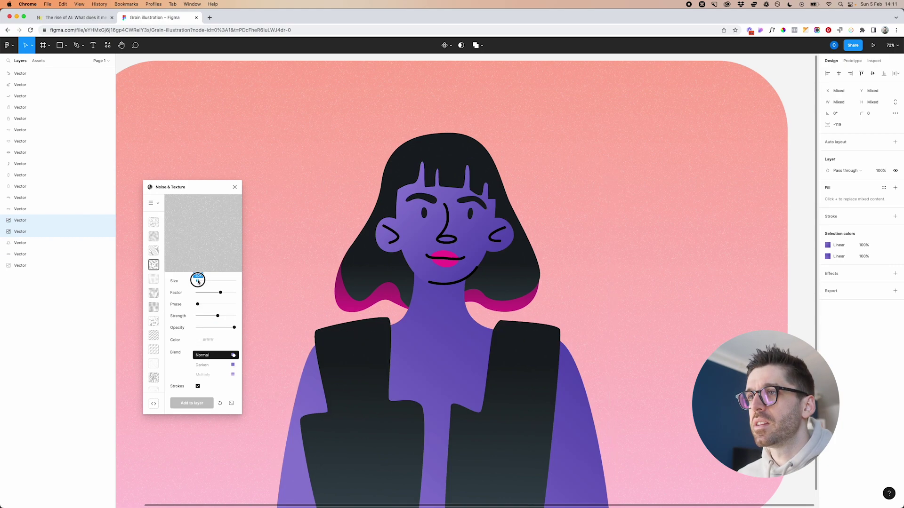
pyautogui.moveTo(234, 329)
pyautogui.moveTo(235, 328); pyautogui.dragTo(212, 330)
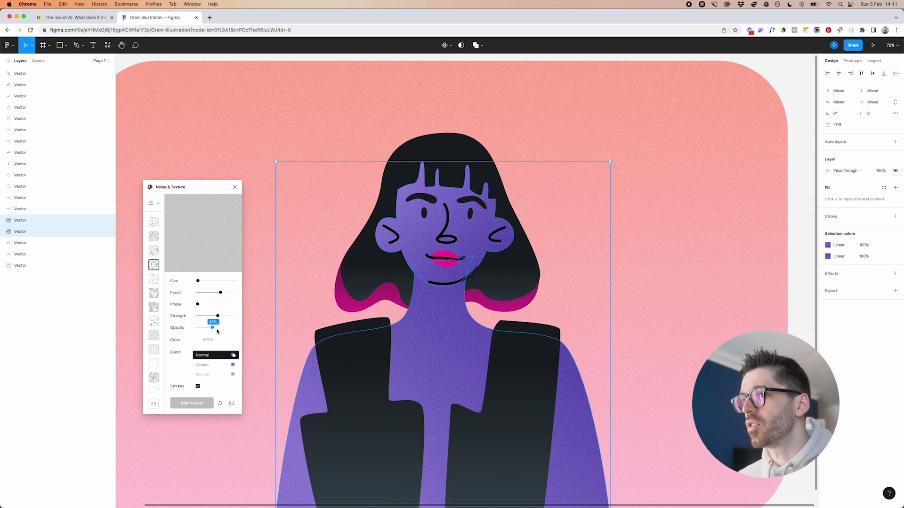
# Add the same white noise to the magenta hair underside, the black hair and both vest panels, and deselect them
pyautogui.click(383, 278)
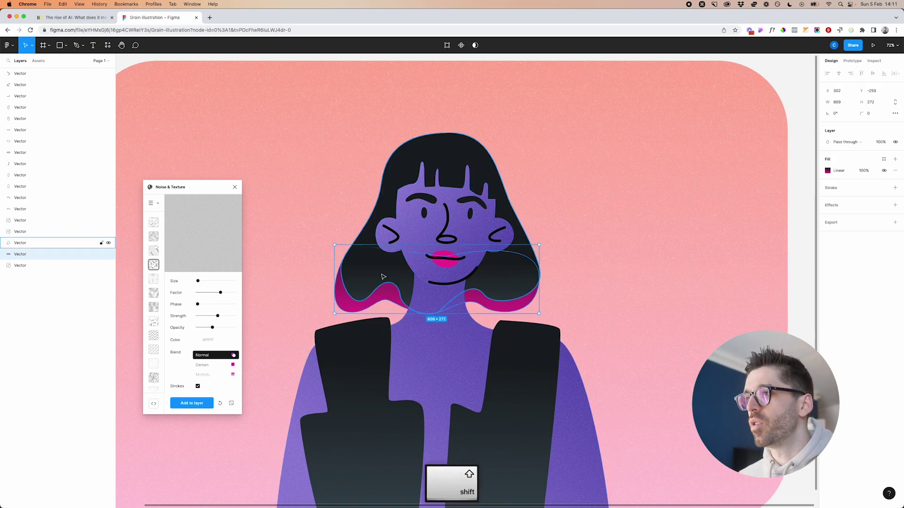
pyautogui.click(383, 276)
pyautogui.keyDown('shift'); pyautogui.click(384, 293); pyautogui.keyUp('shift')
pyautogui.keyDown('shift'); pyautogui.click(374, 344); pyautogui.keyUp('shift')
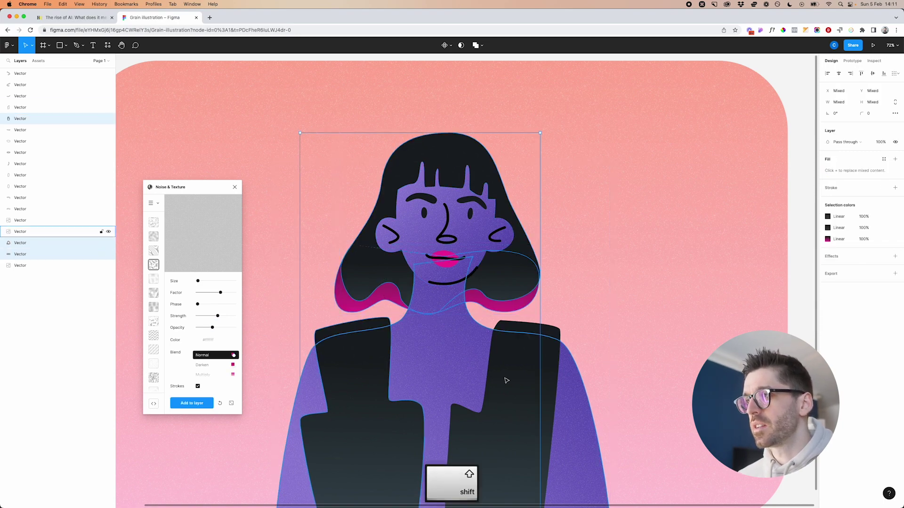
pyautogui.keyDown('shift'); pyautogui.click(530, 379); pyautogui.keyUp('shift')
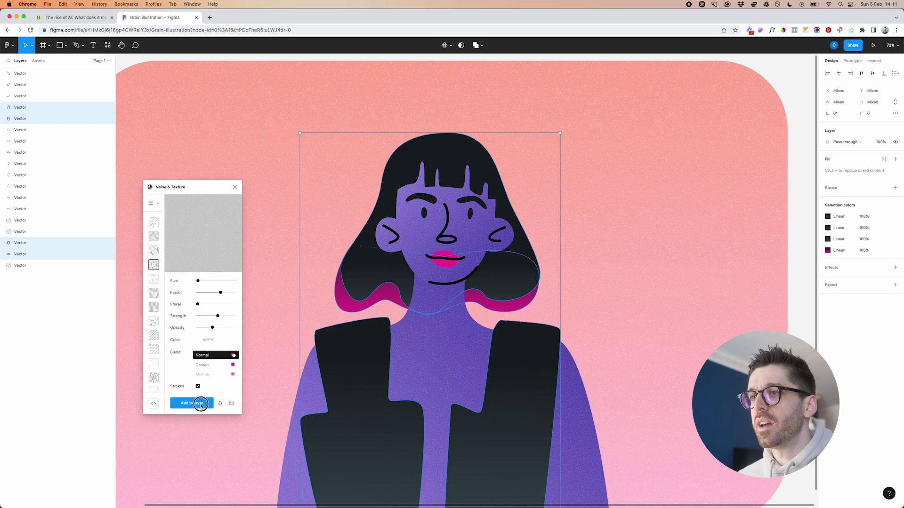
pyautogui.click(200, 403)
pyautogui.scroll(-3, 431, 404)
pyautogui.click(725, 284)
pyautogui.scroll(8, 483, 275)
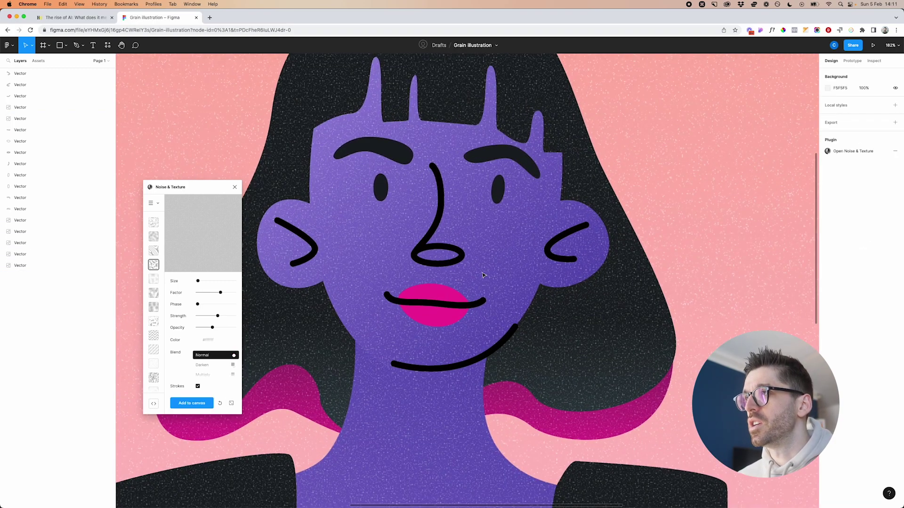
pyautogui.scroll(-6, 482, 275)
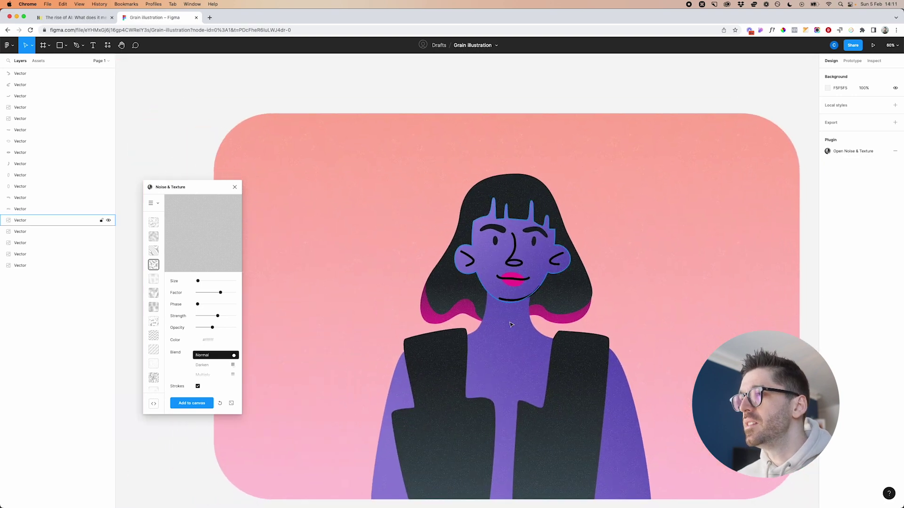
# Try the zigzag texture at a reduced size on the vest panel beside the magenta hair's longer side, and undo it
pyautogui.click(501, 308)
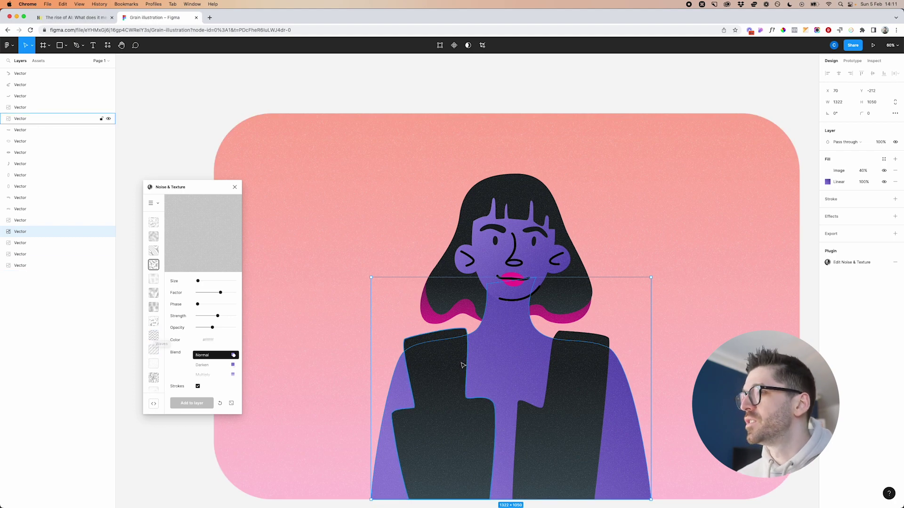
pyautogui.click(441, 393)
pyautogui.scroll(2, 504, 359)
pyautogui.scroll(5, 504, 359)
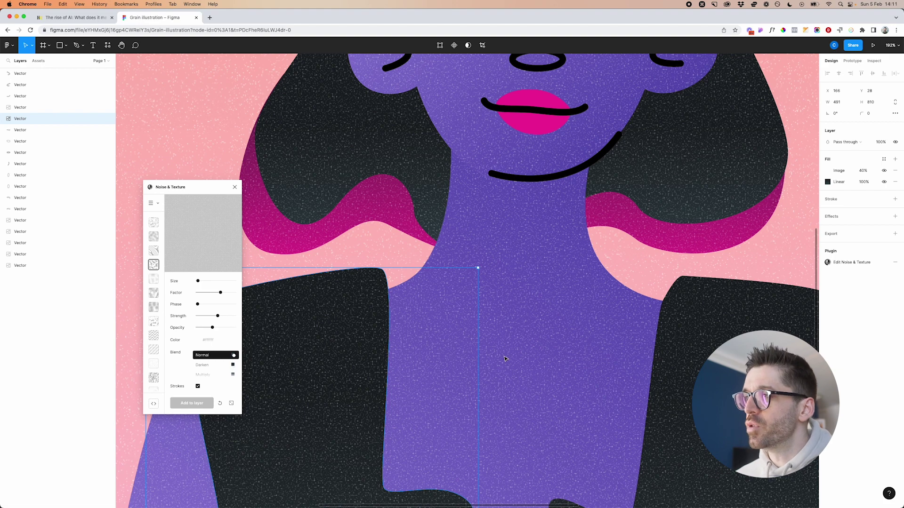
pyautogui.scroll(-3, 505, 358)
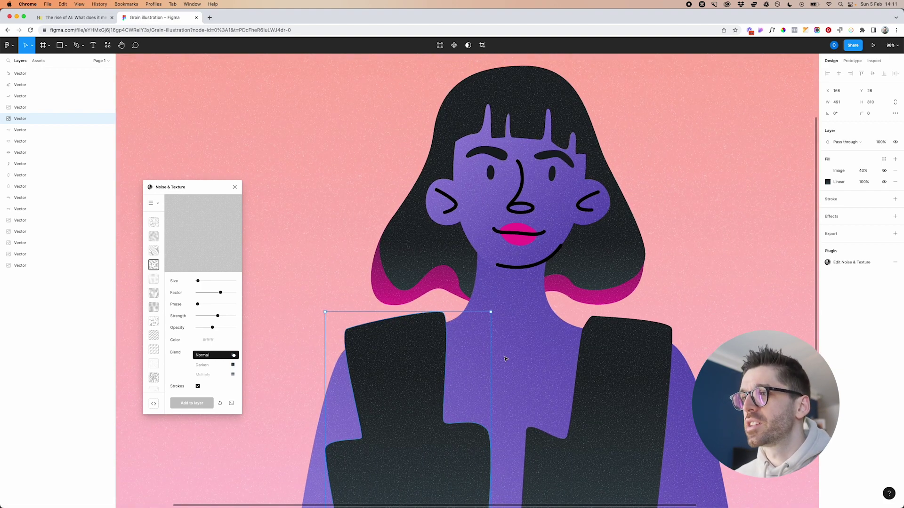
pyautogui.click(153, 335)
pyautogui.moveTo(206, 281); pyautogui.dragTo(203, 282)
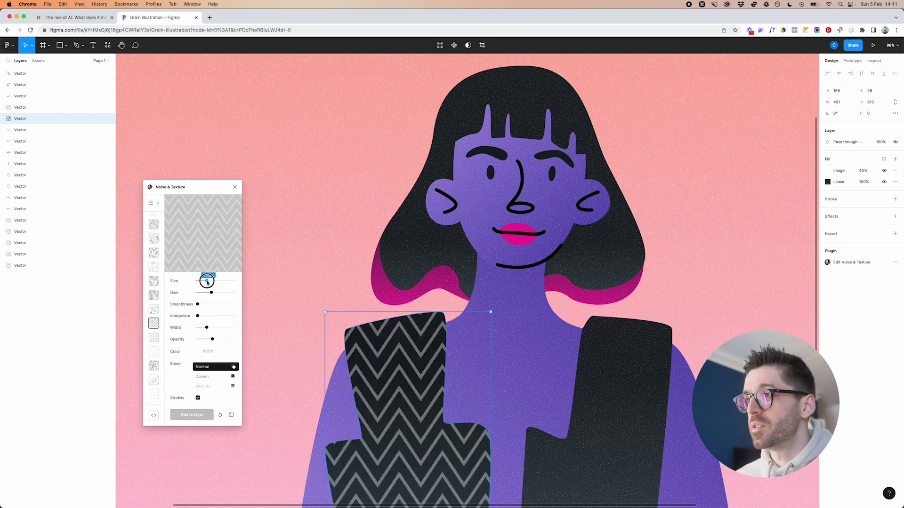
pyautogui.moveTo(203, 283); pyautogui.dragTo(200, 282)
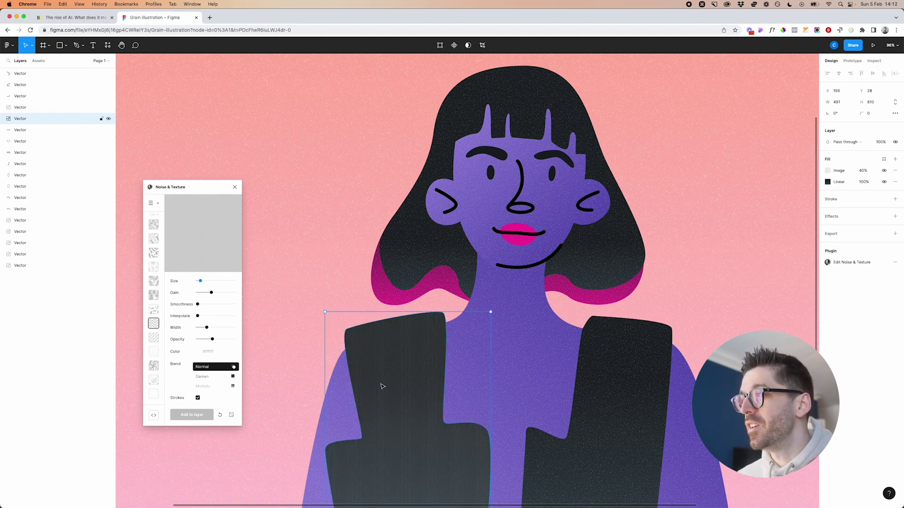
pyautogui.press('super+z')
pyautogui.press('super+z')
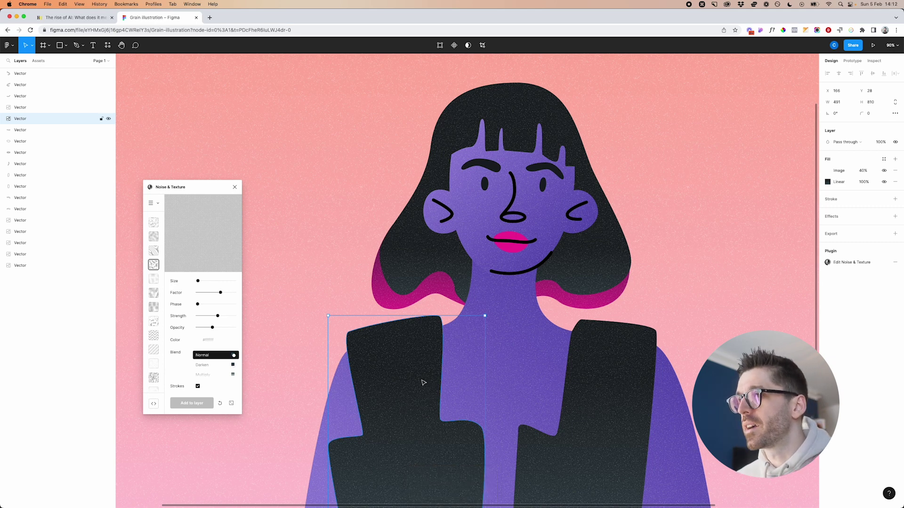
# Try the first texture pattern on the magenta underside of the hair
pyautogui.click(153, 222)
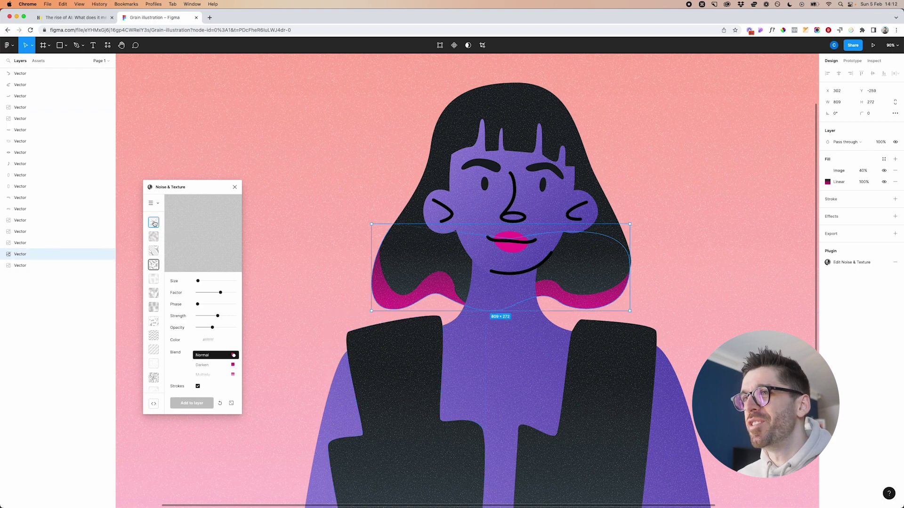